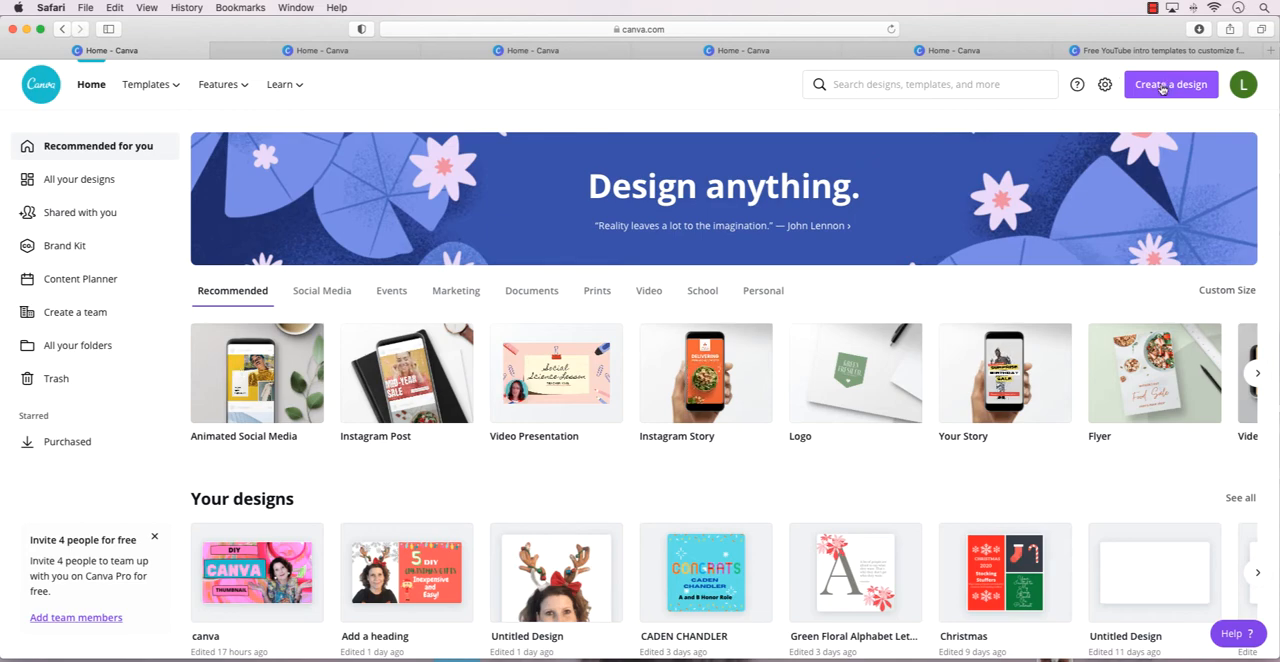
Search the templates for YouTube intros and open the suggested YouTube Intro category.
left_click(993, 85)
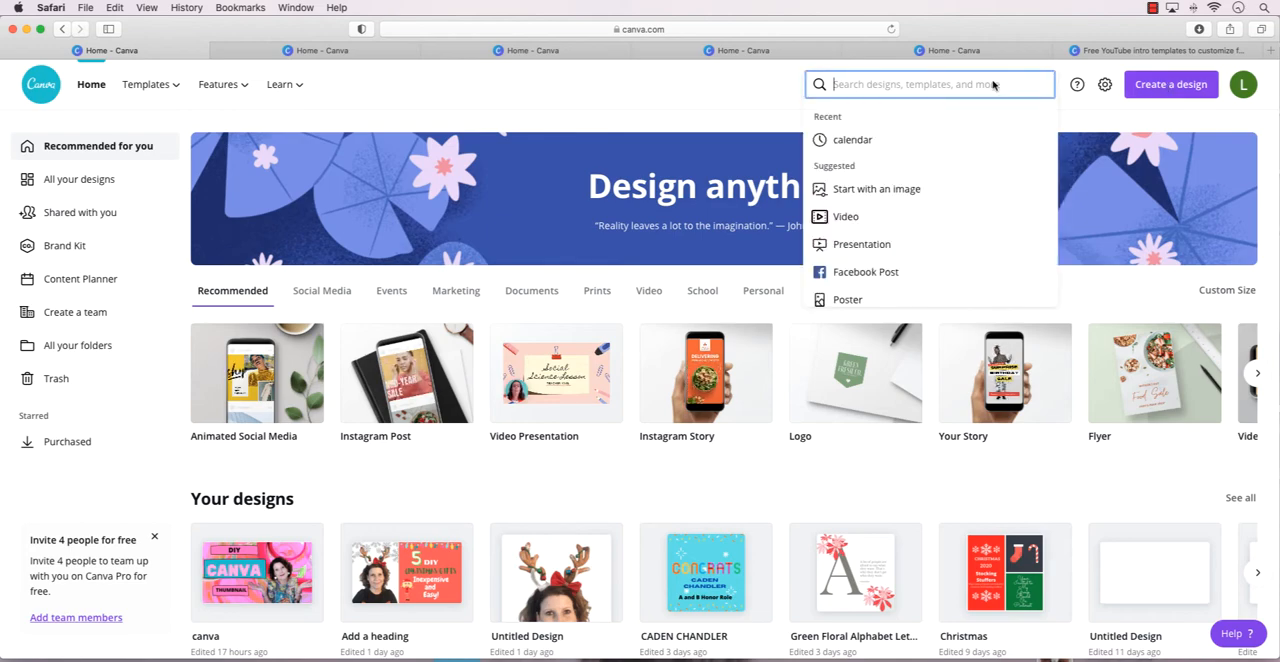
type("you tube")
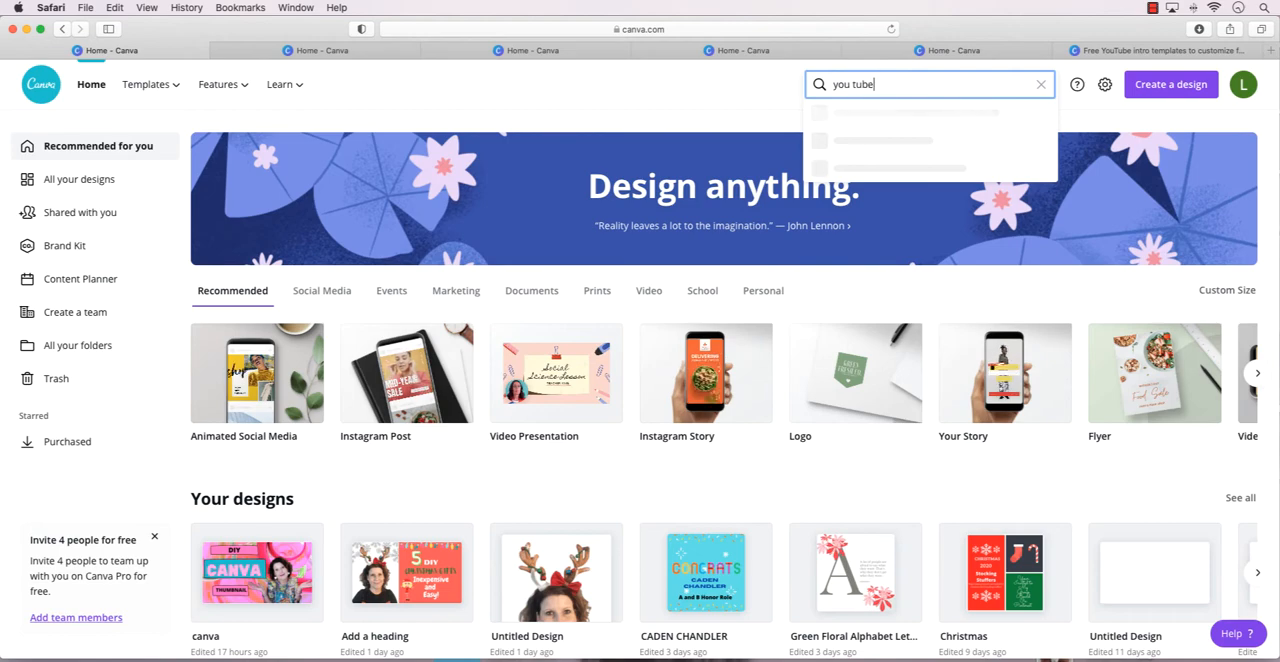
type(" intors")
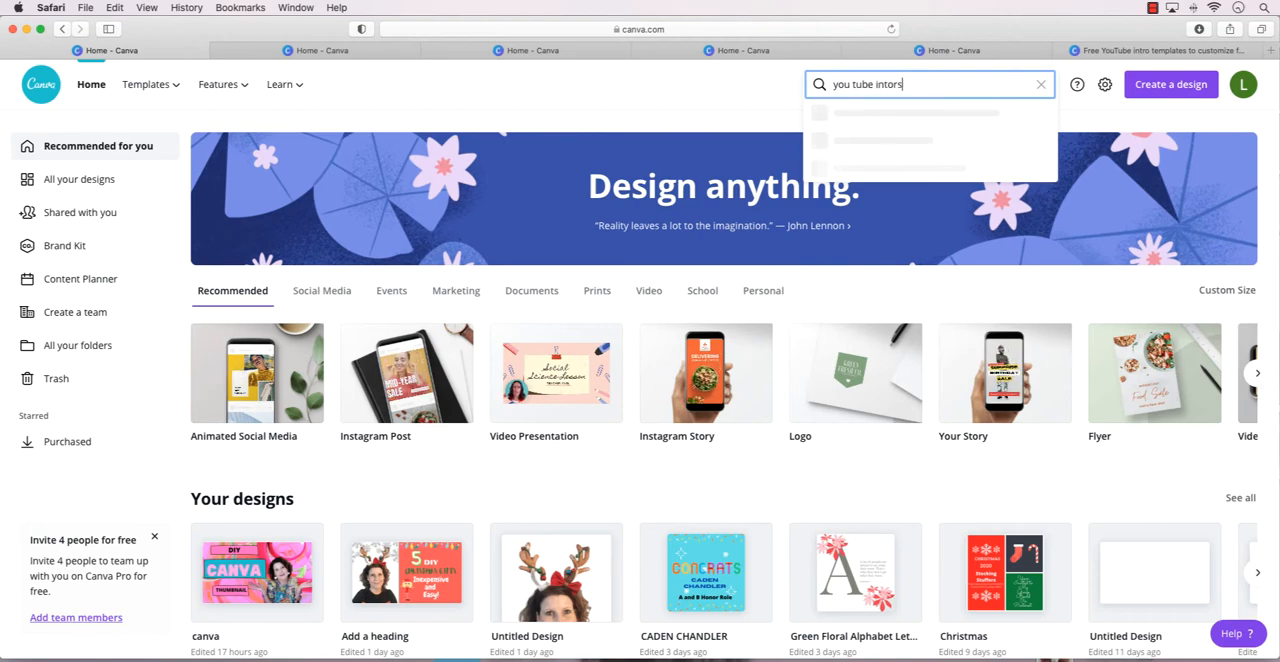
key("BackSpace")
key("BackSpace")
key("BackSpace")
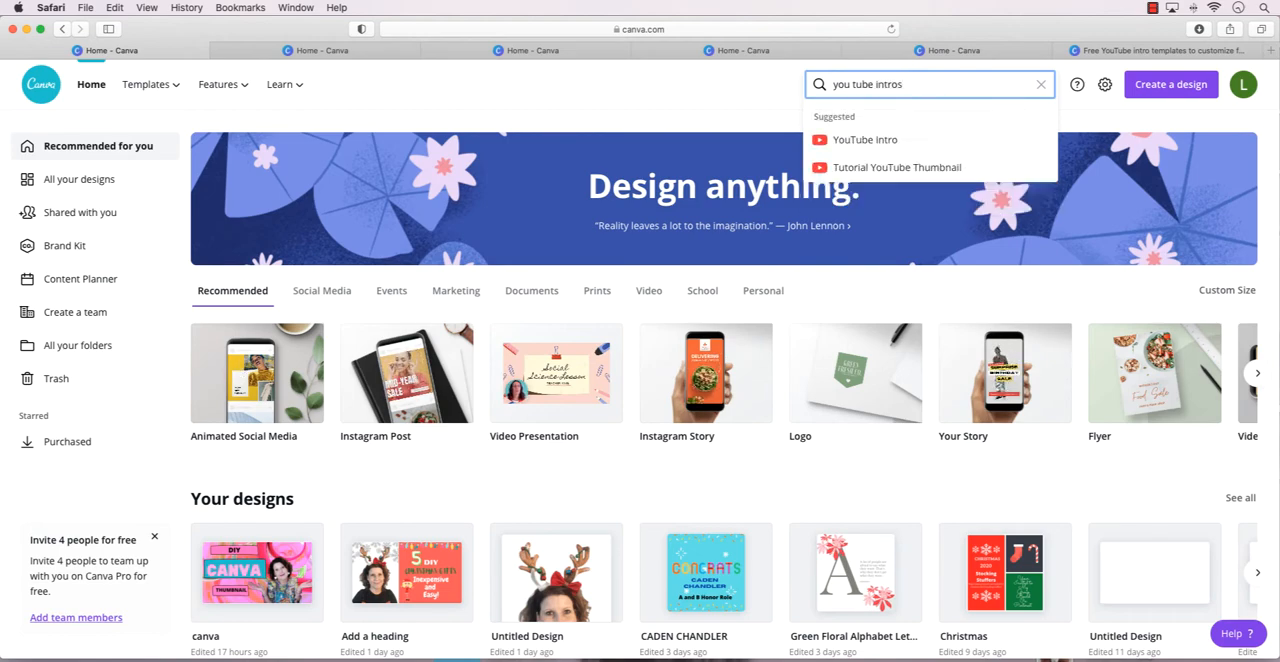
left_click(912, 138)
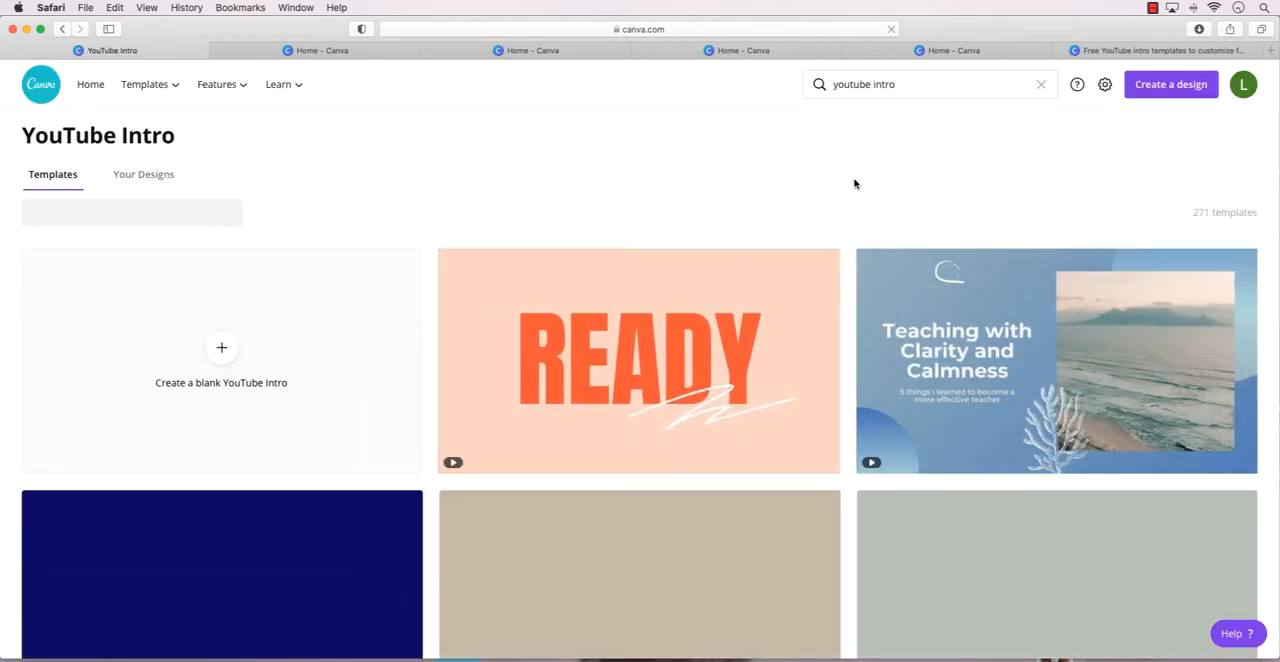
Find and open the peach and orange freestyle art female vlogger YouTube intro template with two polaroid pictures.
scroll(855, 183, "down", 5)
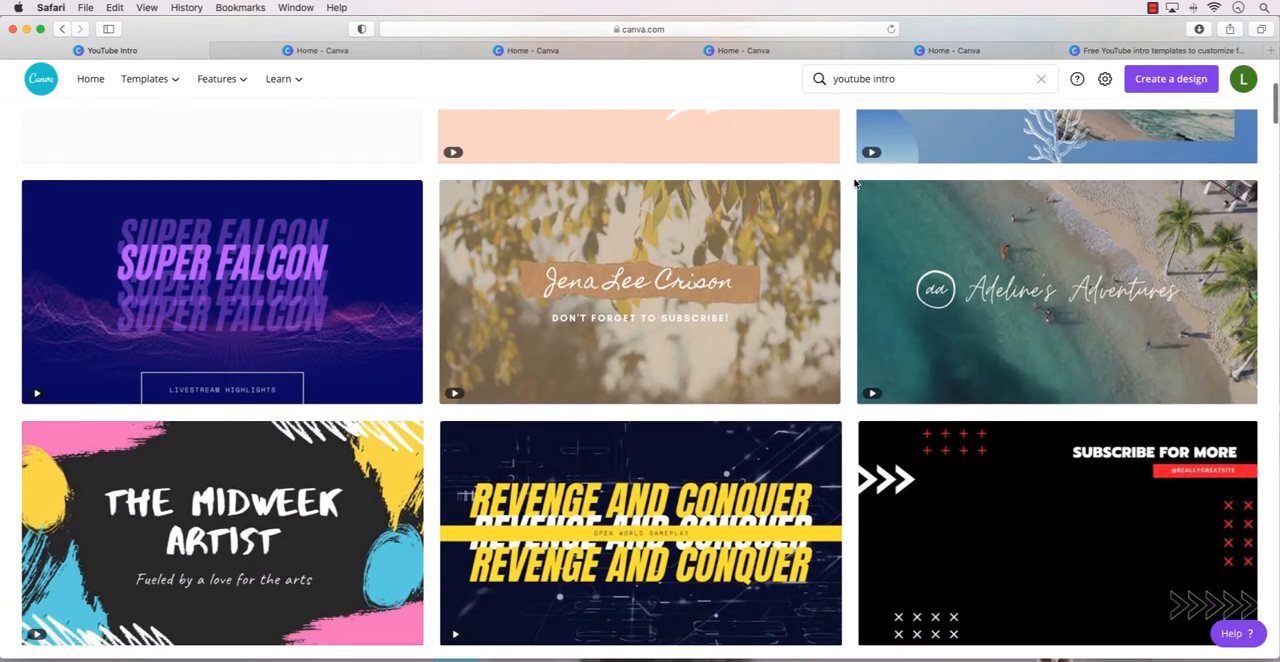
scroll(855, 183, "down", 9)
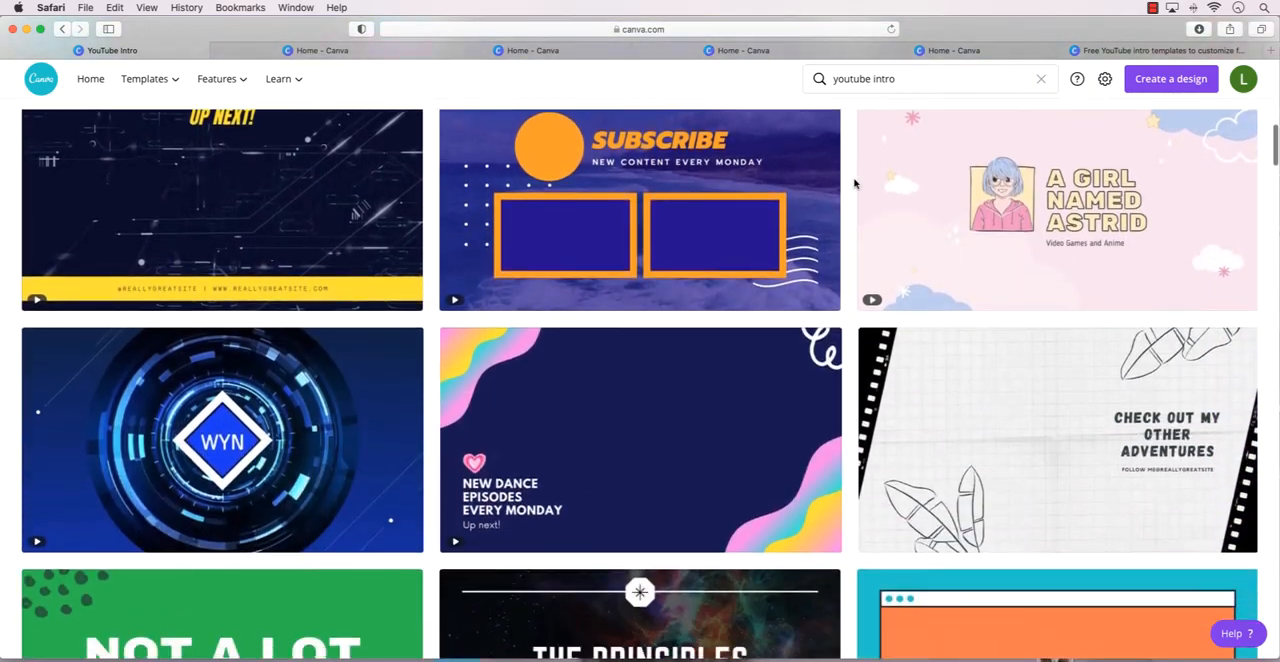
scroll(855, 183, "down", 8)
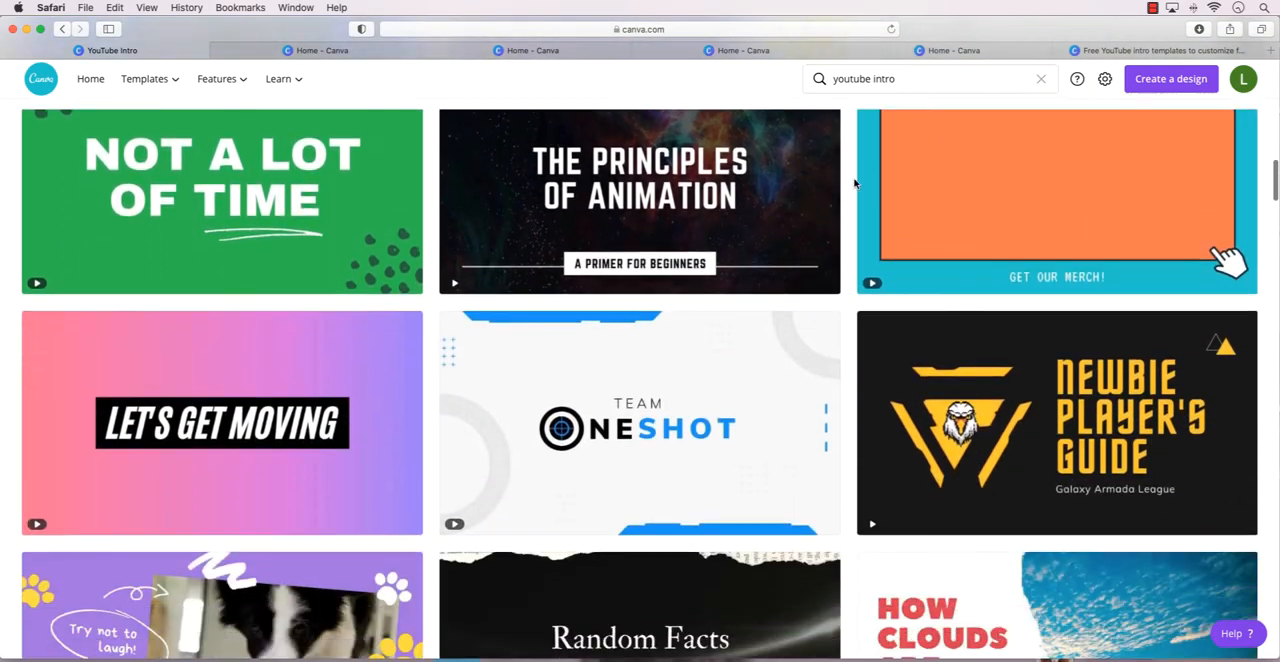
scroll(855, 183, "down", 11)
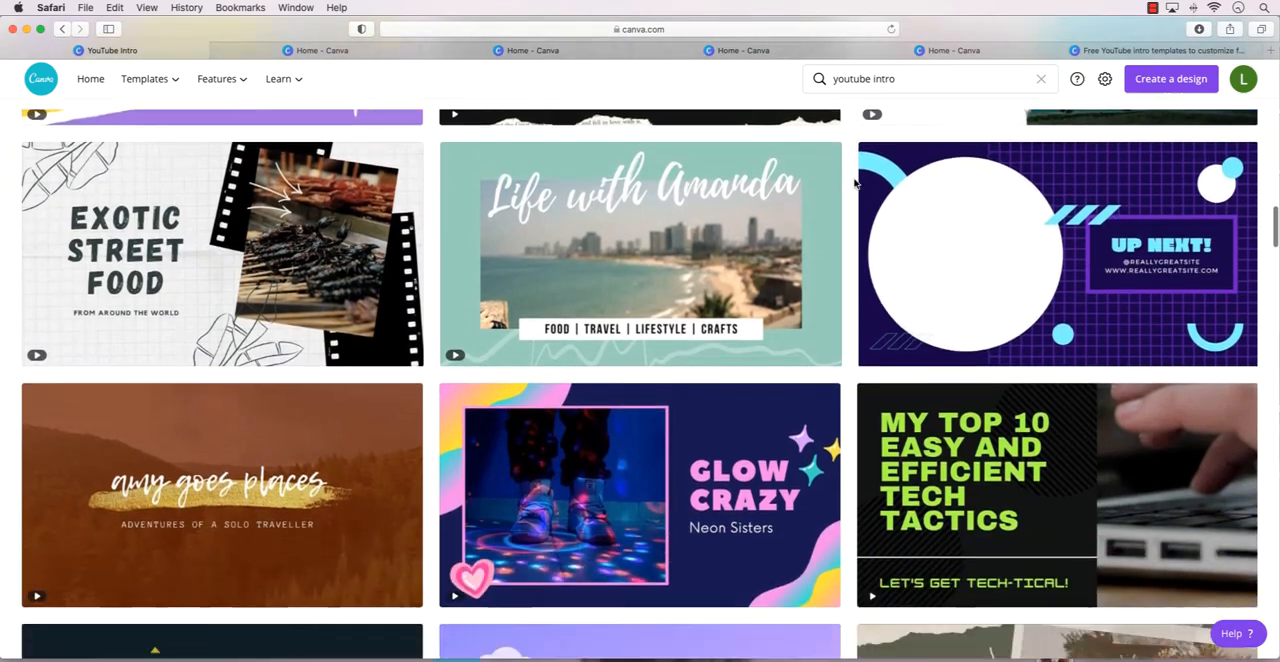
scroll(855, 183, "down", 12)
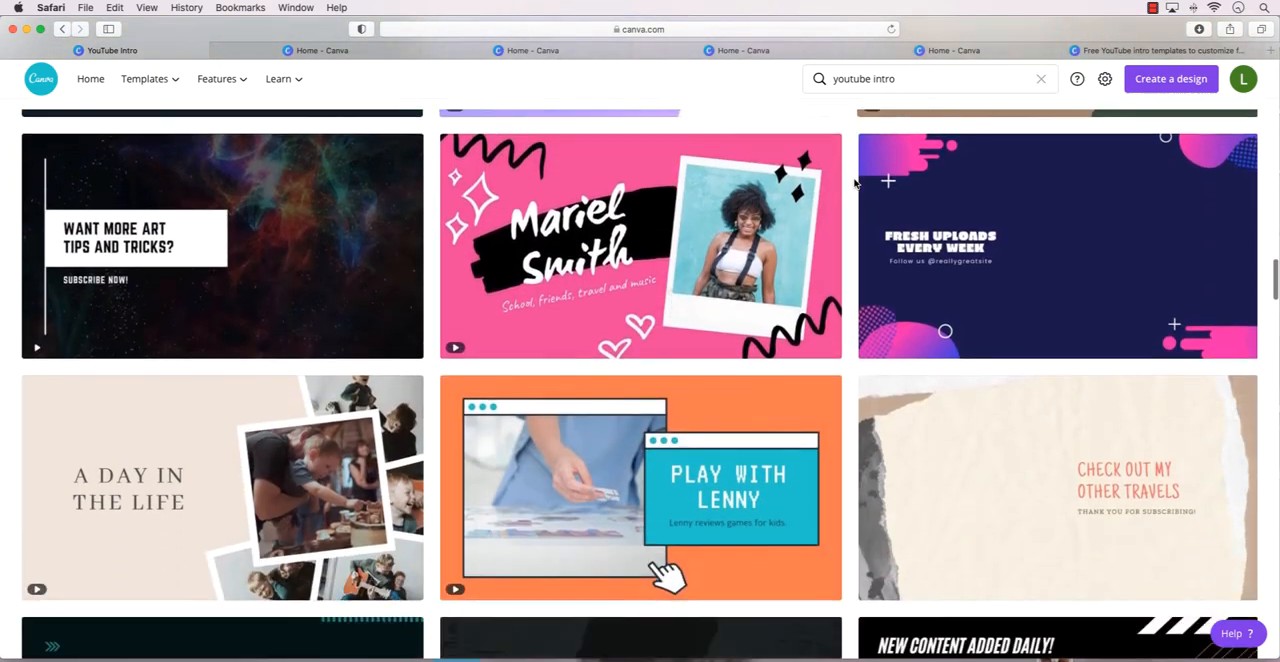
scroll(855, 183, "down", 4)
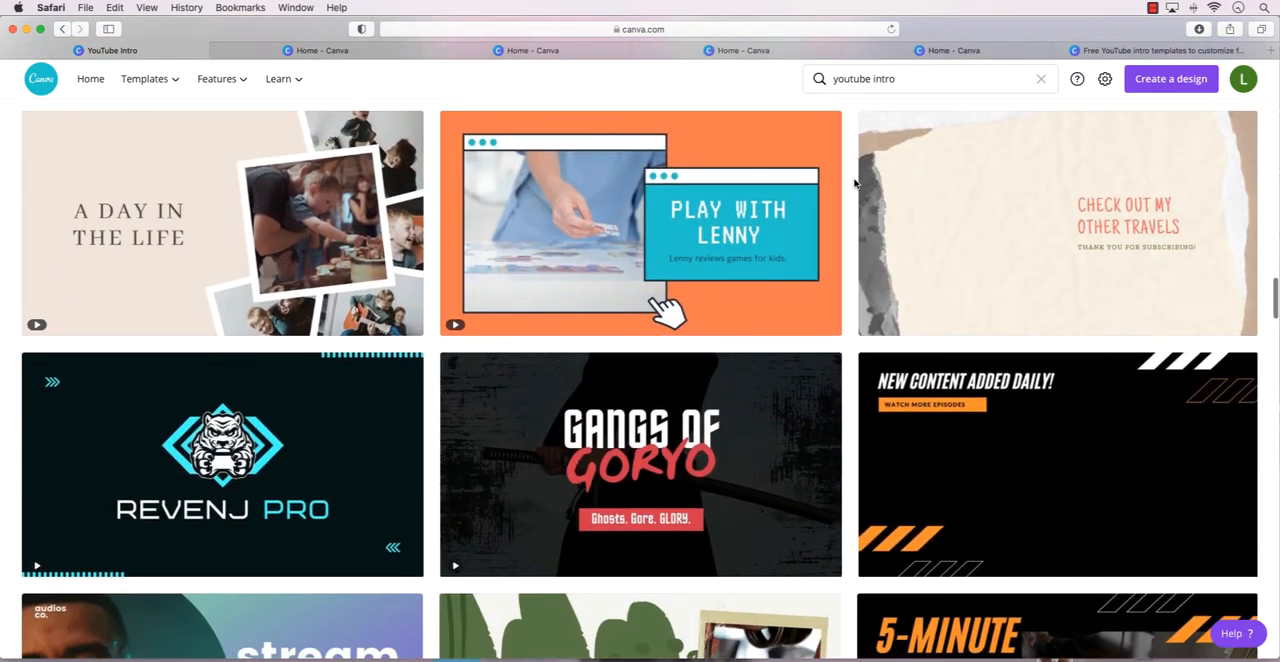
scroll(855, 183, "down", 1)
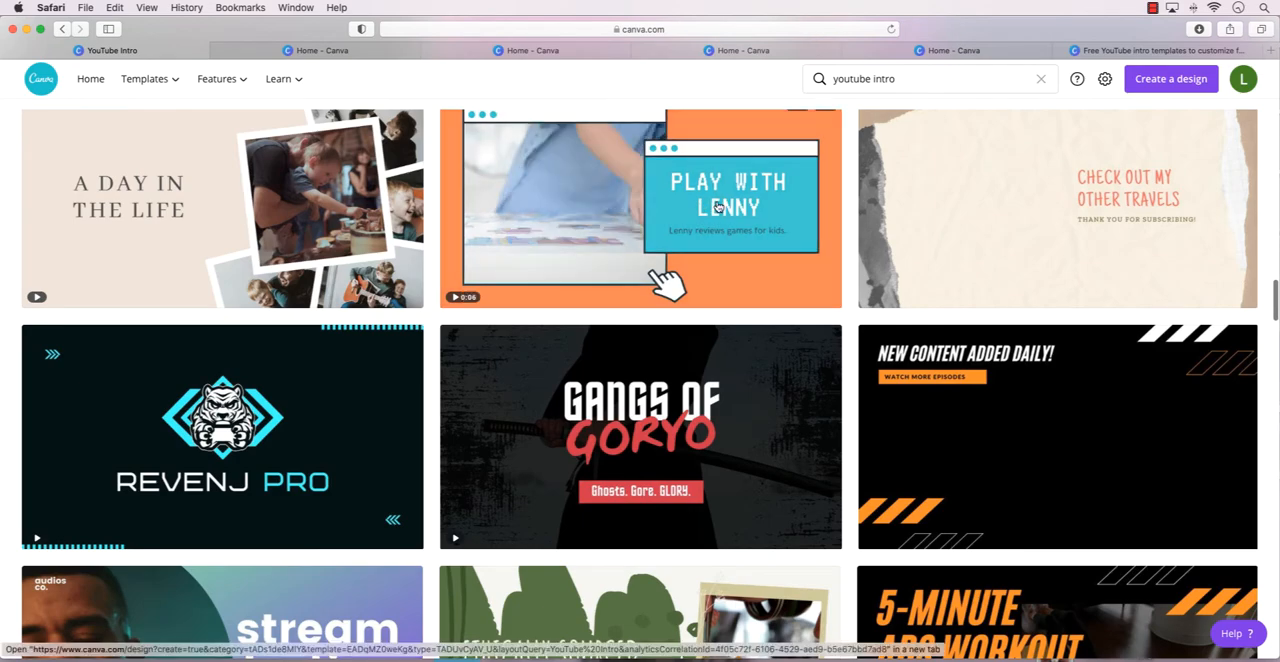
scroll(716, 206, "down", 12)
scroll(716, 206, "down", 10)
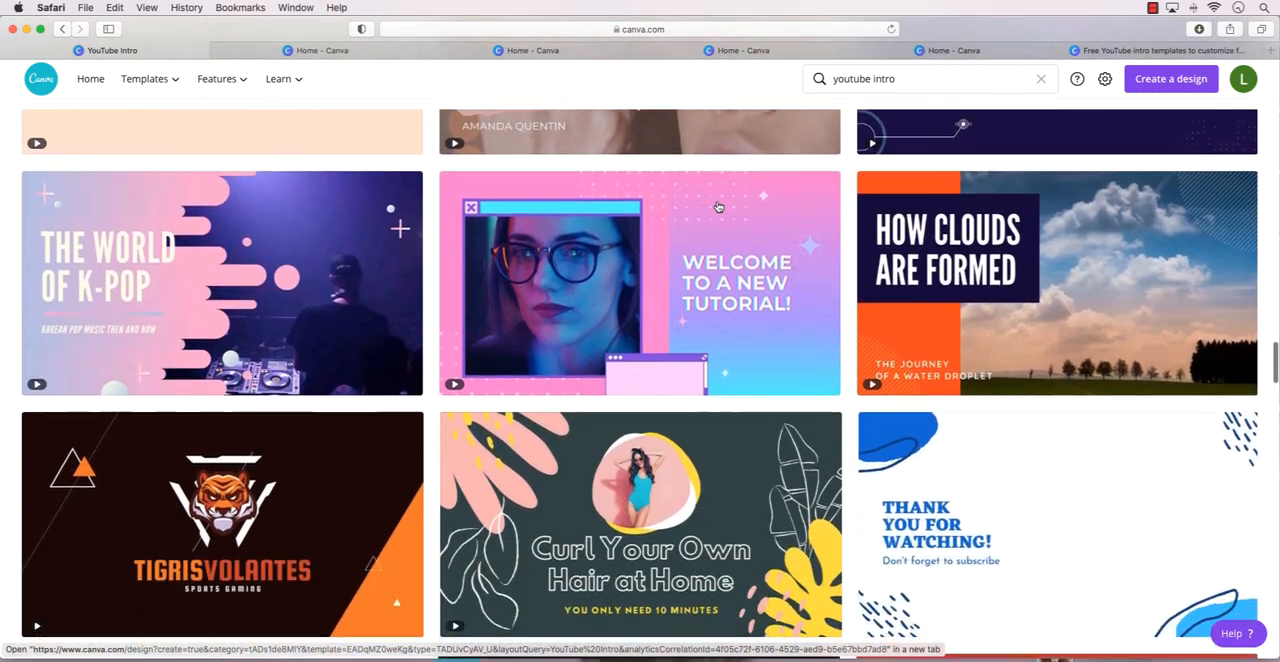
scroll(716, 206, "down", 14)
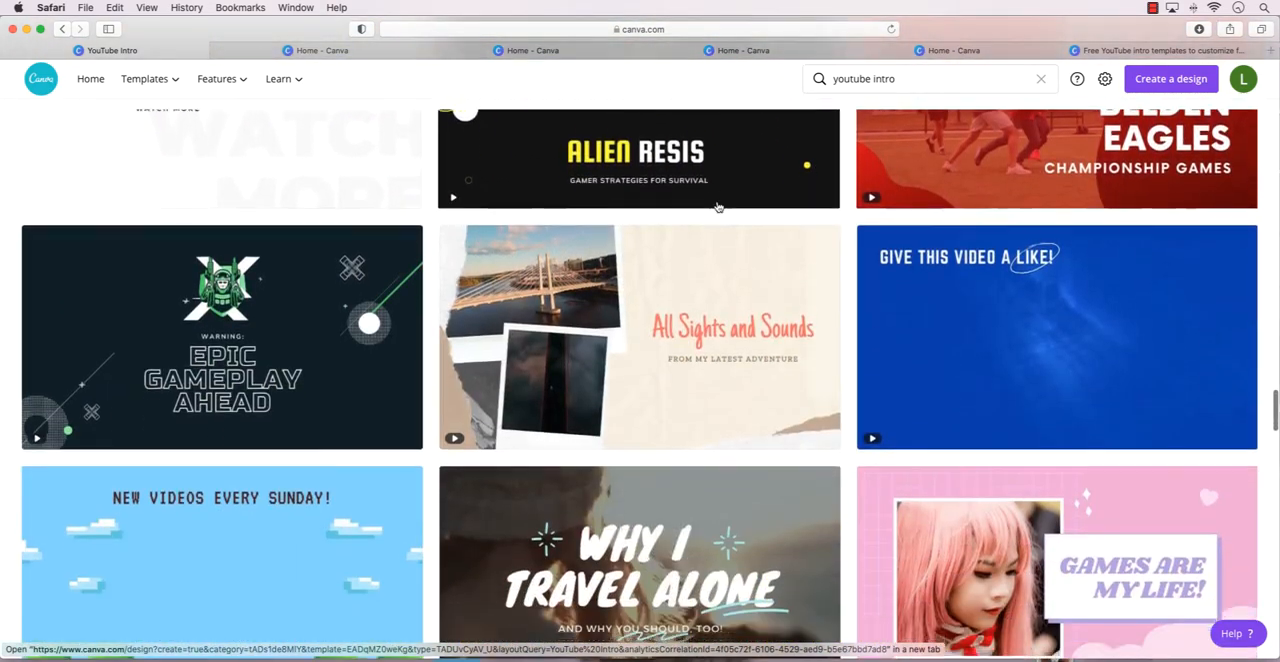
scroll(718, 206, "down", 6)
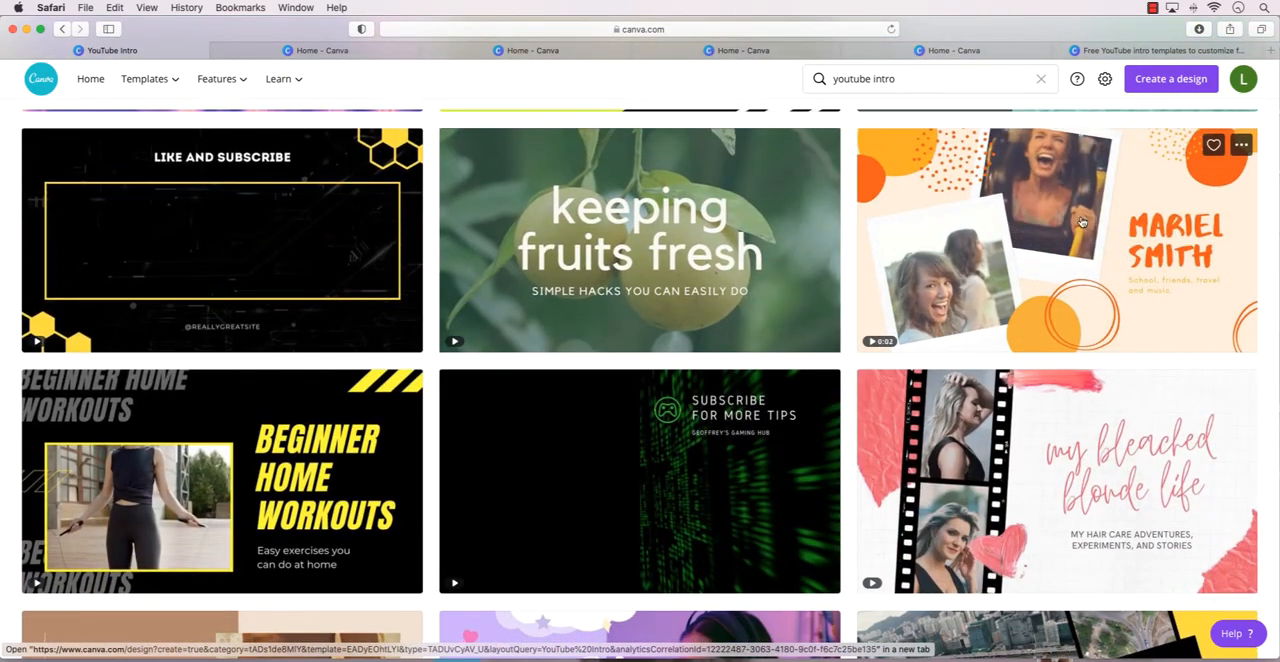
left_click(1174, 218)
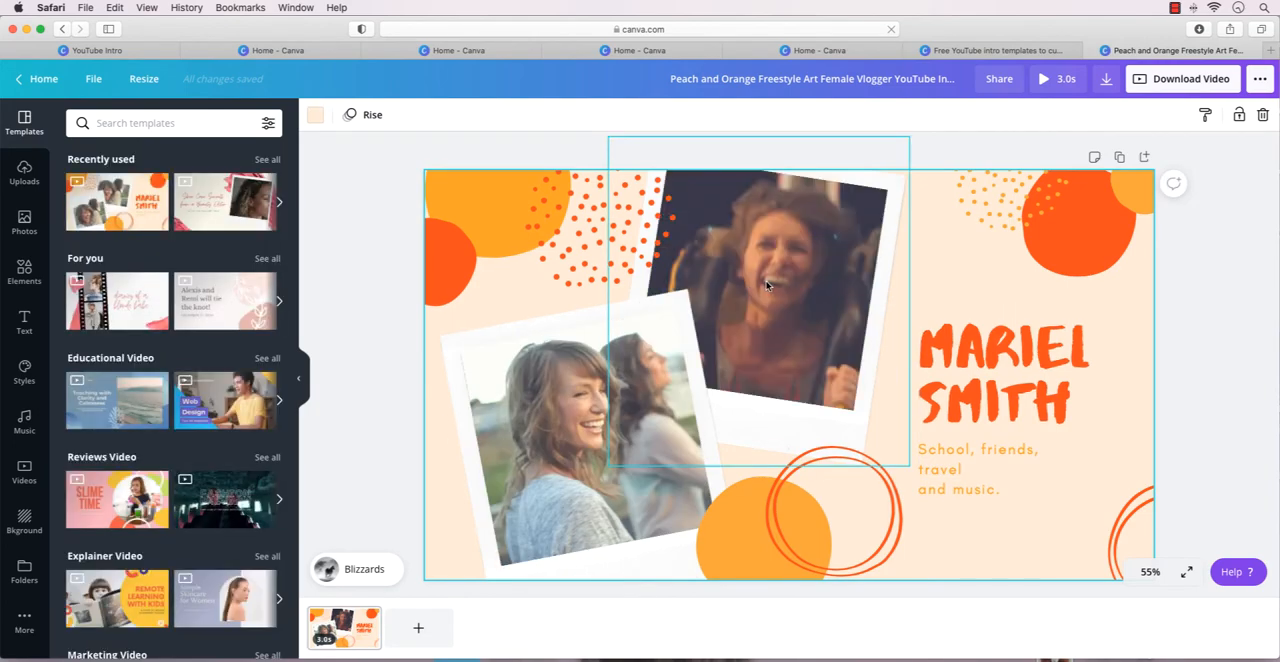
Delete the sample media inside both polaroid frames.
left_click(765, 286)
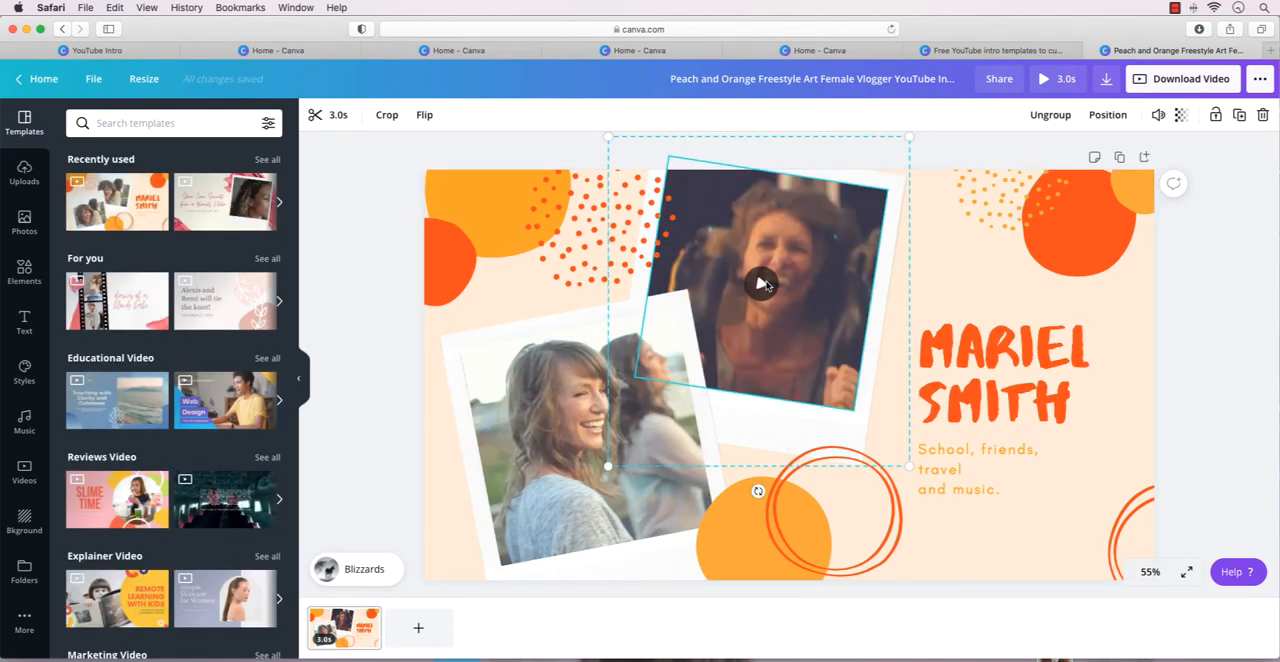
key("Delete")
left_click(705, 400)
key("Delete")
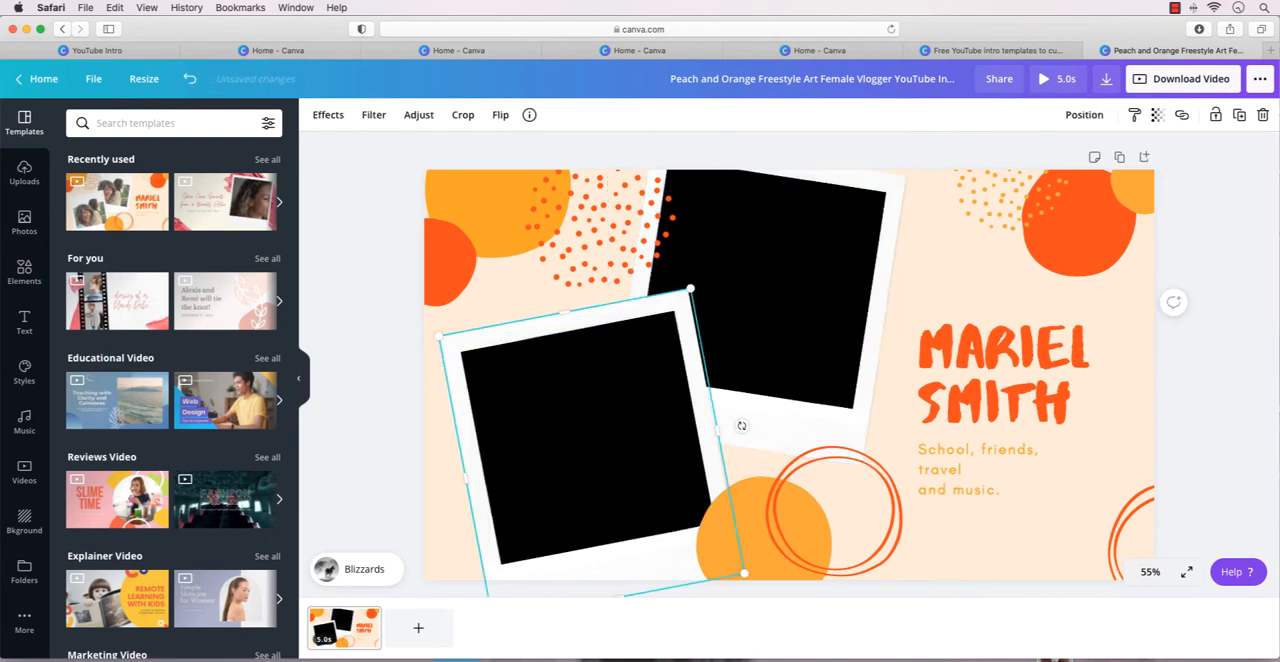
Place the first uploaded reindeer-antler portrait over the lower-left polaroid and delete the extra copy from the middle of the design.
left_click(775, 312)
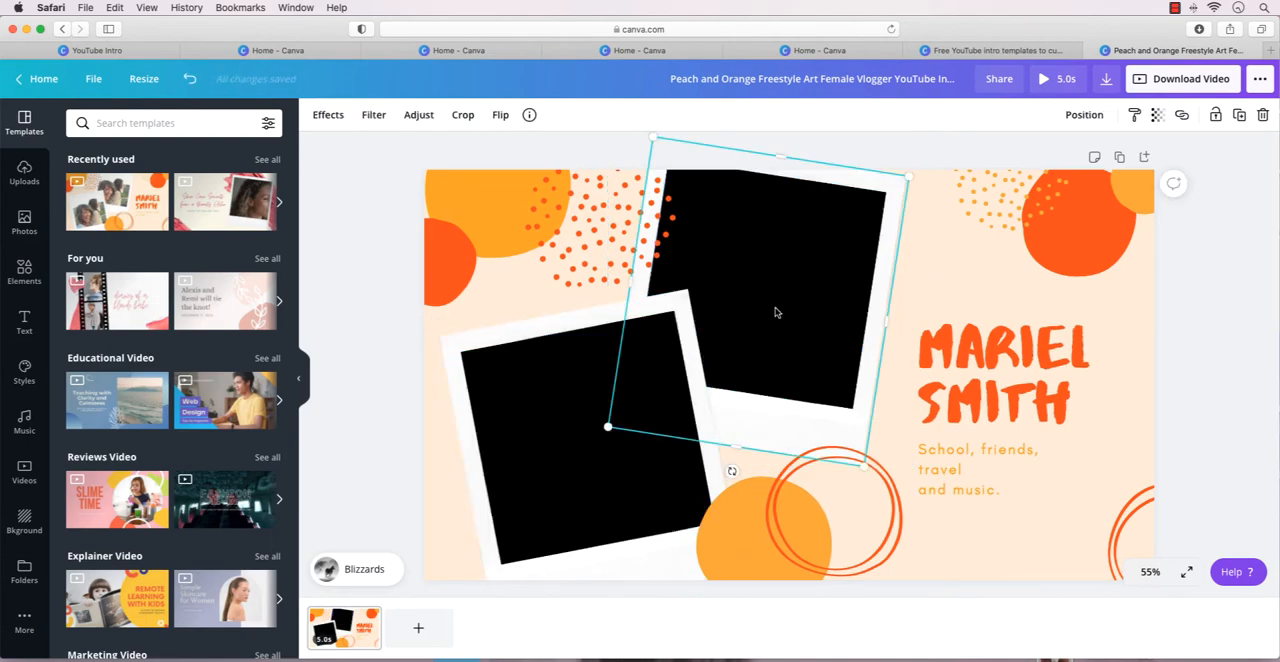
double_click(775, 312)
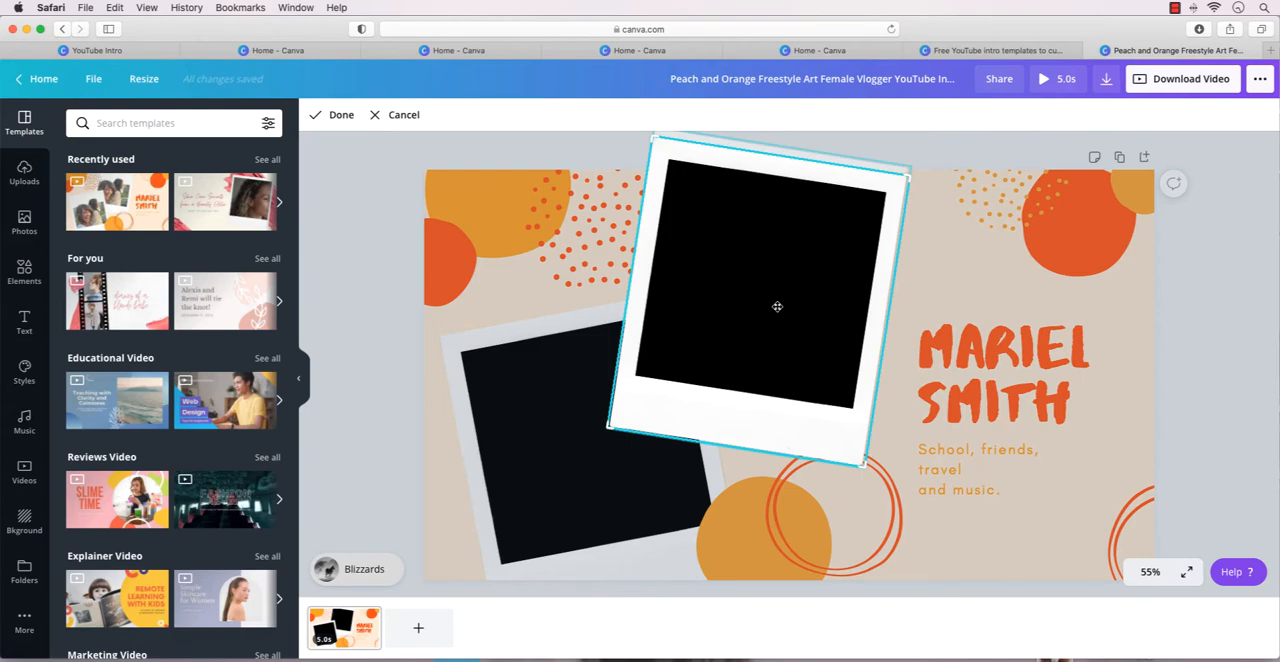
left_click(25, 172)
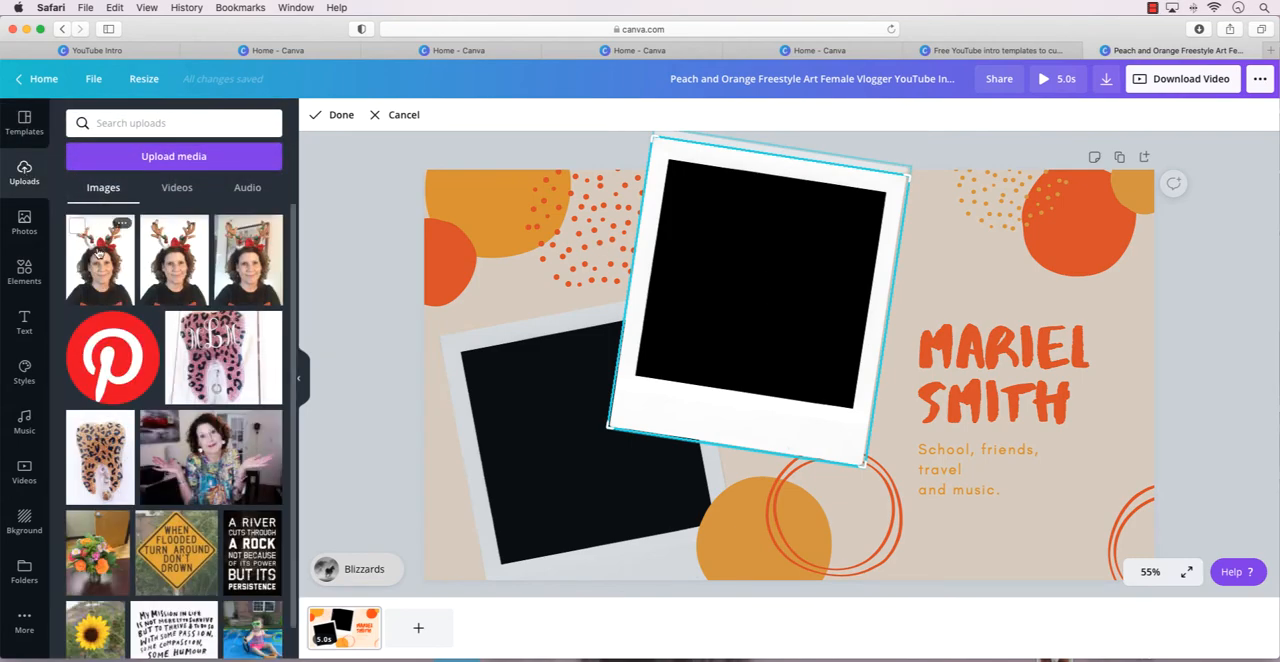
left_click(99, 255)
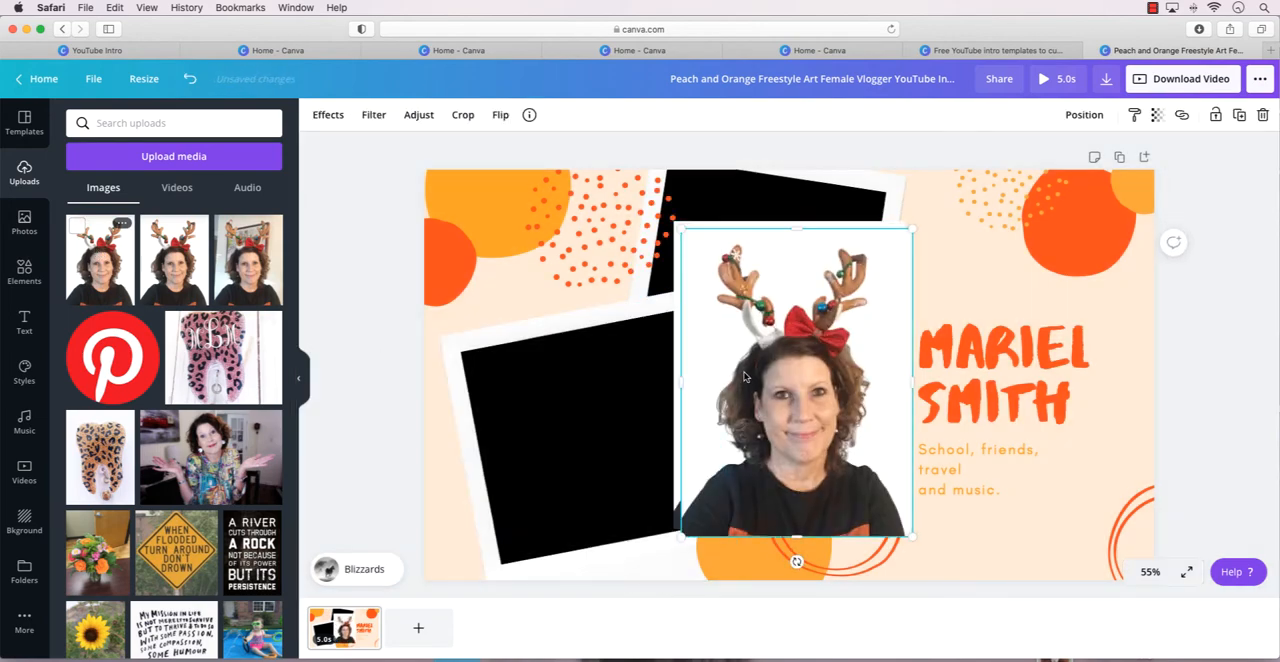
left_click_drag(733, 362, 529, 470)
left_click(727, 475)
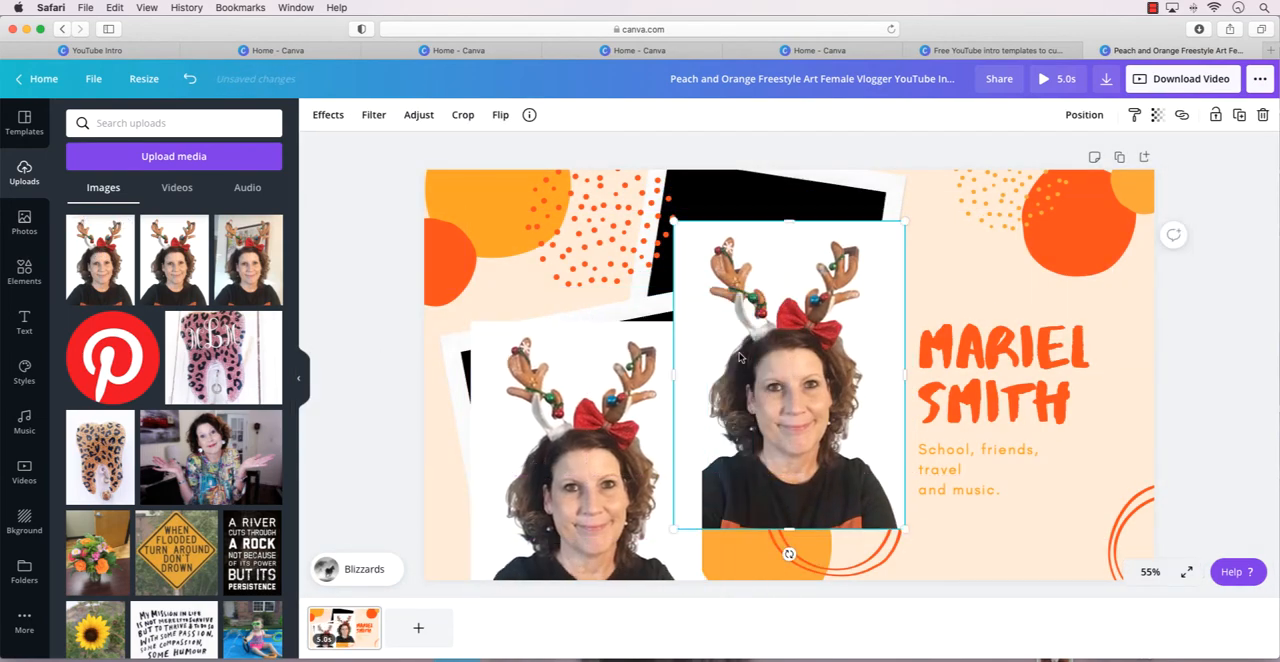
key("Delete")
Shrink the antler portrait, tilt it to match the lower-left polaroid and align it with the black opening.
left_click(659, 375)
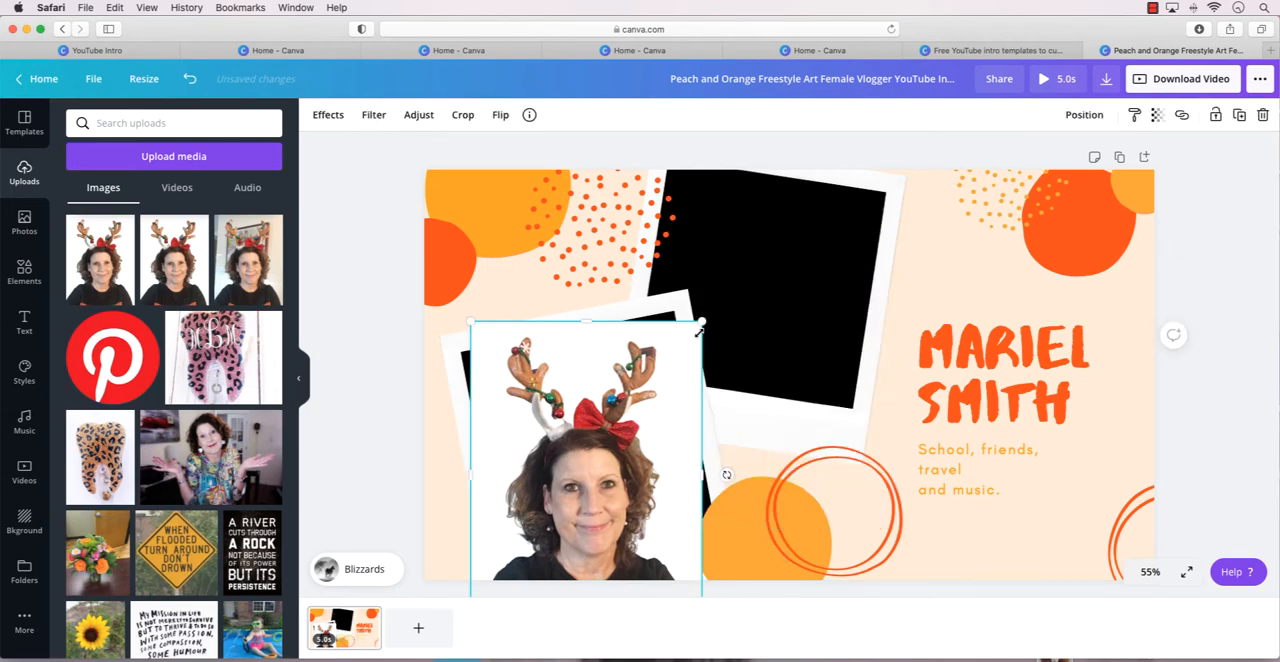
left_click_drag(702, 321, 644, 311)
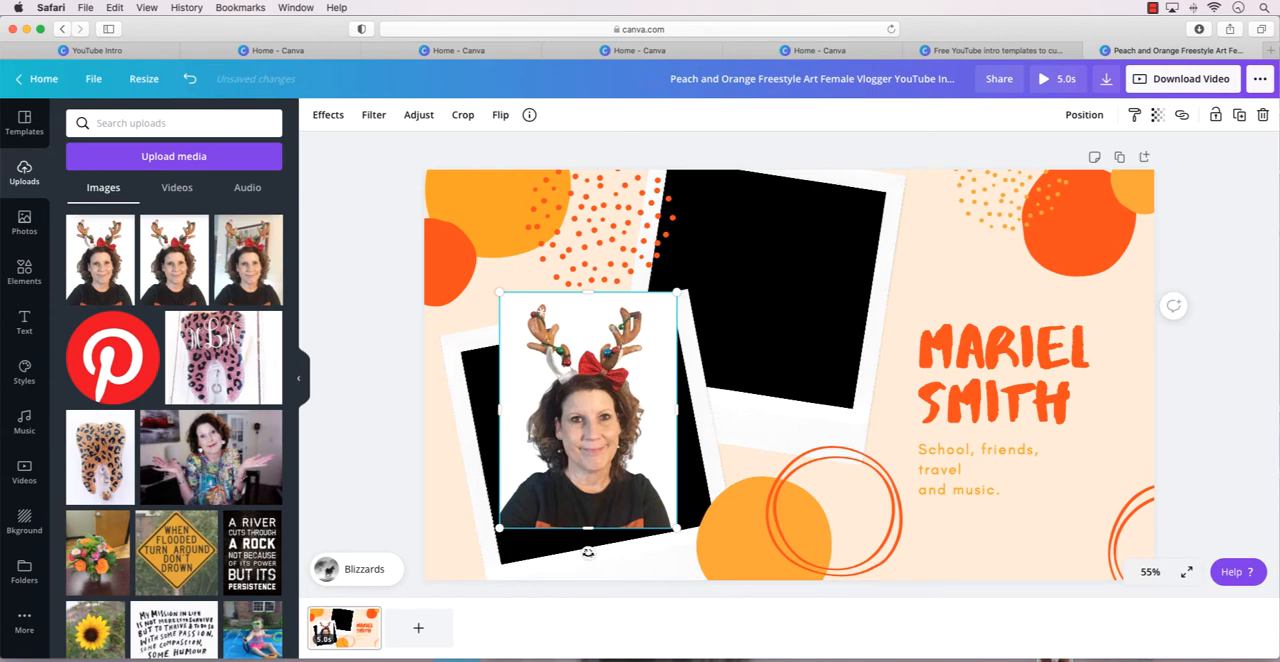
left_click_drag(588, 552, 620, 548)
left_click_drag(596, 466, 589, 474)
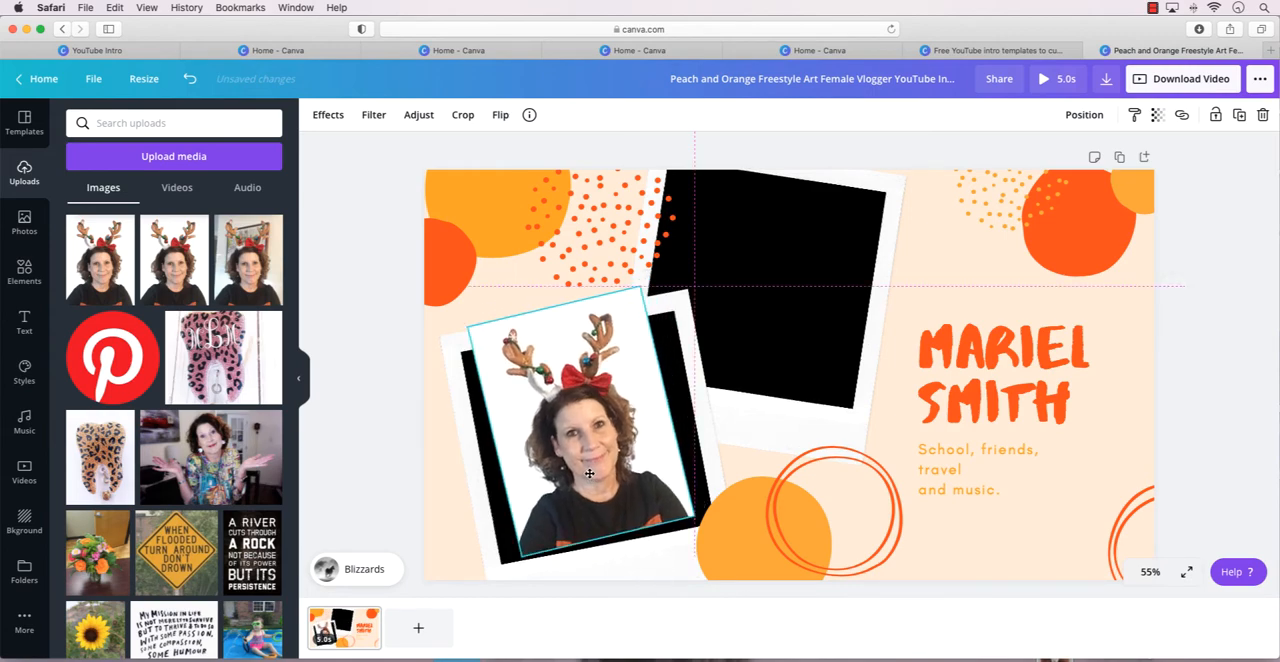
left_click_drag(614, 562, 605, 545)
left_click_drag(487, 447, 472, 449)
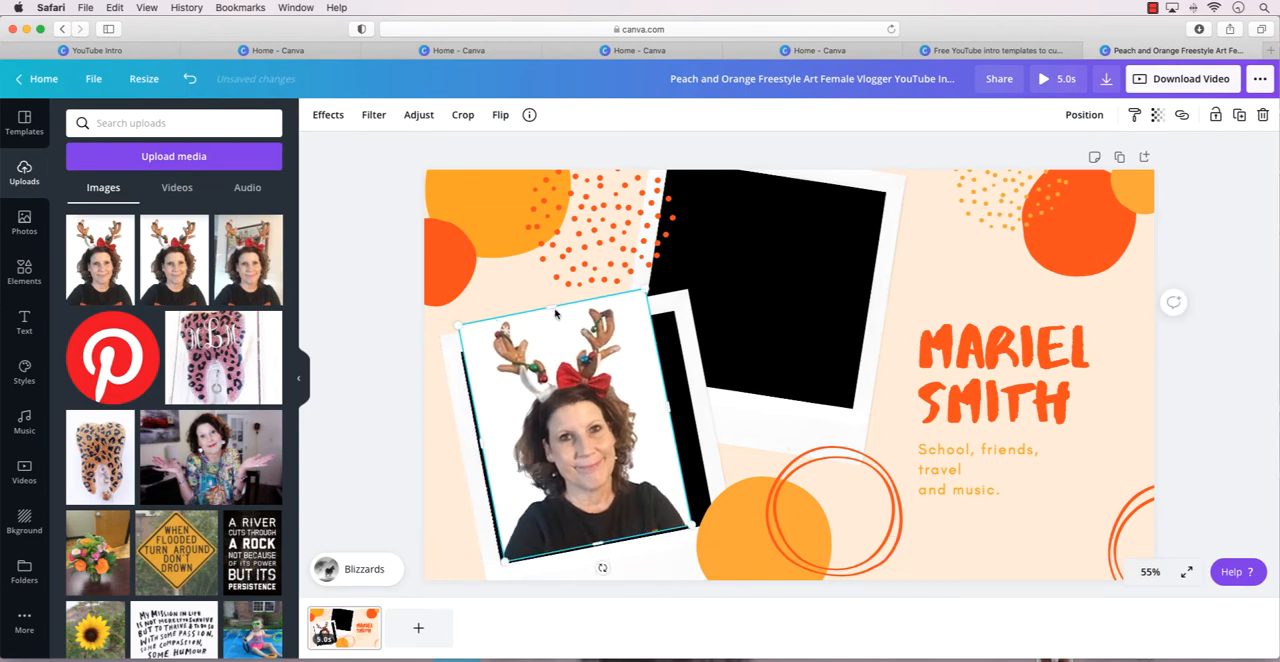
Crop the top of the antler portrait and adjust its side edges to fill the lower-left polaroid's opening.
left_click_drag(552, 318, 540, 344)
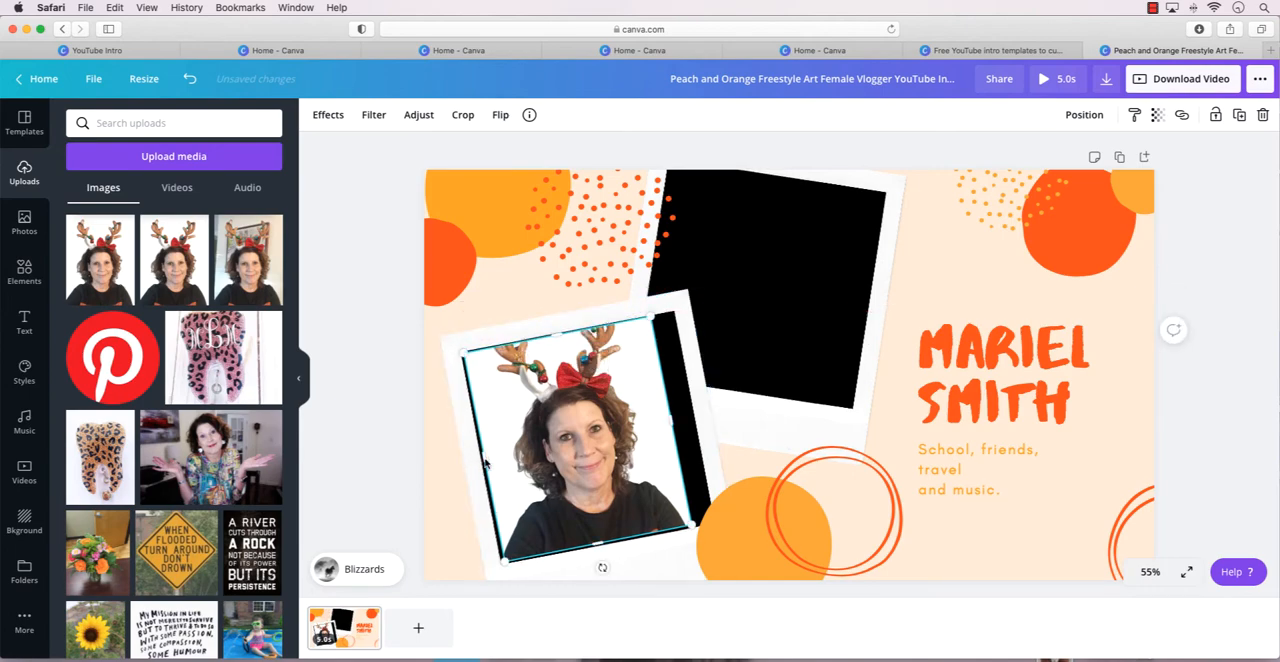
left_click_drag(483, 461, 479, 462)
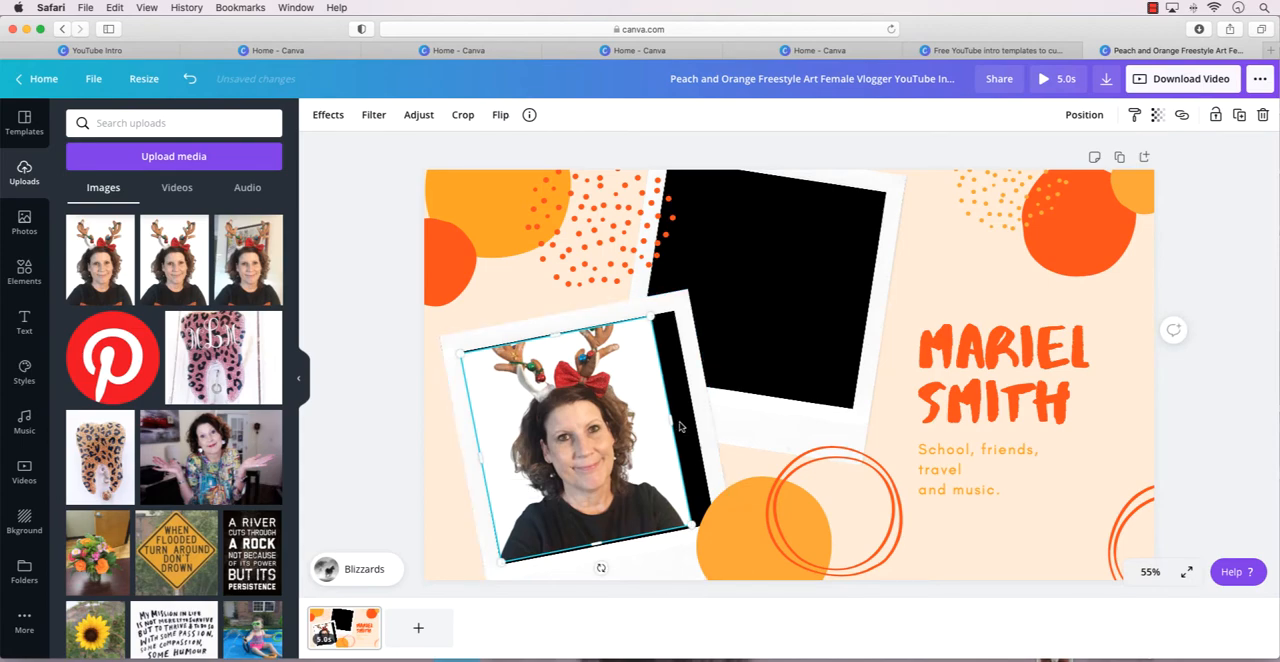
mouse_move(673, 425)
left_mouse_down()
mouse_move(712, 430)
mouse_move(657, 420)
left_mouse_up()
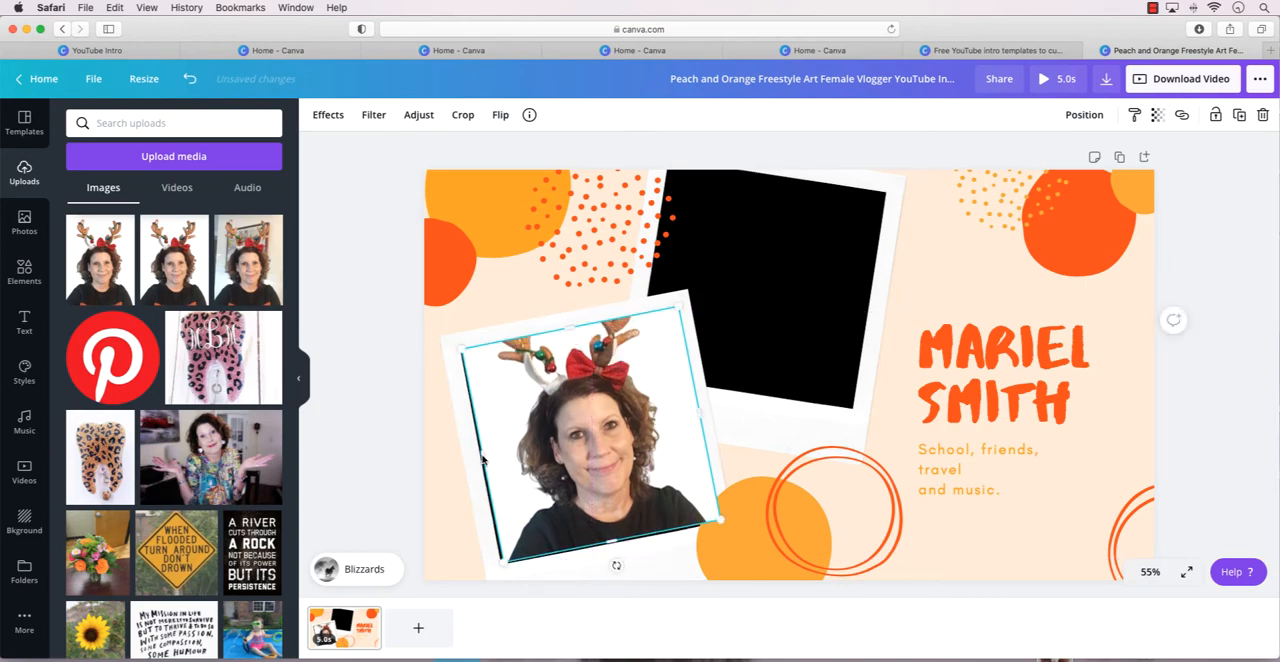
left_click_drag(482, 459, 478, 460)
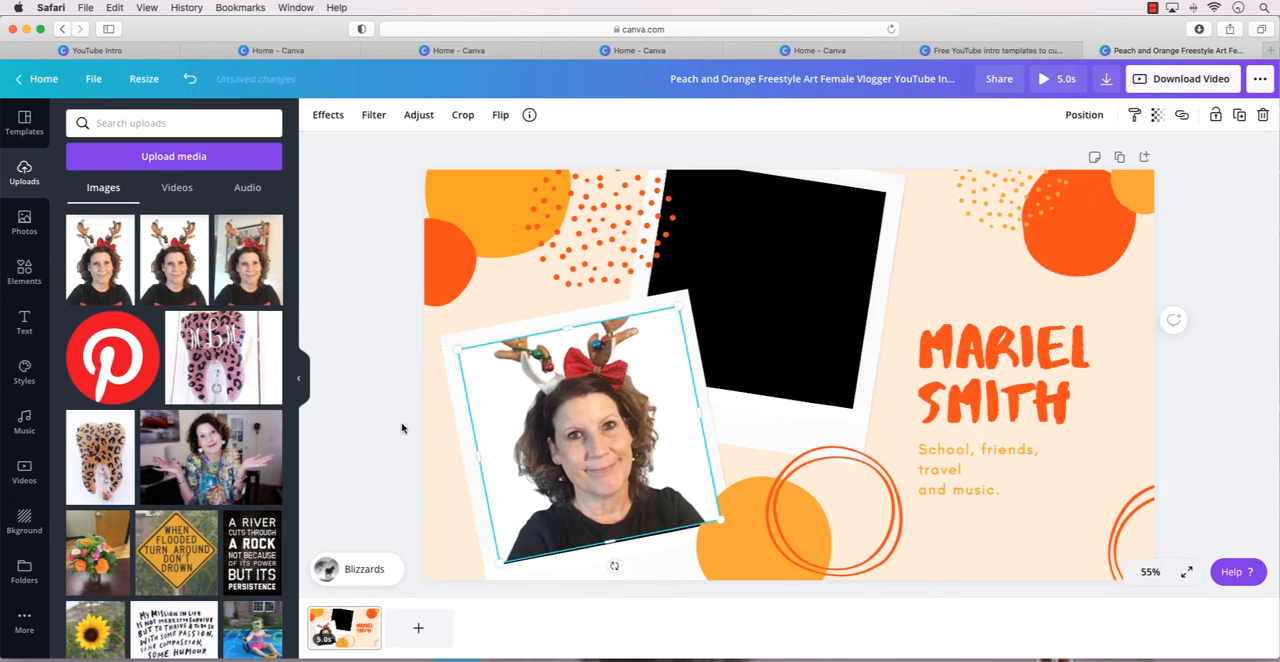
Add the uploaded photo of the shrugging woman, shrink it and place it over the upper polaroid's black opening.
left_click(789, 302)
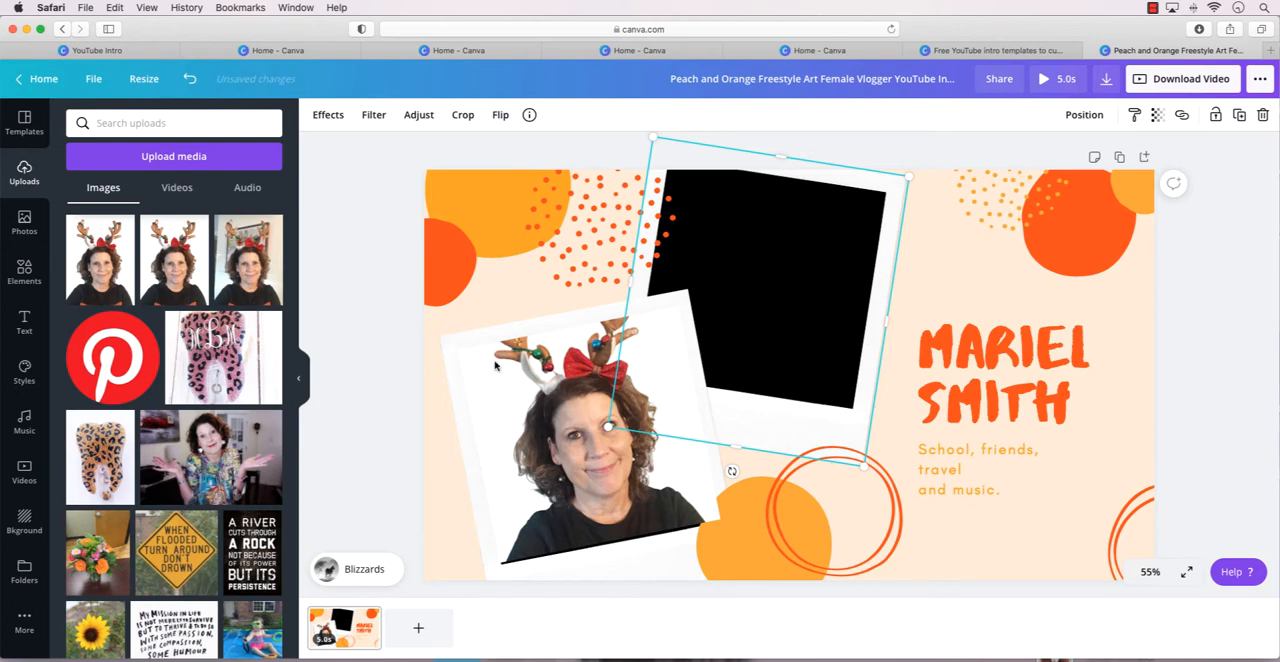
left_click(238, 453)
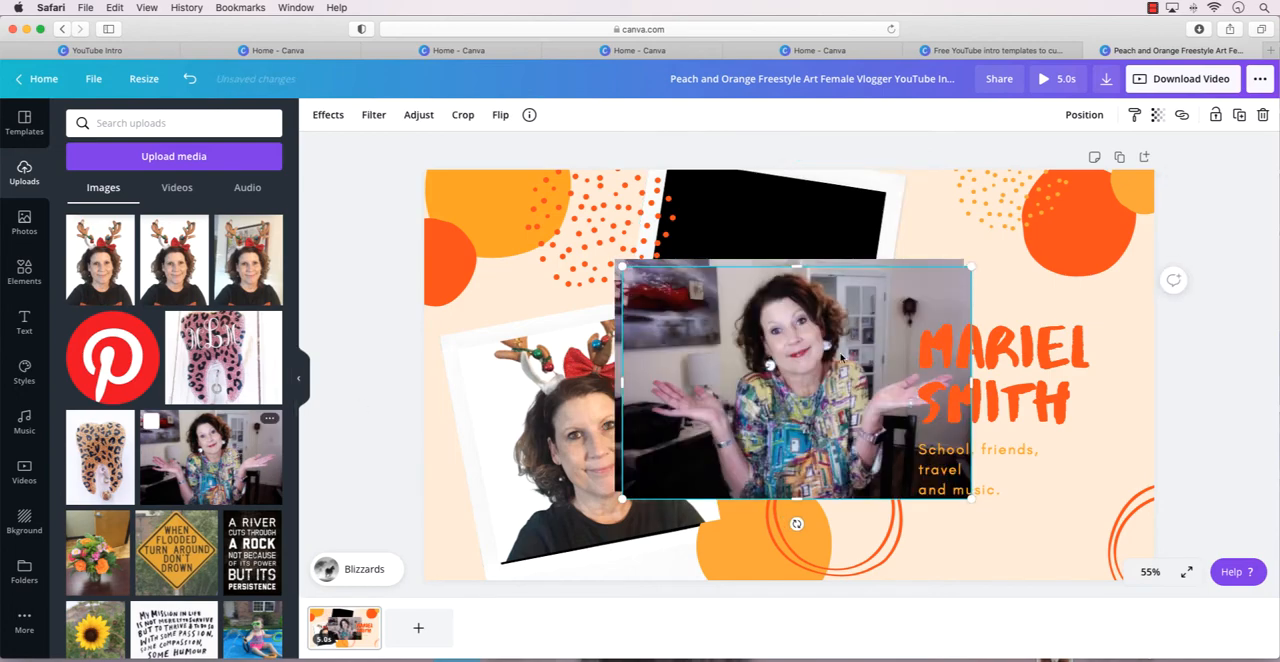
left_click_drag(622, 268, 722, 332)
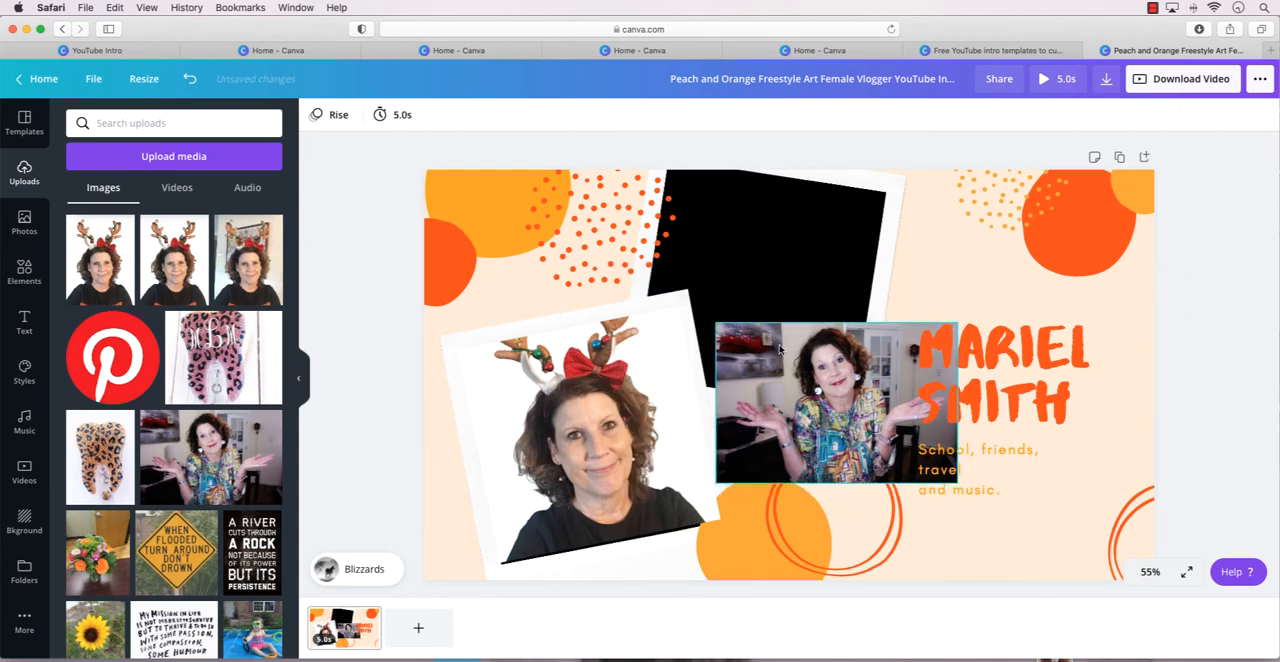
left_click_drag(782, 348, 712, 188)
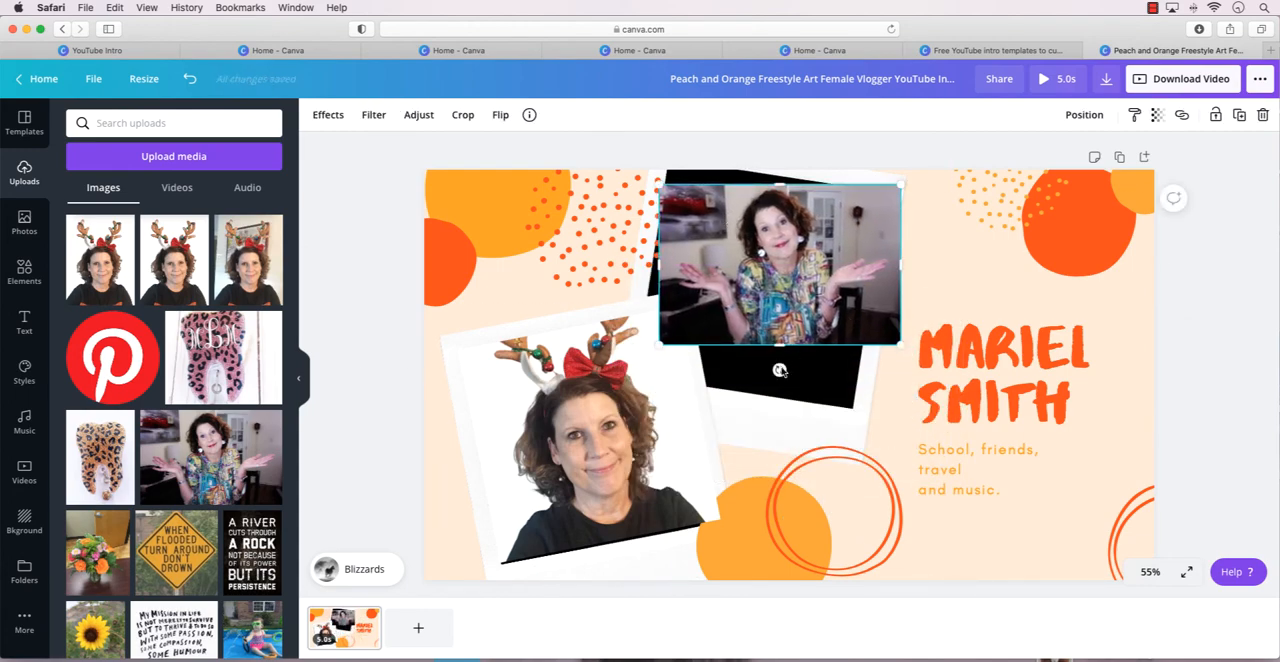
Tilt the shrugging woman's photo to match the upper polaroid, align it with the opening and extend its bottom edge over the black area.
left_click_drag(779, 370, 765, 367)
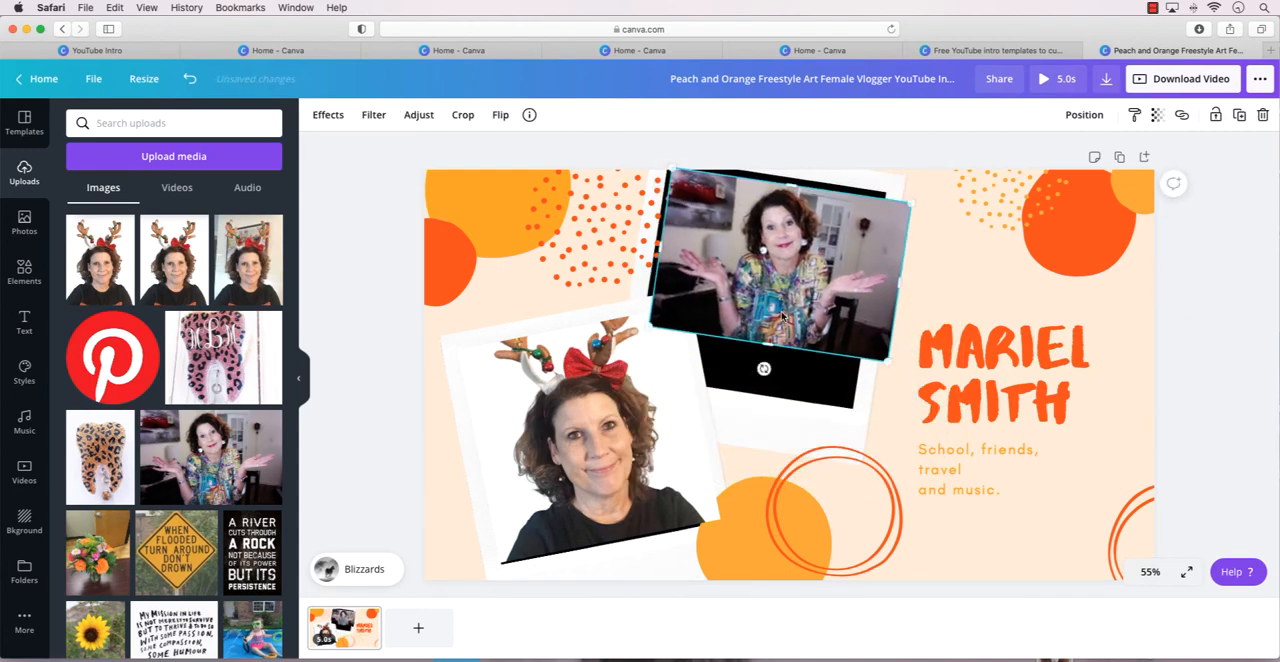
left_click_drag(783, 318, 777, 302)
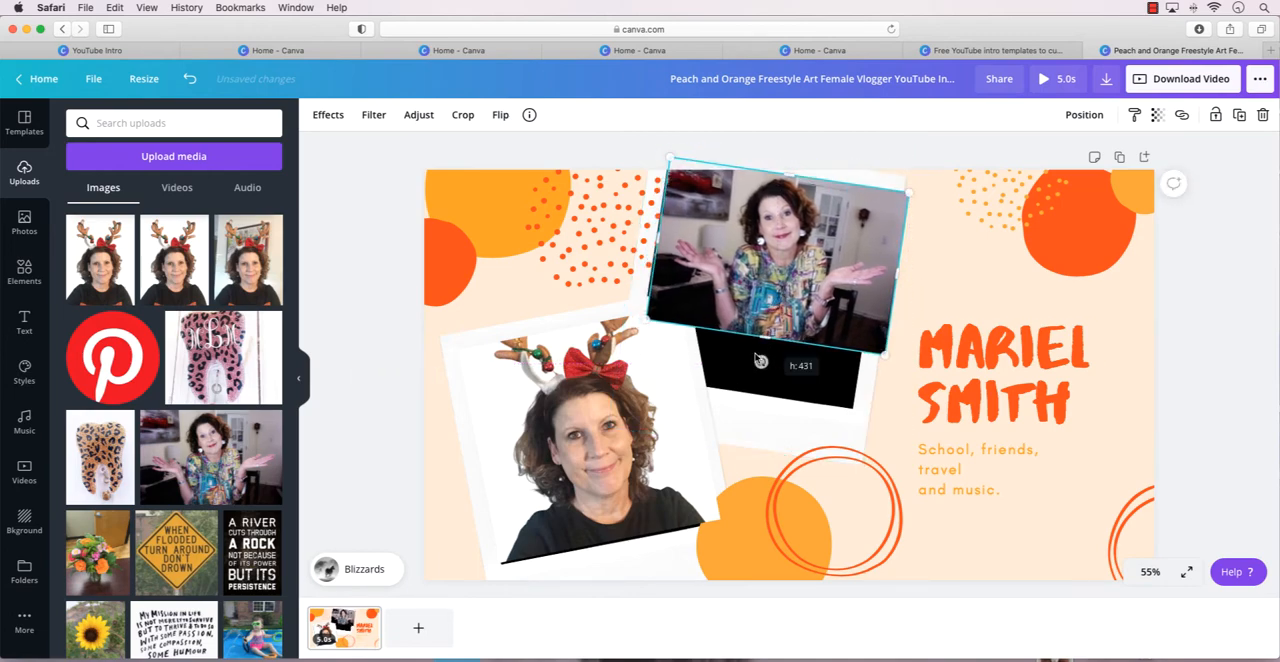
left_click_drag(760, 361, 762, 405)
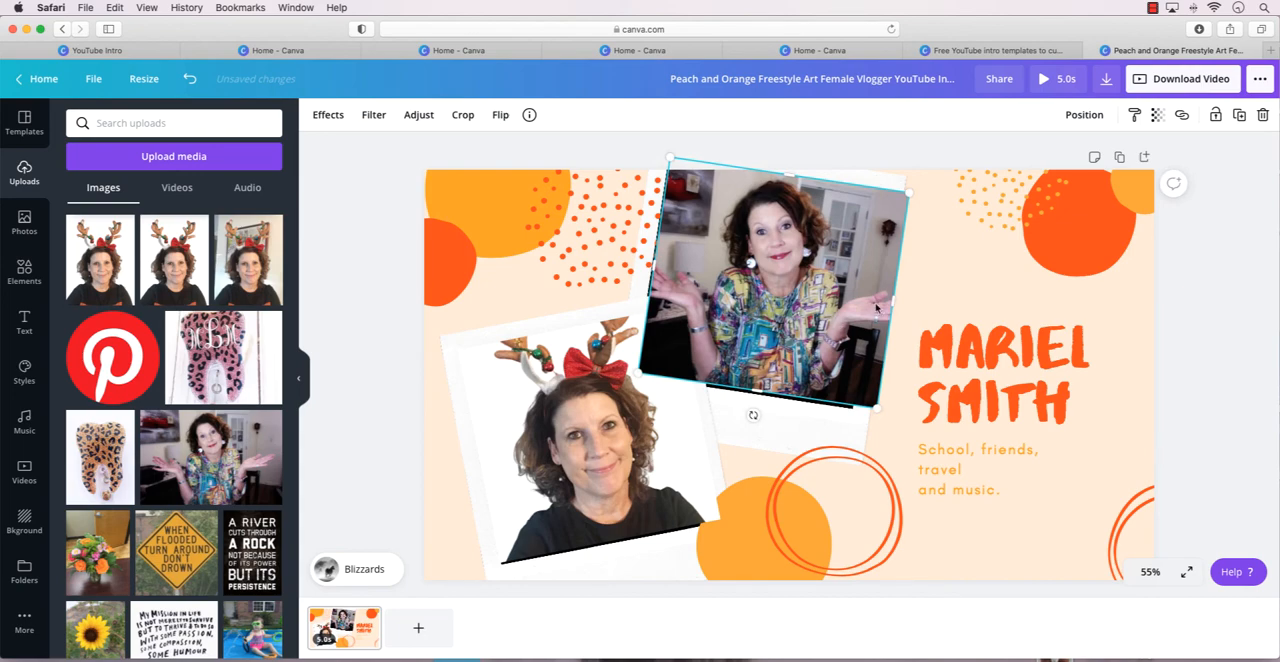
Adjust the side and bottom edges of the shrugging woman's photo so it fills the upper polaroid's opening.
left_click_drag(893, 305, 870, 305)
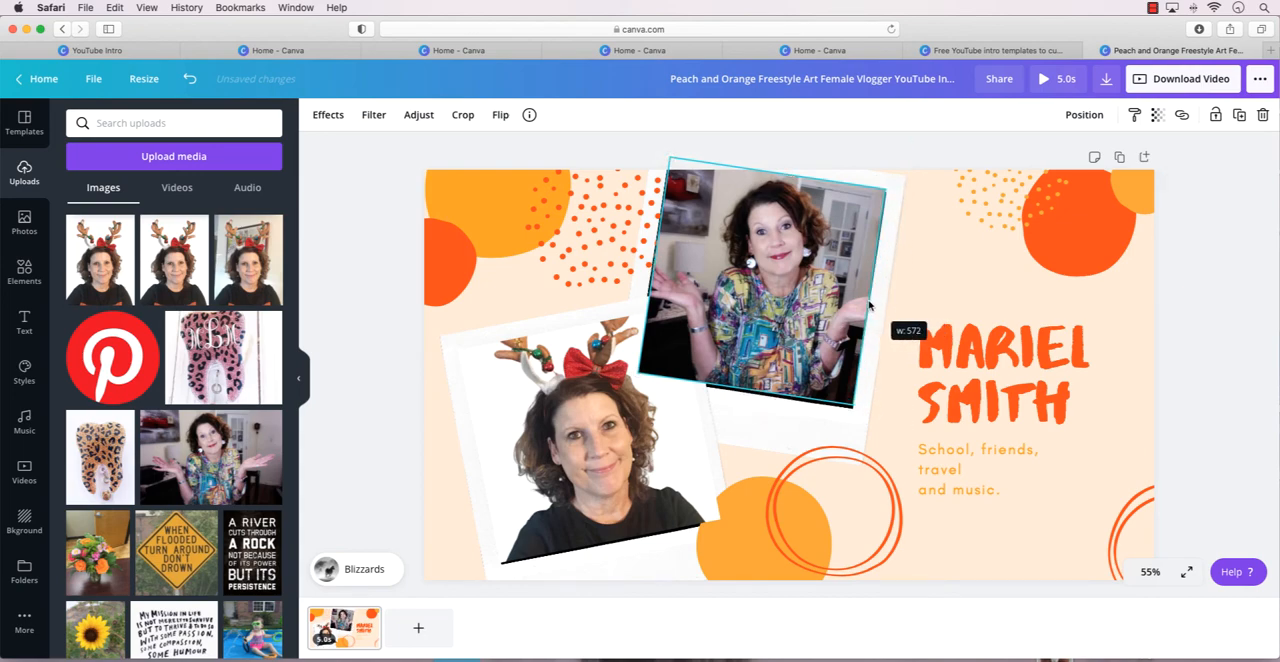
left_click_drag(745, 393, 747, 398)
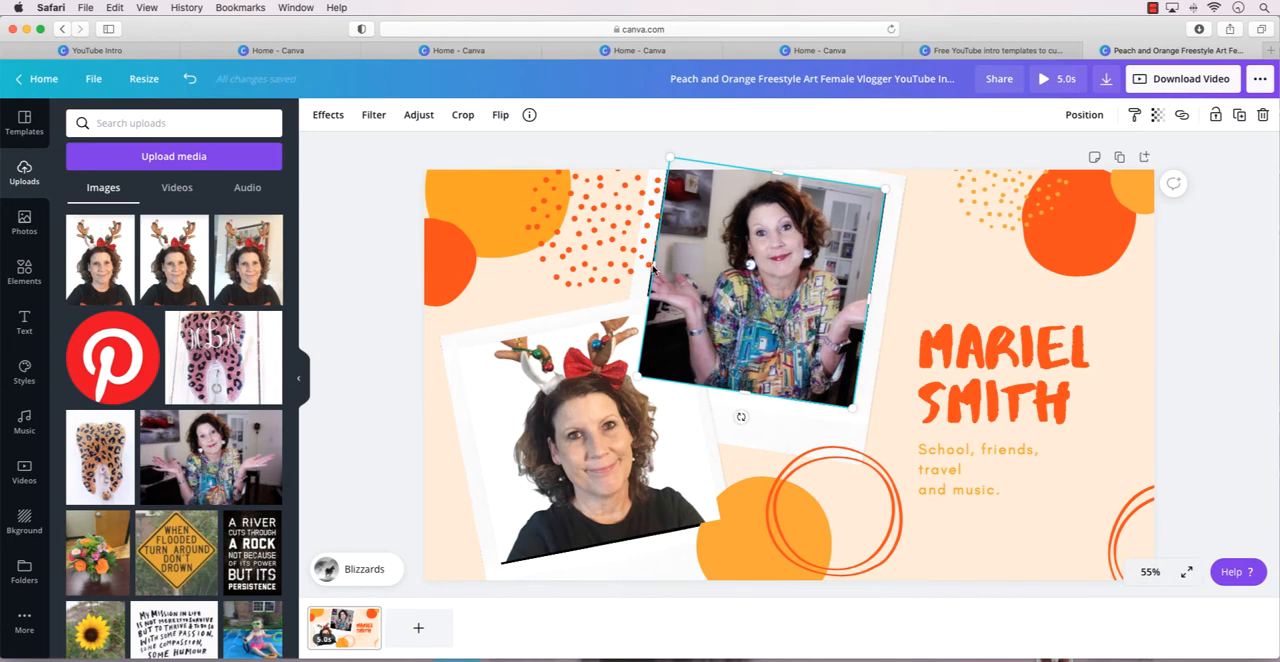
left_click_drag(652, 268, 649, 269)
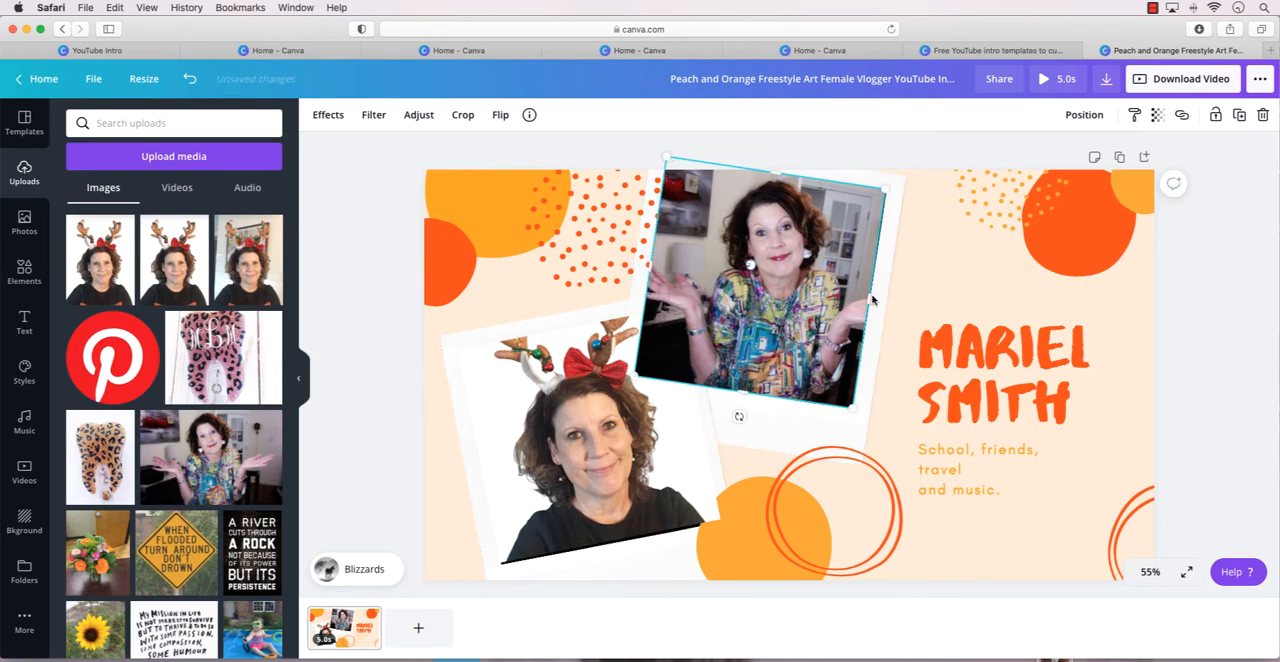
left_click_drag(872, 299, 875, 300)
left_click(933, 283)
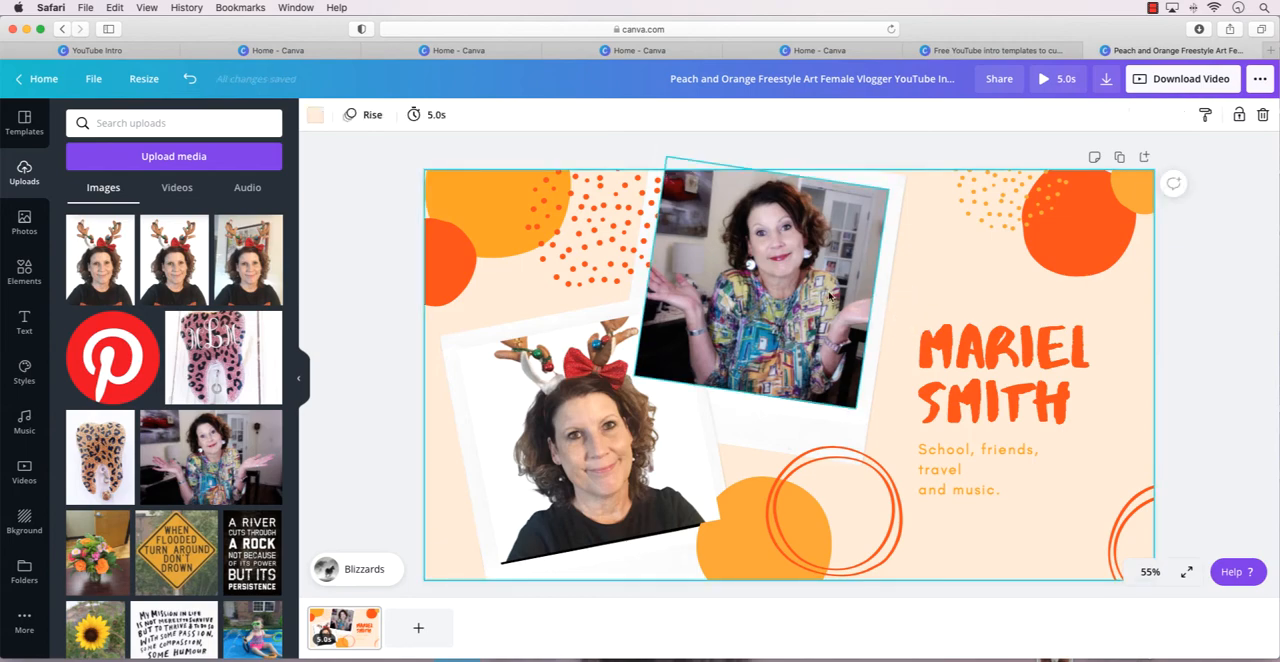
left_click(785, 367)
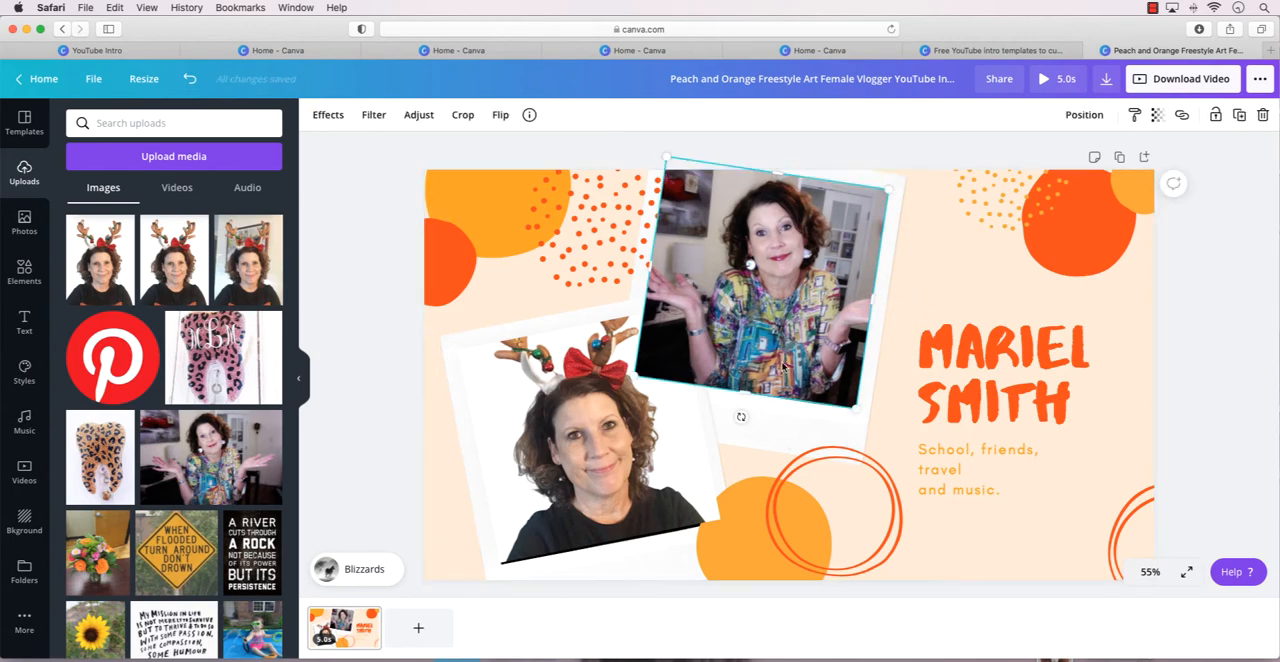
left_click(1086, 117)
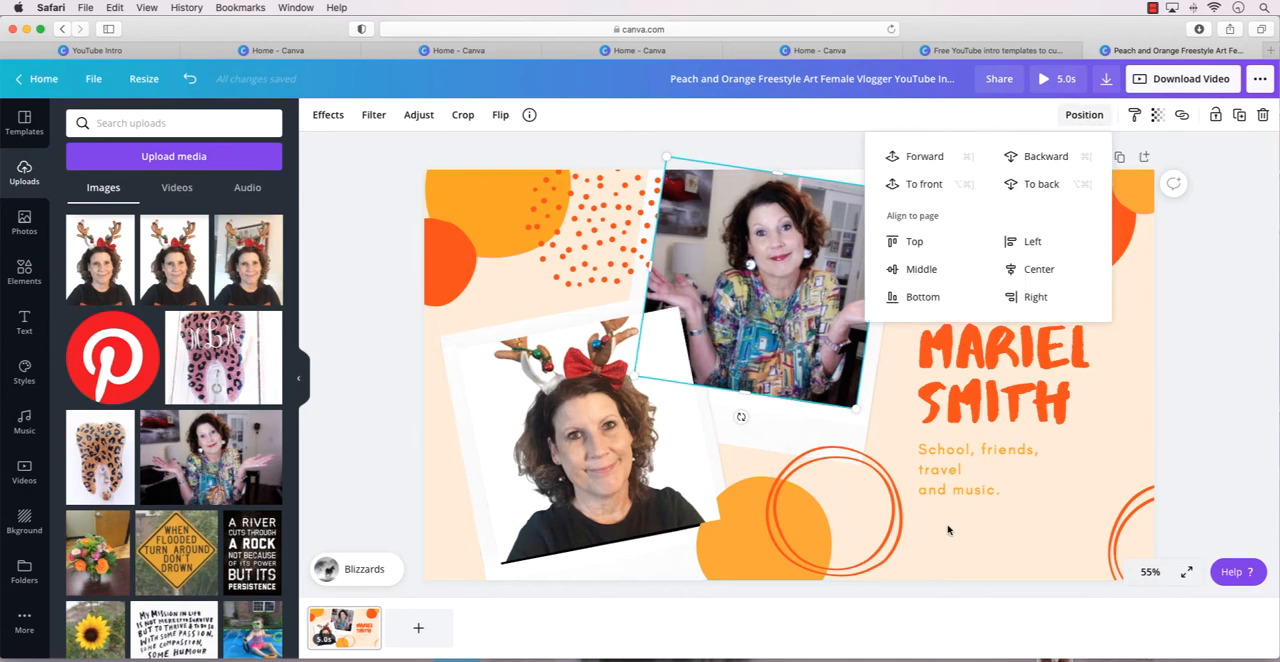
left_click(980, 526)
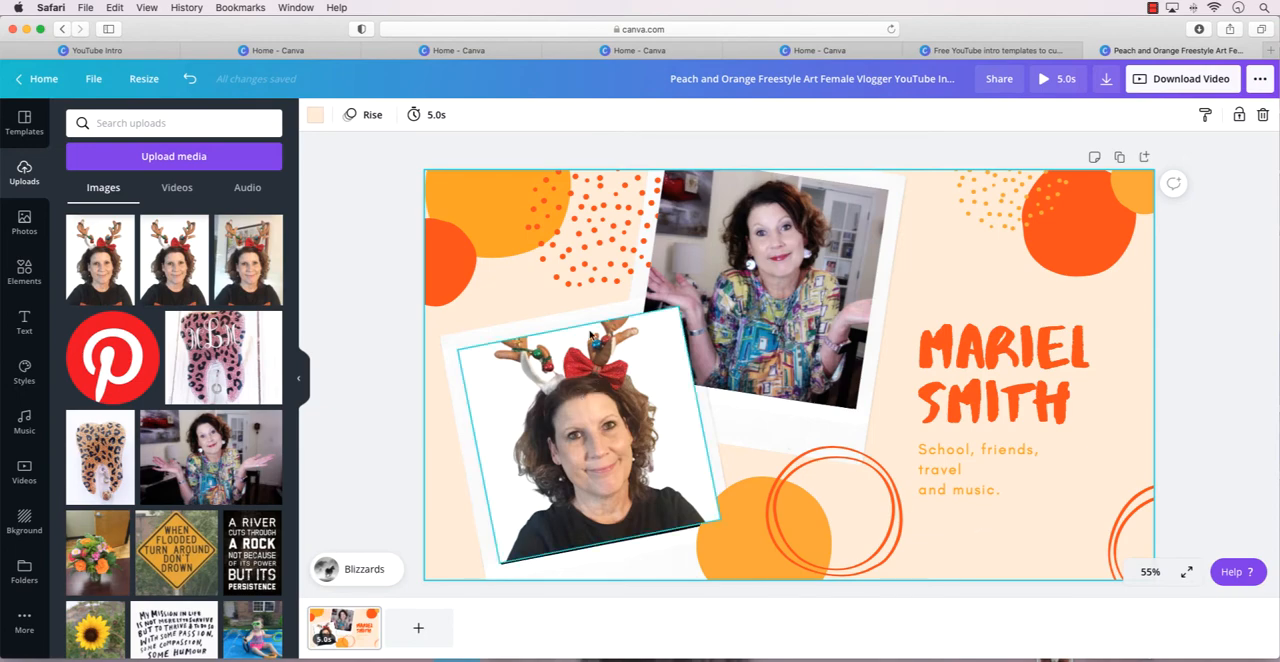
Bring the lower-left polaroid frame forward one layer and all the way to the front.
left_click_drag(592, 337, 620, 314)
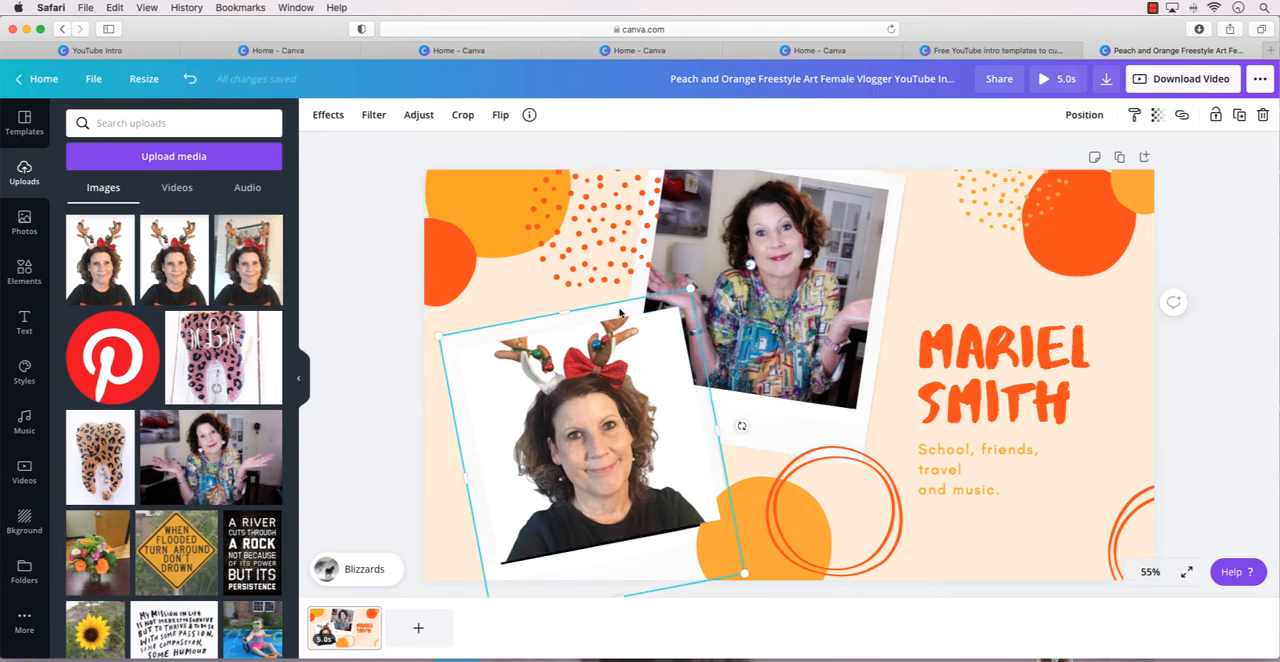
left_click(1087, 116)
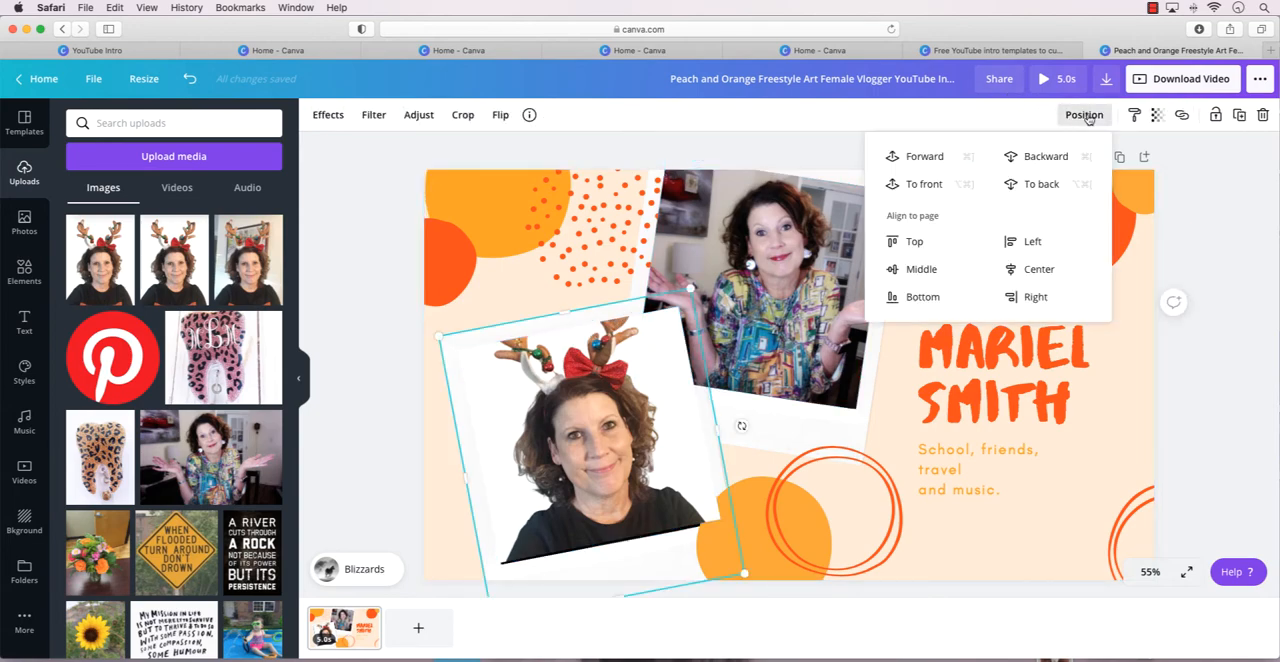
left_click(927, 157)
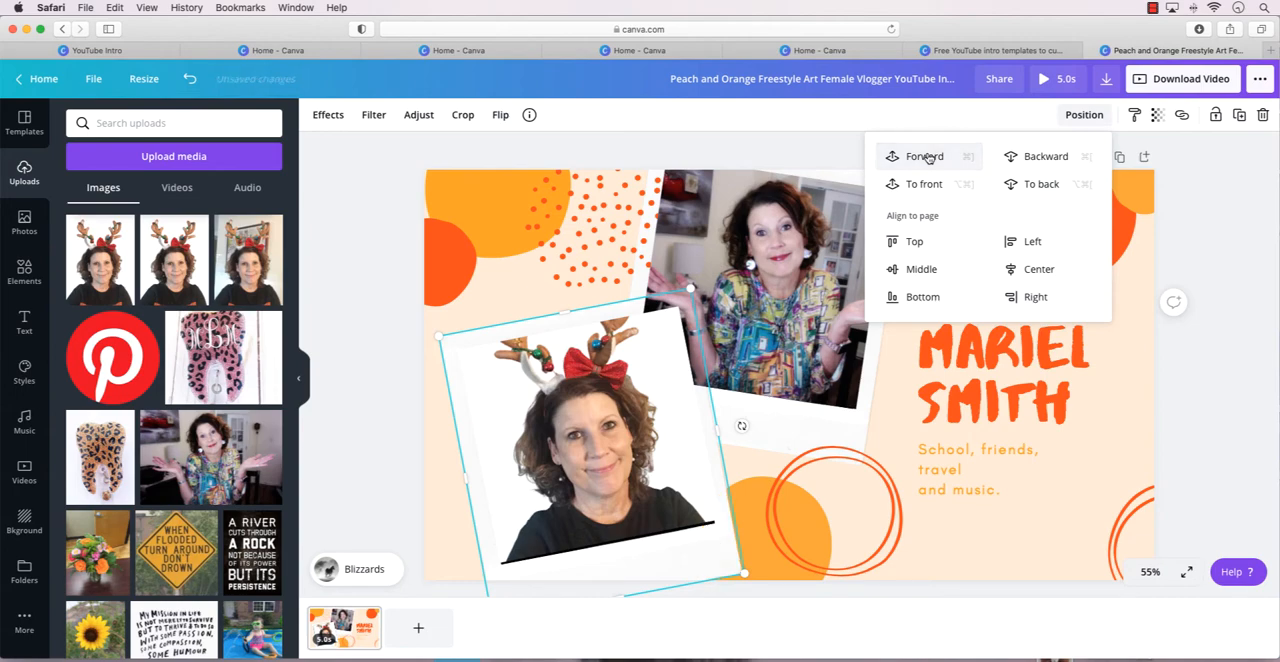
left_click(711, 397)
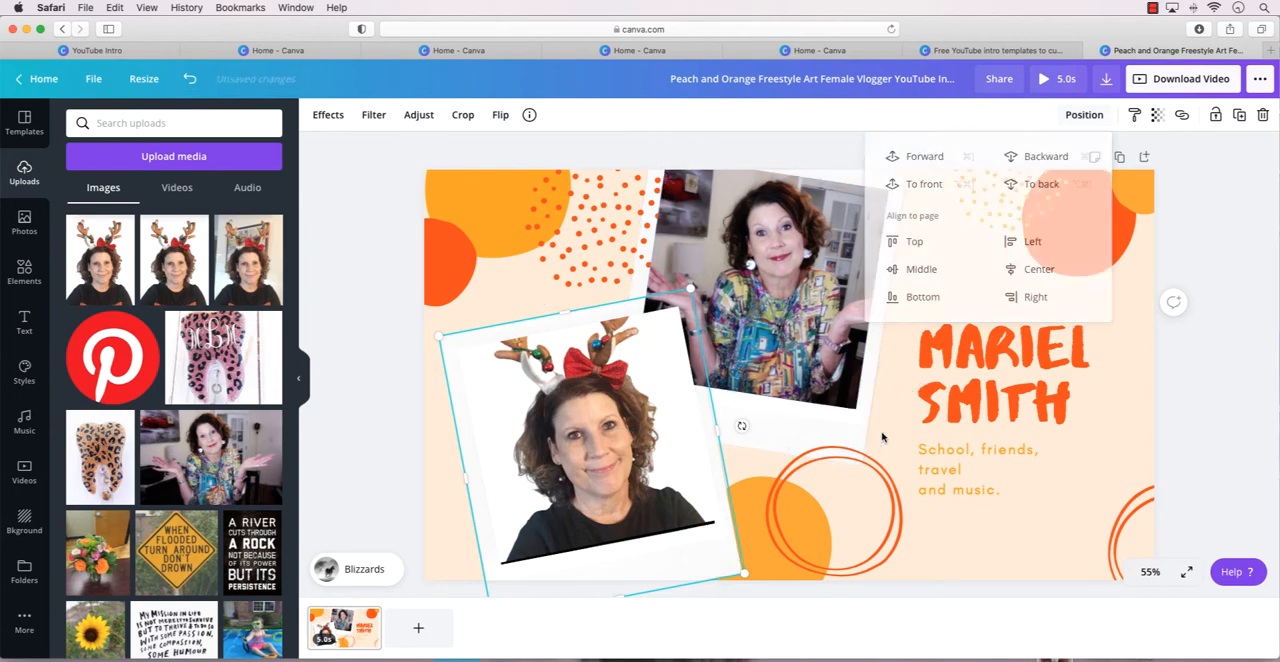
left_click(571, 317)
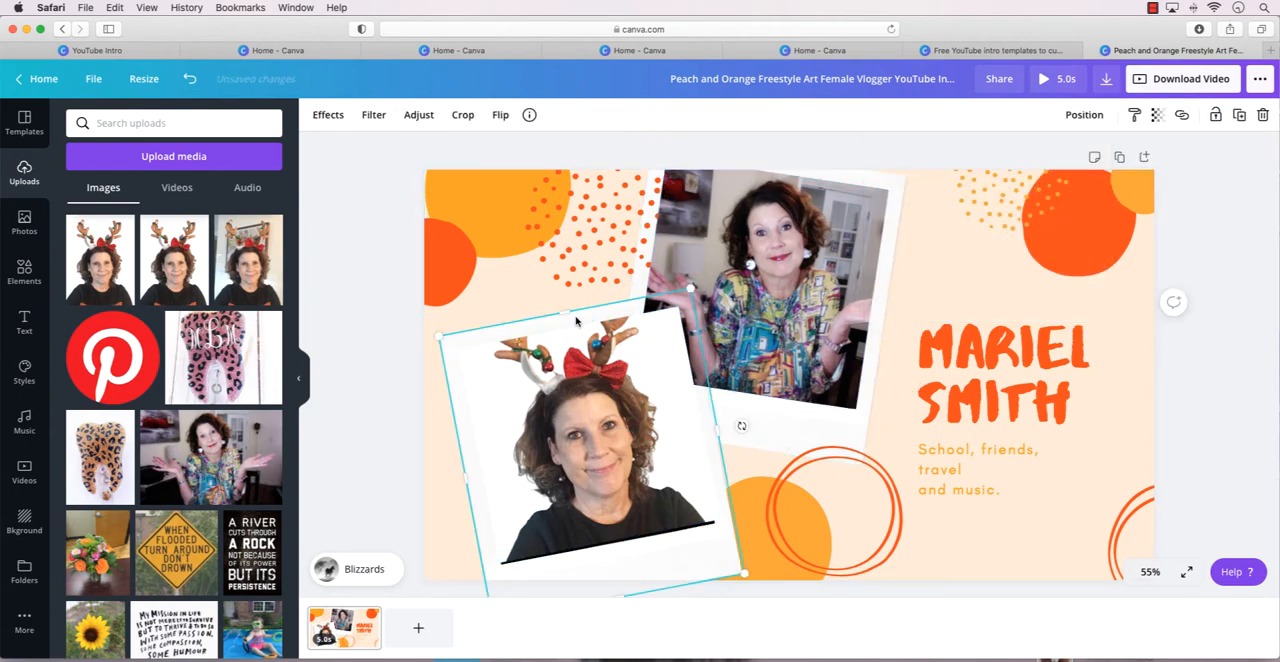
left_click(1085, 115)
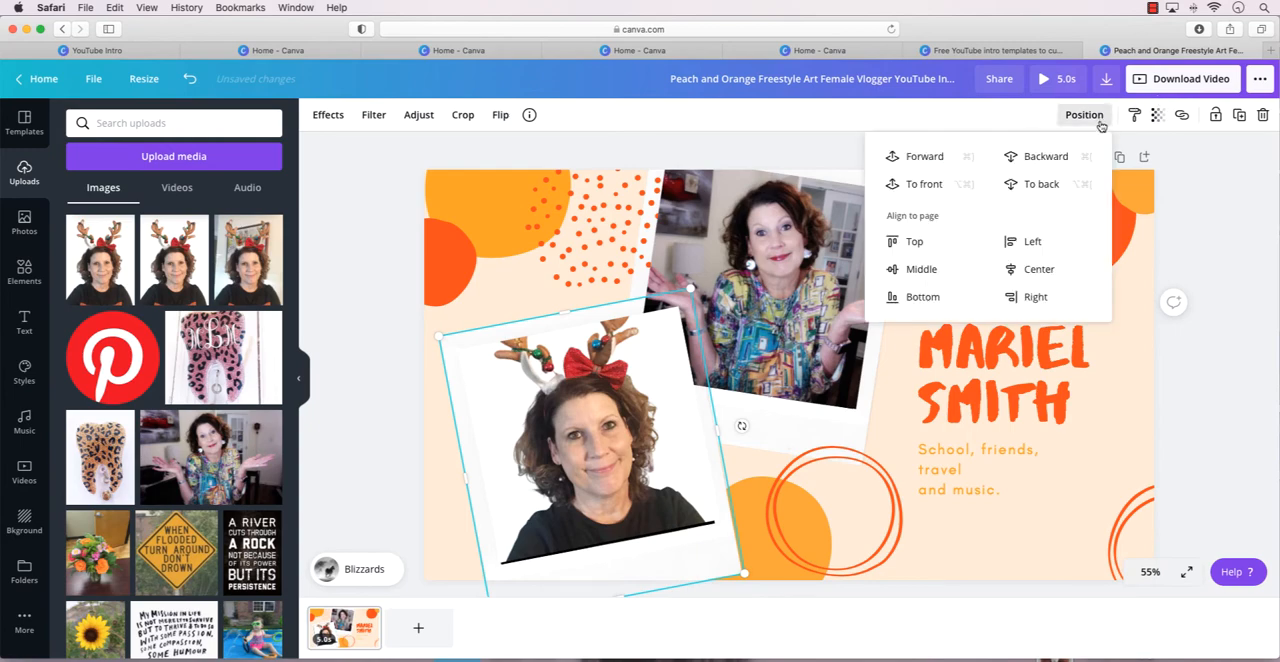
left_click(905, 184)
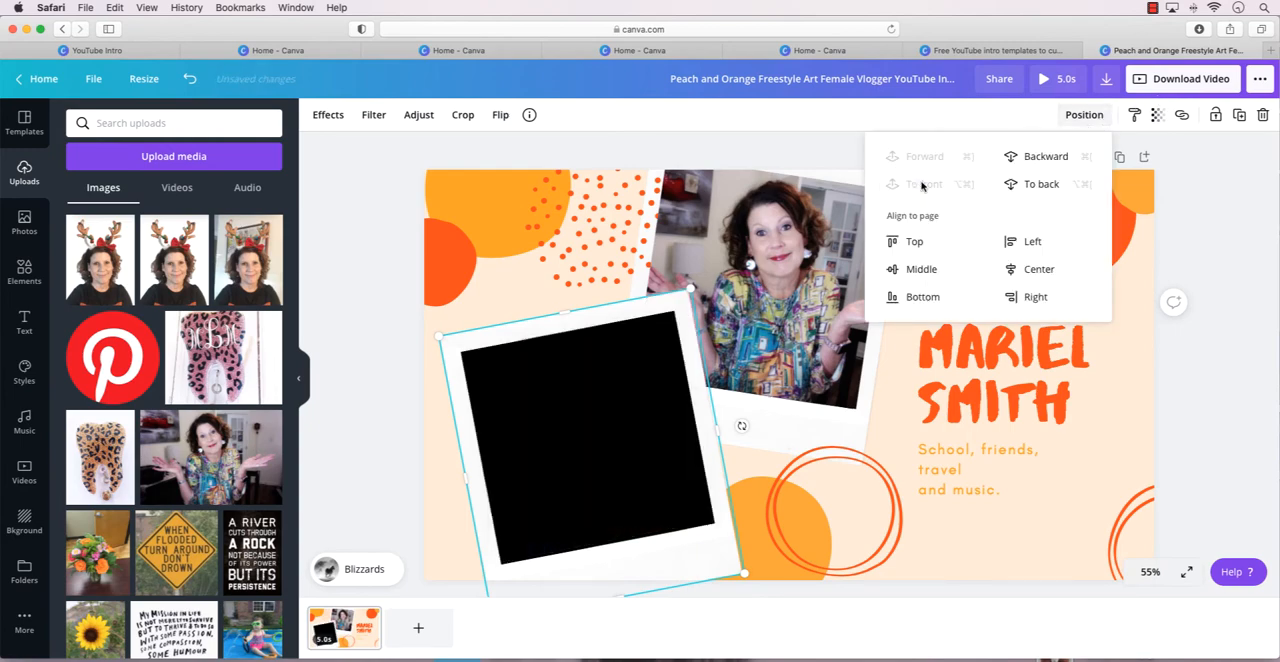
left_click(556, 272)
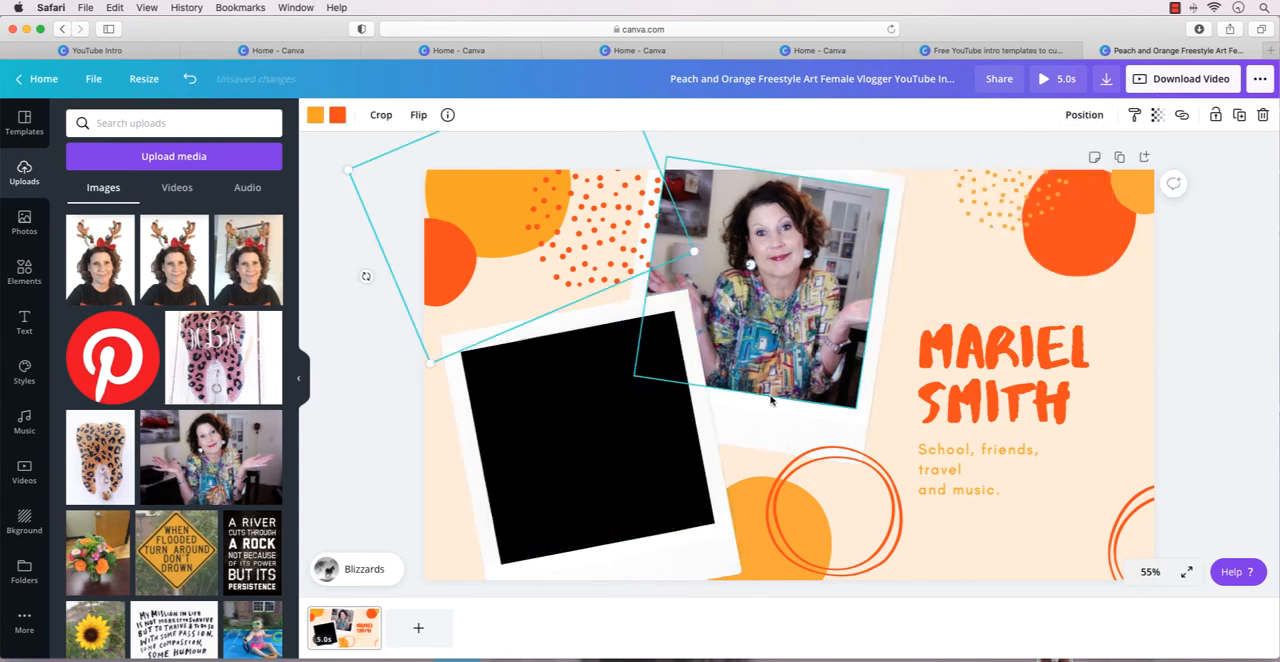
left_click(572, 409)
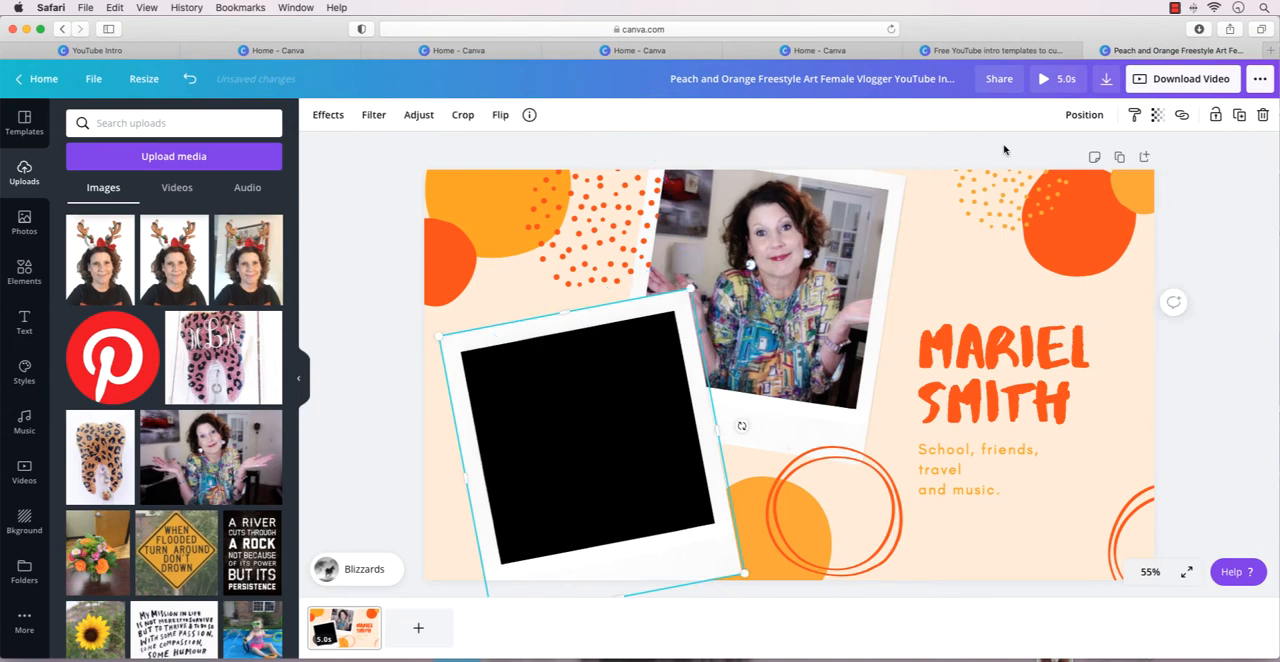
left_click(1080, 115)
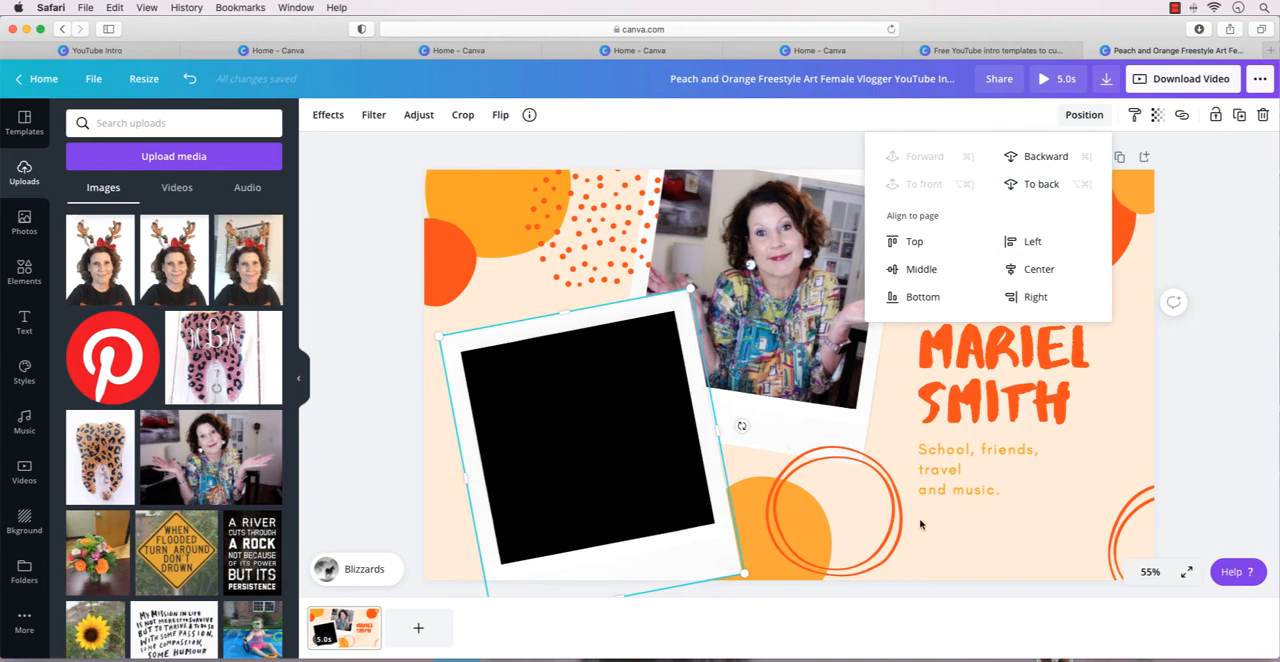
left_click(954, 527)
Move the empty front polaroid frame off the antler portrait, then bring the portrait to the front and fit it over the frame's black opening.
left_click_drag(657, 429, 875, 412)
left_click(565, 392)
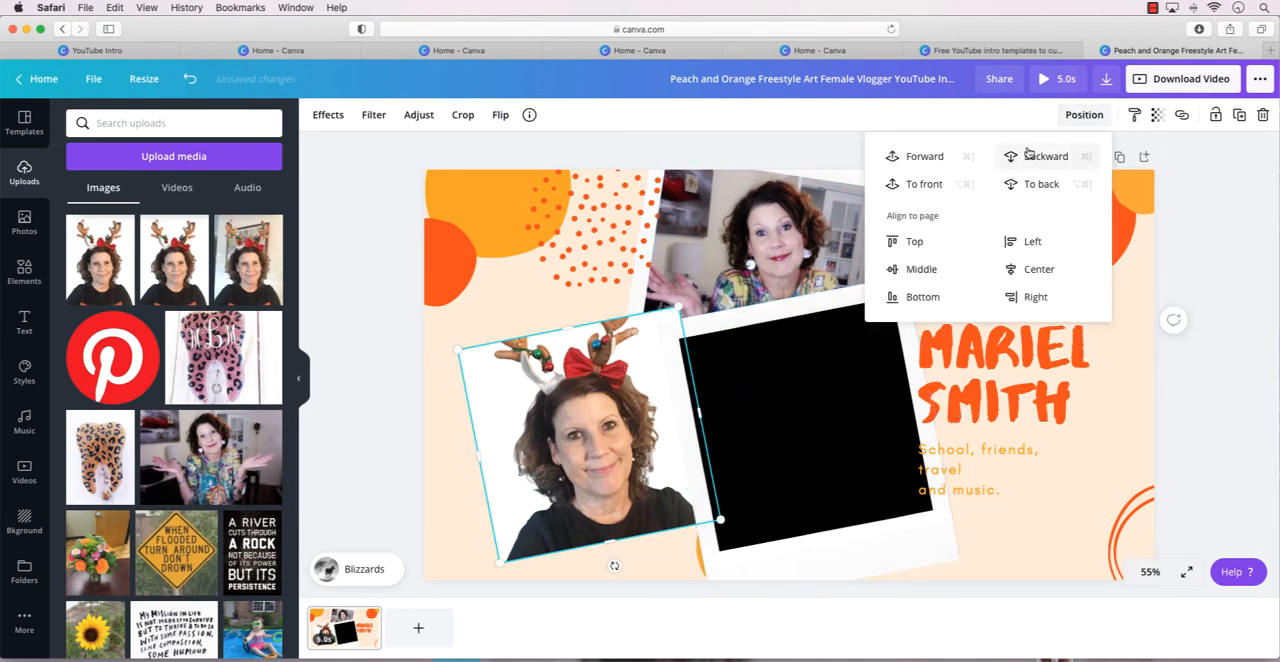
left_click(925, 184)
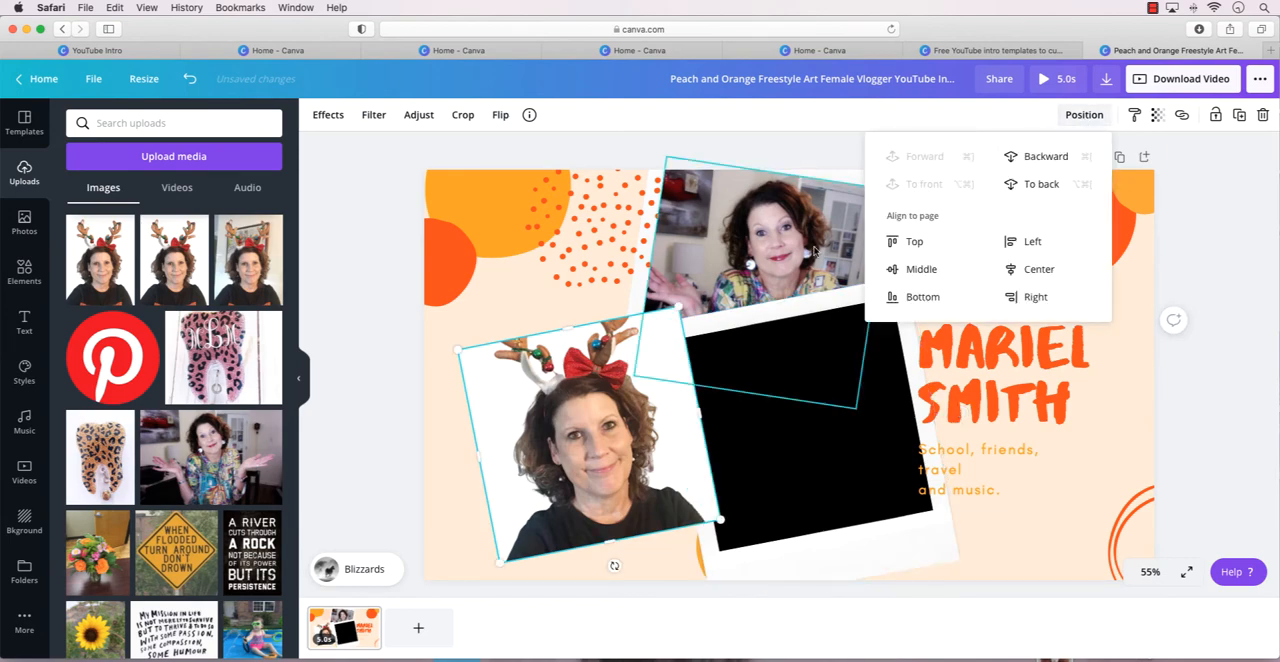
left_click_drag(592, 368, 811, 356)
left_click_drag(764, 322, 697, 334)
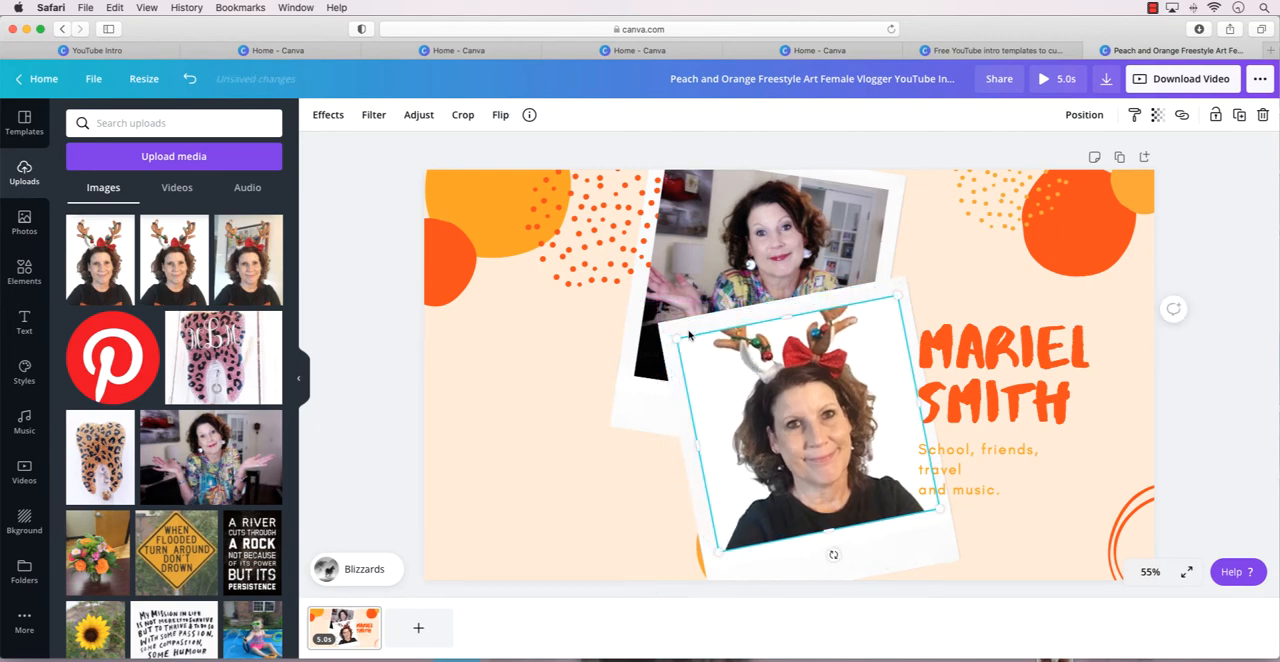
Group the antler portrait with its polaroid frame and move the group back to the lower left, partly overlapping the upper polaroid.
left_click(737, 319)
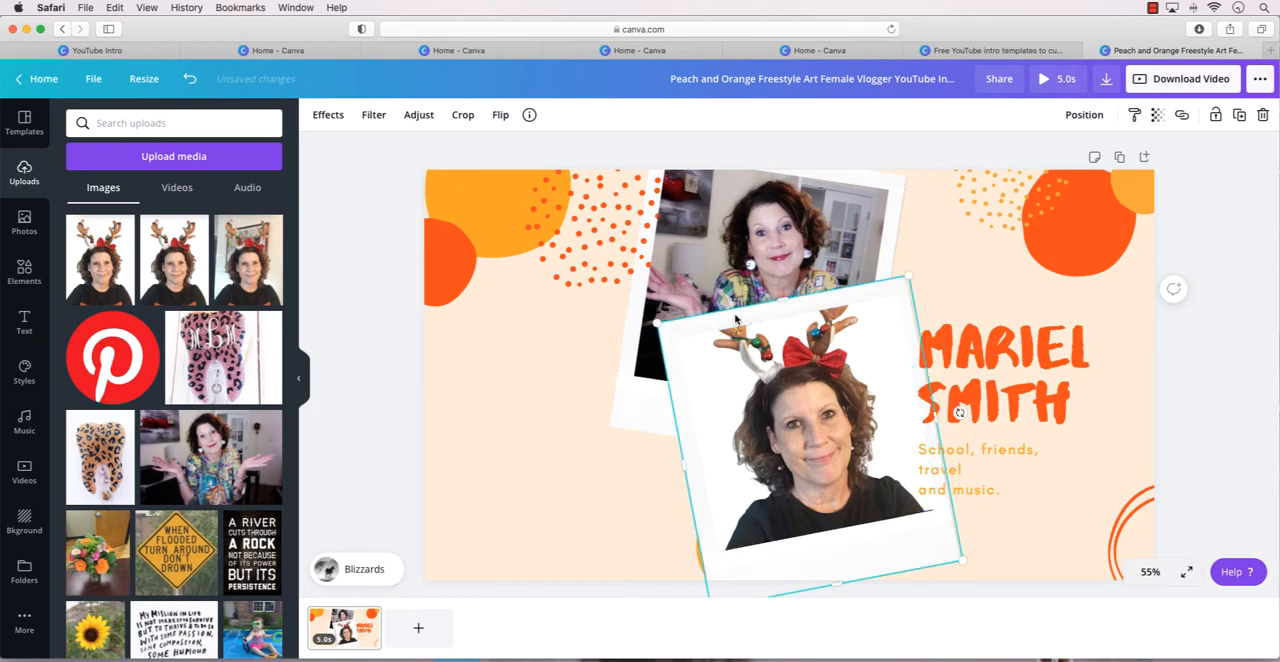
left_click(748, 354, "shift")
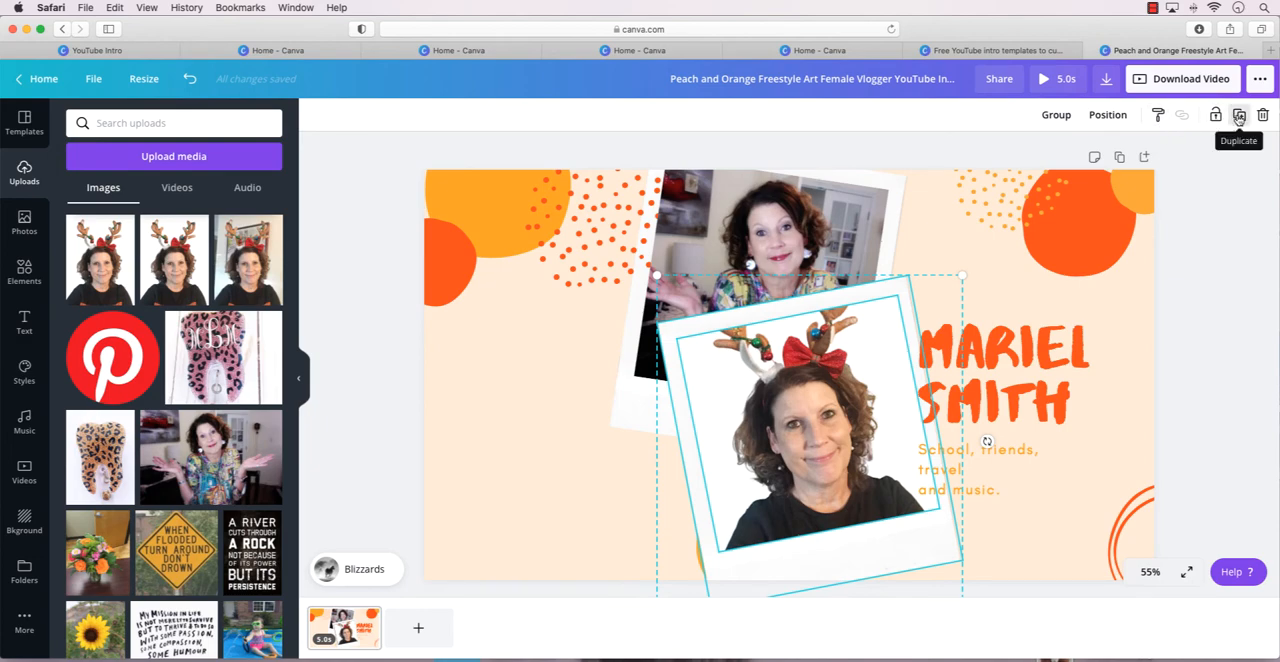
left_click(1122, 116)
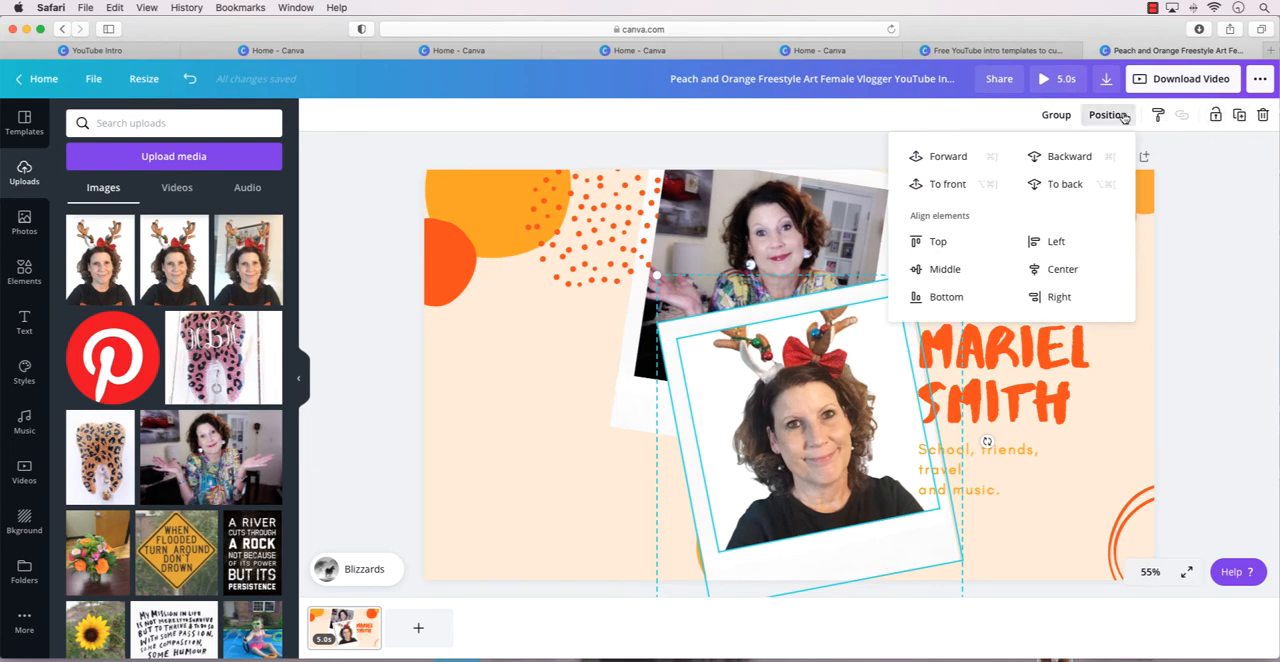
left_click(1056, 115)
left_click_drag(807, 298, 600, 301)
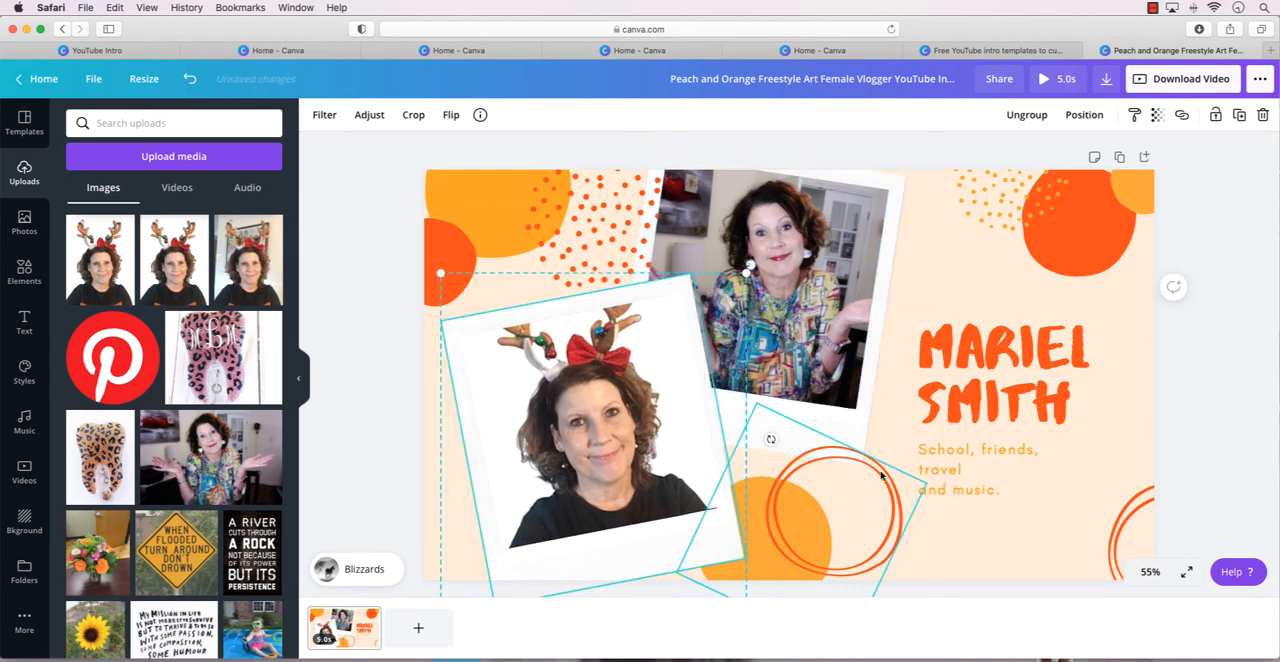
left_click(970, 517)
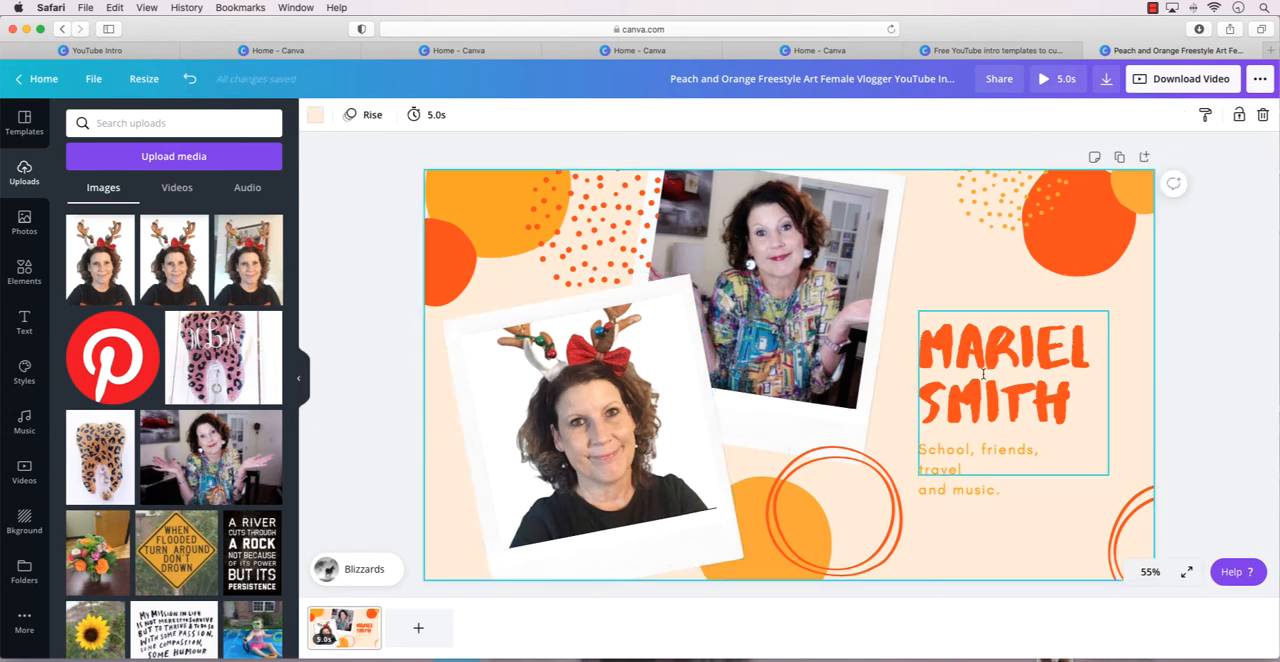
Replace the sample name in the large orange title with "CRAFTING WITH" followed by the channel owner's first name.
left_click(1052, 400)
left_click_drag(1075, 402, 918, 337)
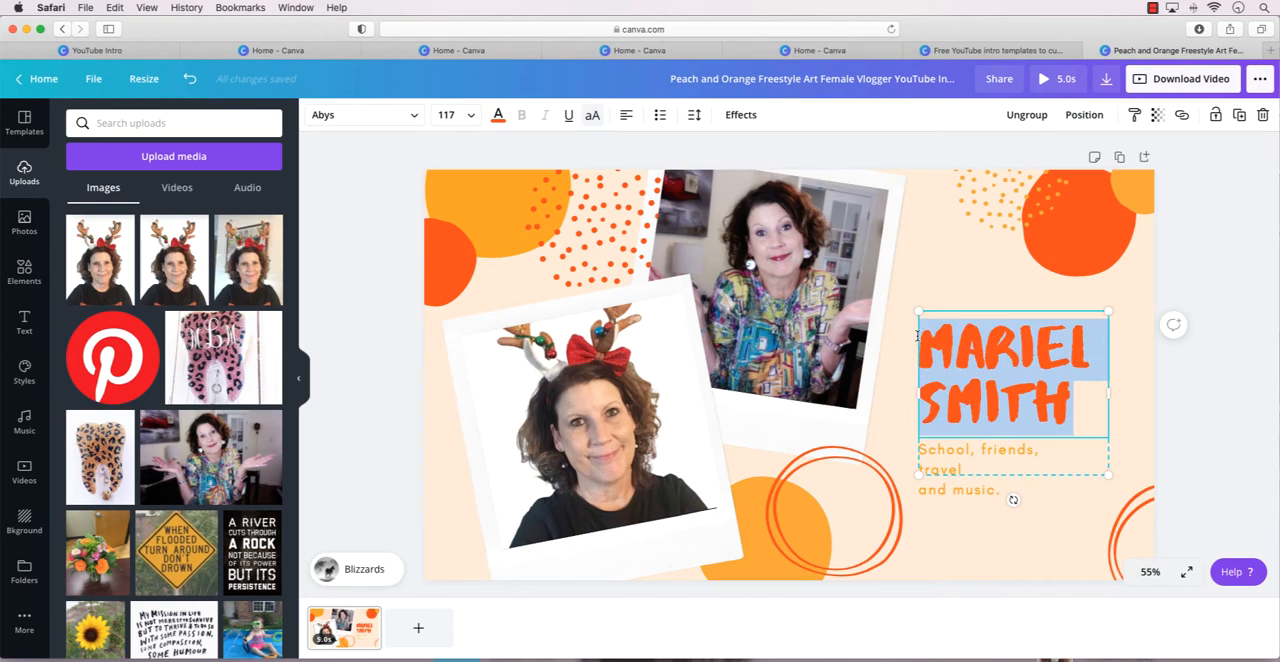
type("CRA")
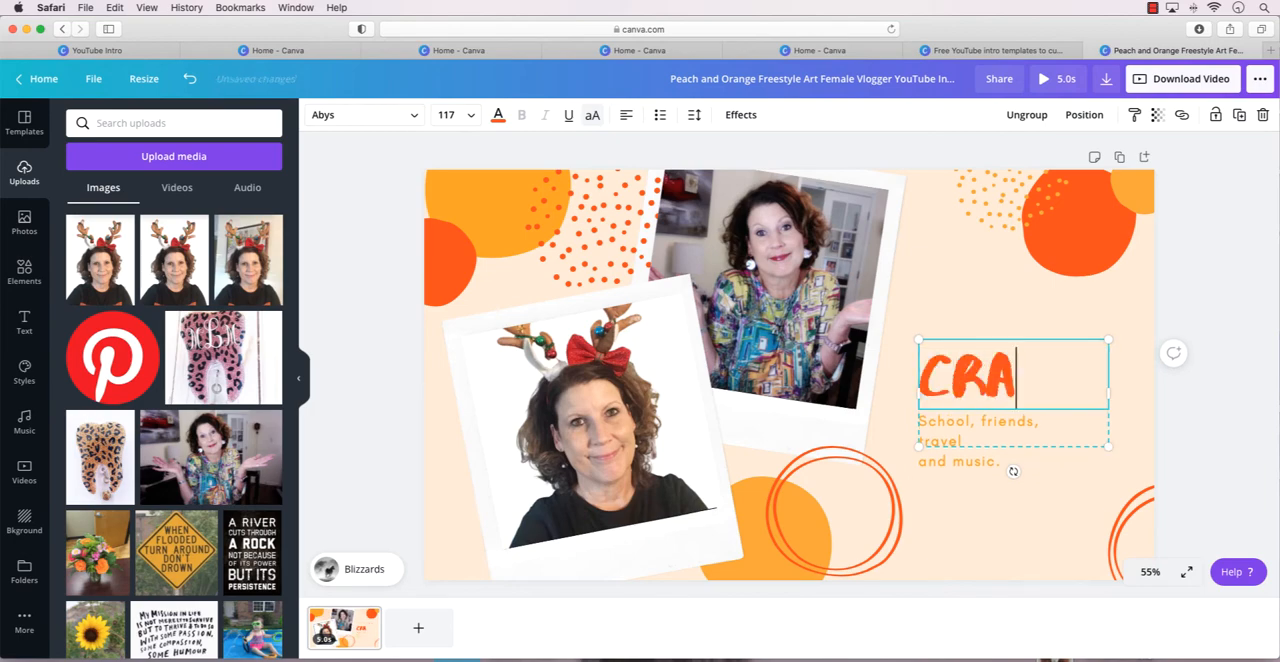
type("FTING")
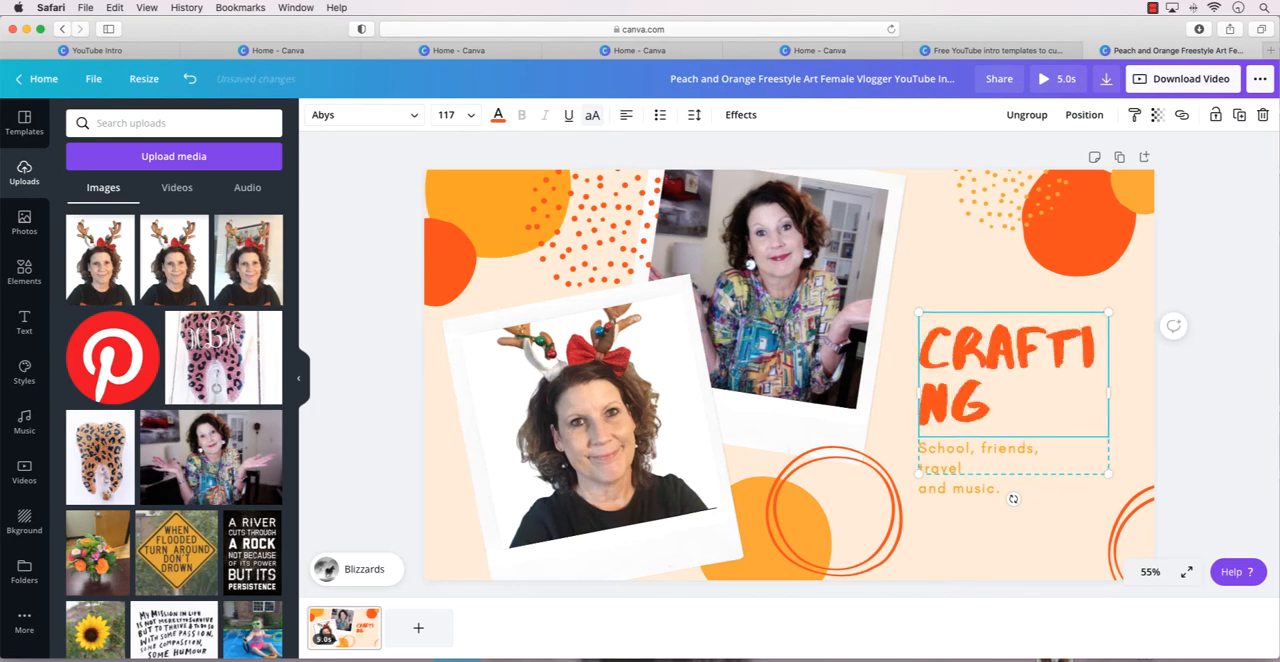
type(" WITH LESLEY")
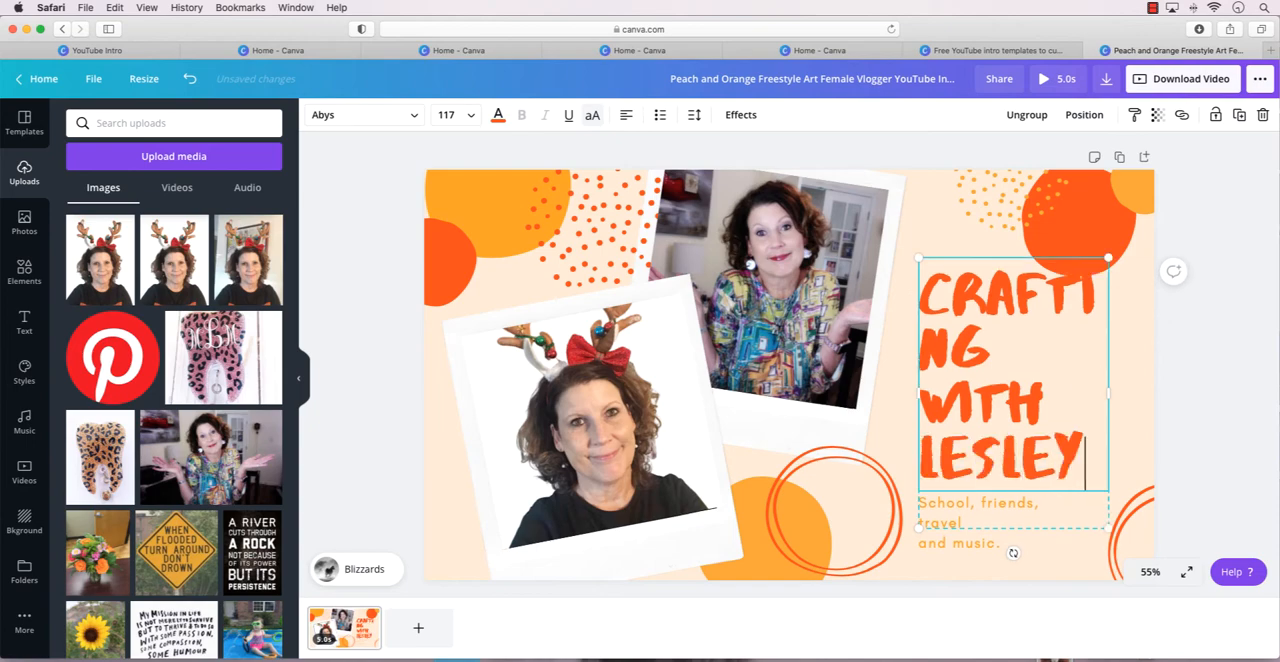
Set the font size of the whole orange title text to 80.
left_click_drag(1086, 462, 926, 272)
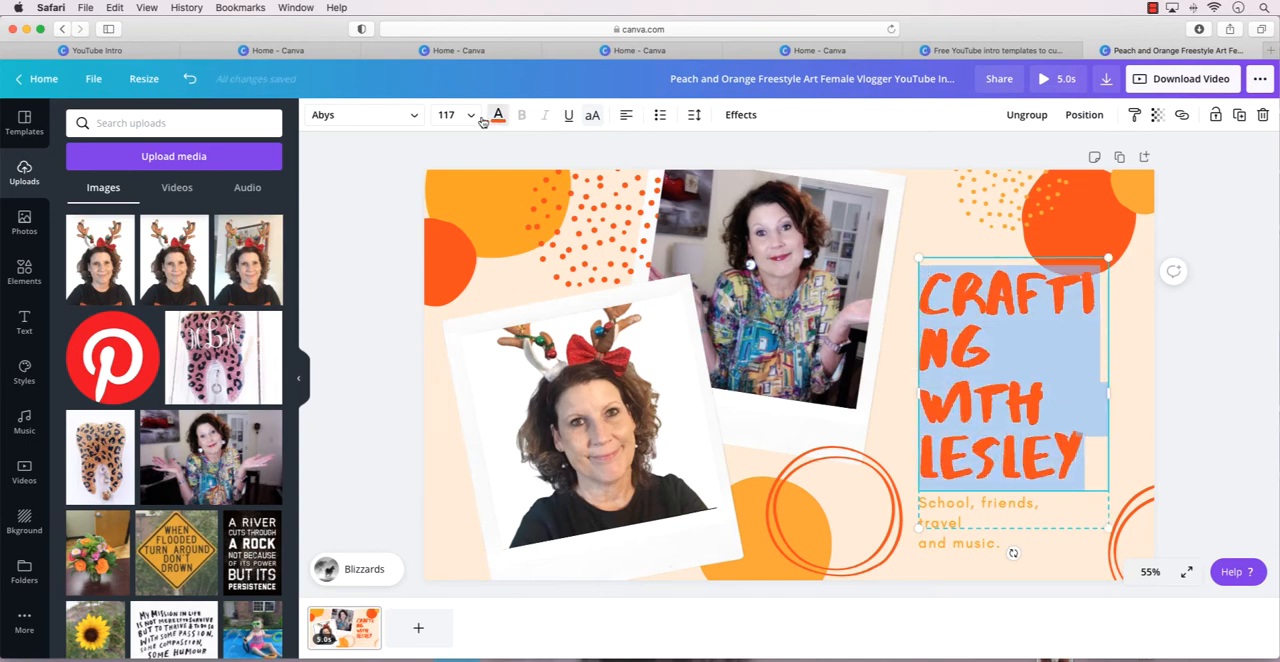
left_click(446, 114)
scroll(449, 340, "down", 5)
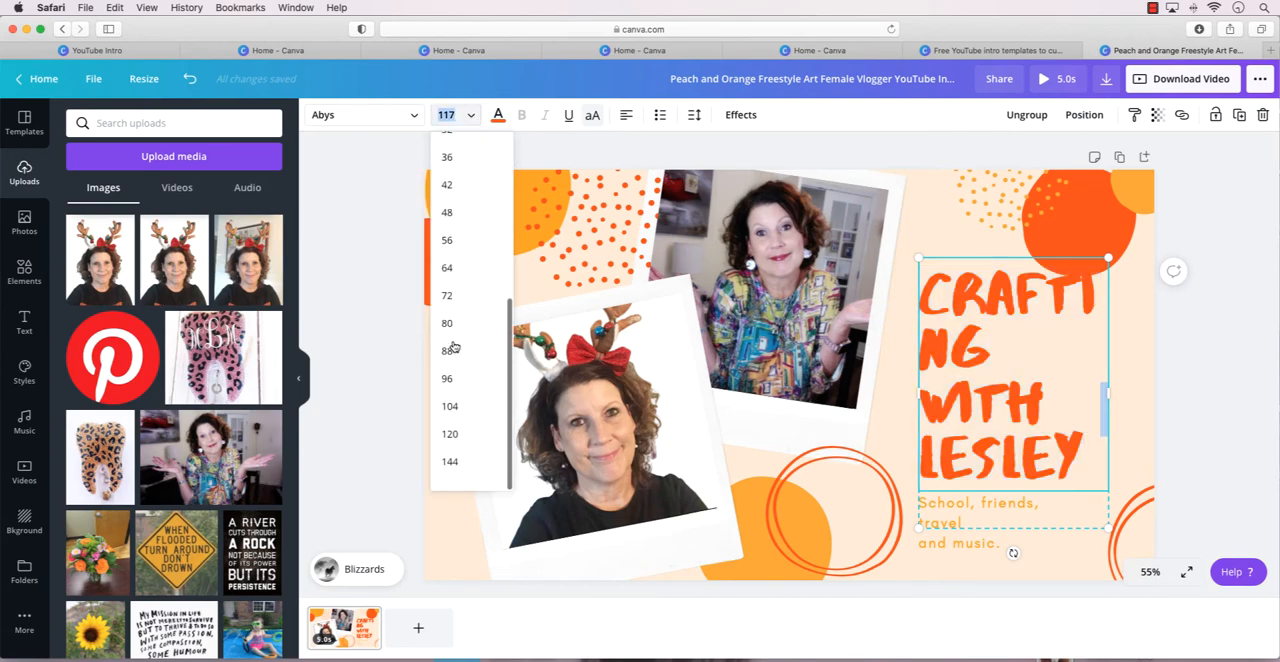
left_click(448, 333)
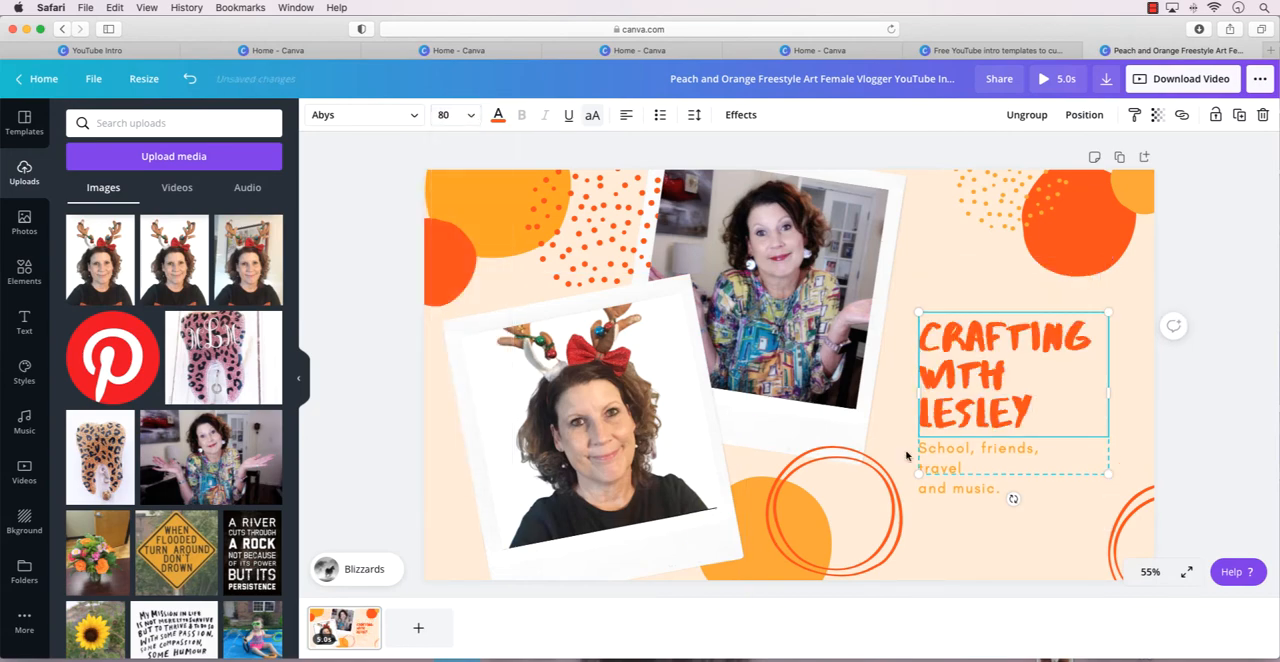
Delete the "School, friends, travel and music." subtitle below the large orange title.
left_click(992, 466)
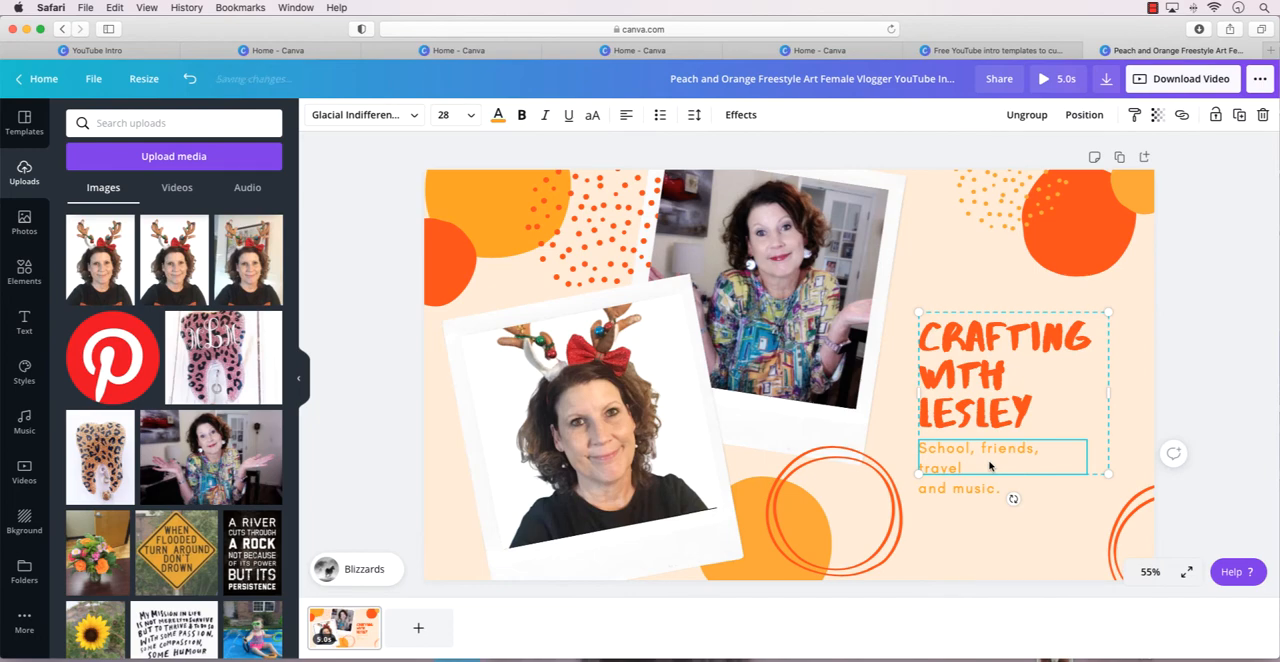
key("Delete")
Compare the Scrapbook, Tumble, Neon and Stomp animations on the whole page and settle on Tumble.
left_click(1036, 495)
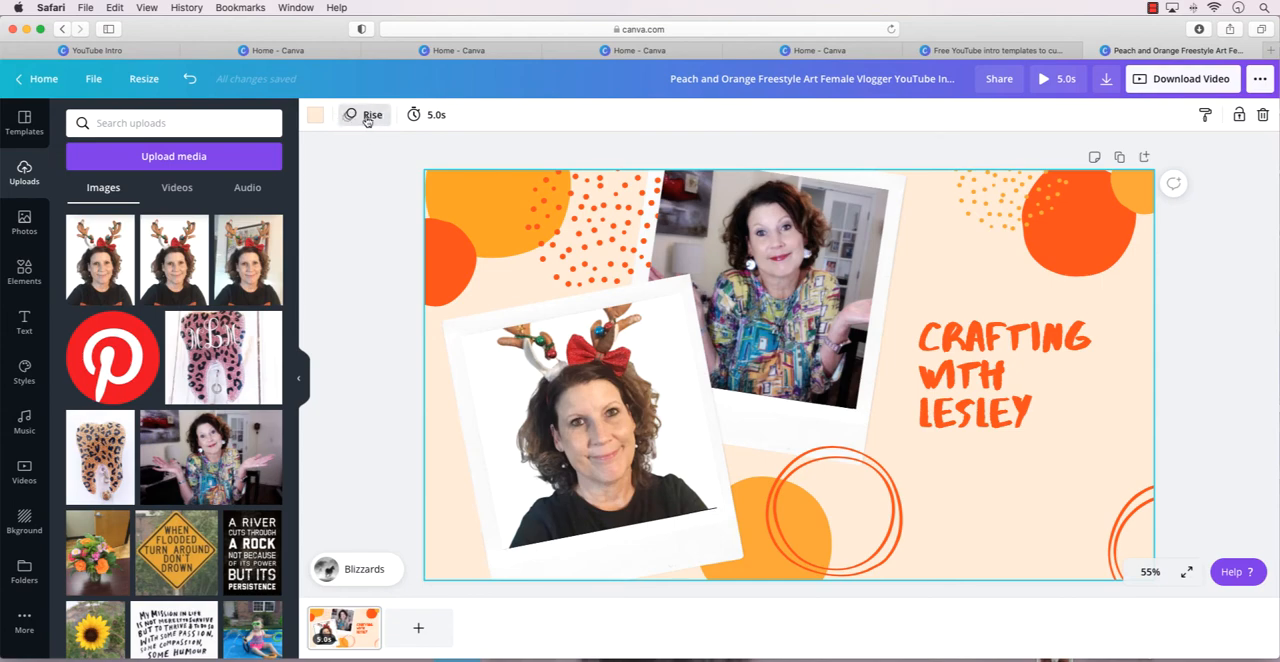
left_click(367, 118)
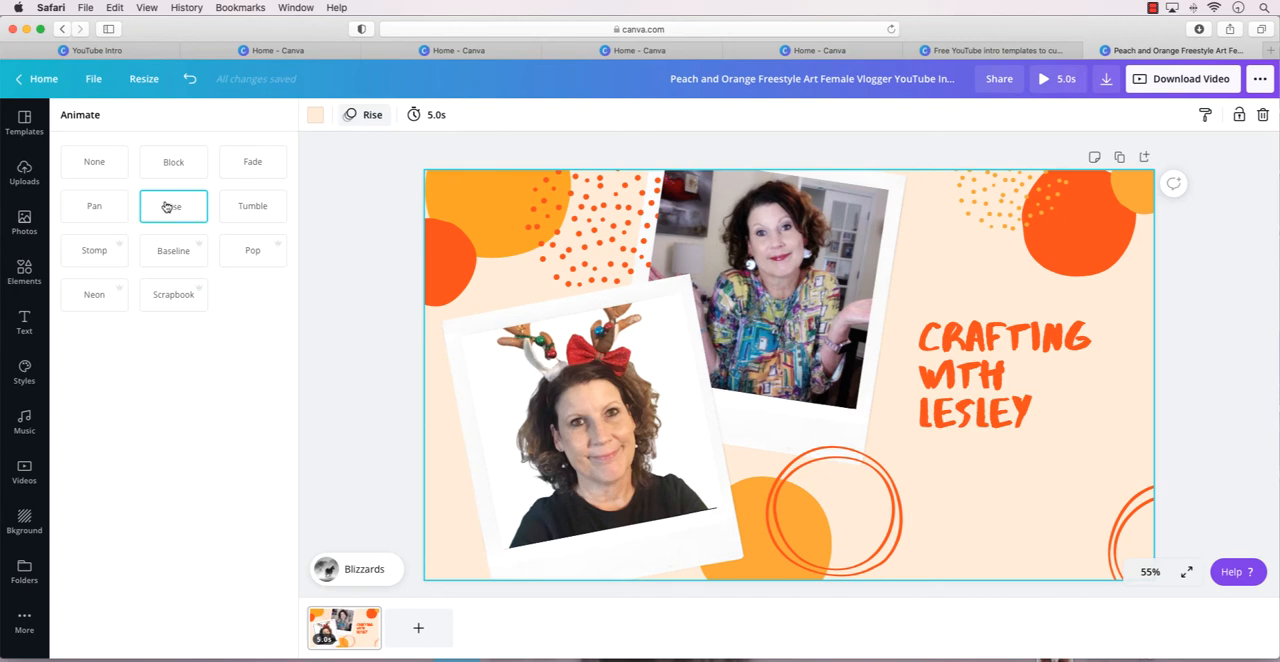
left_click(172, 298)
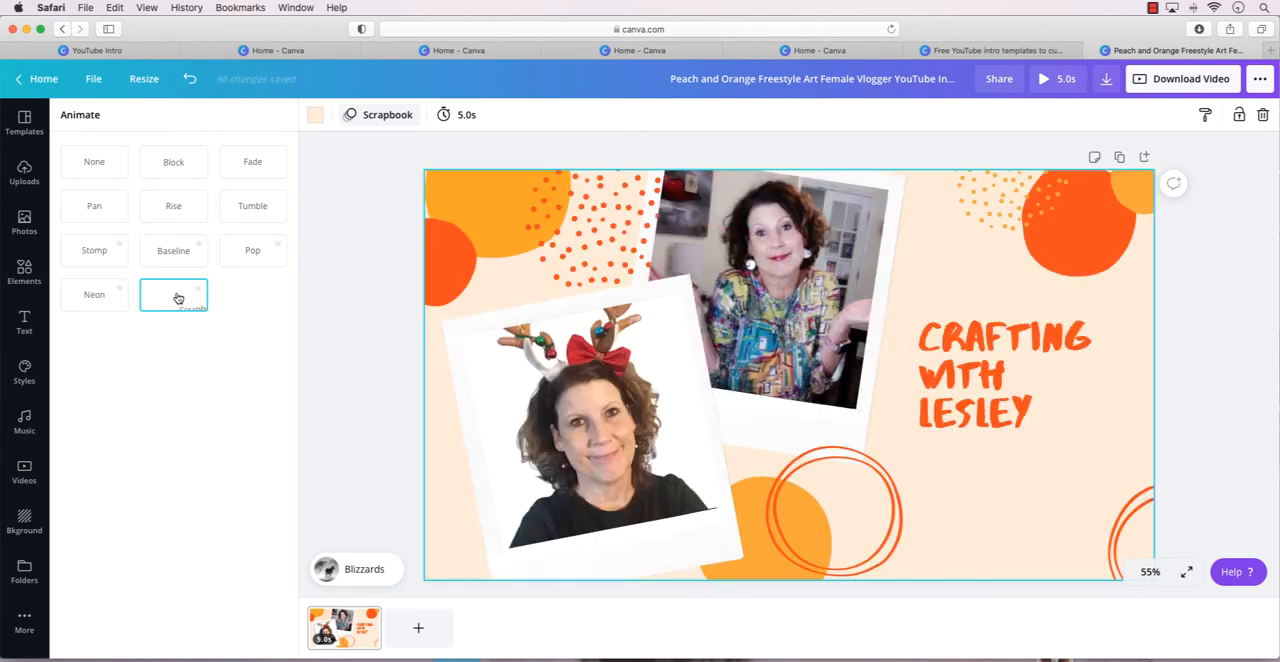
left_click(255, 212)
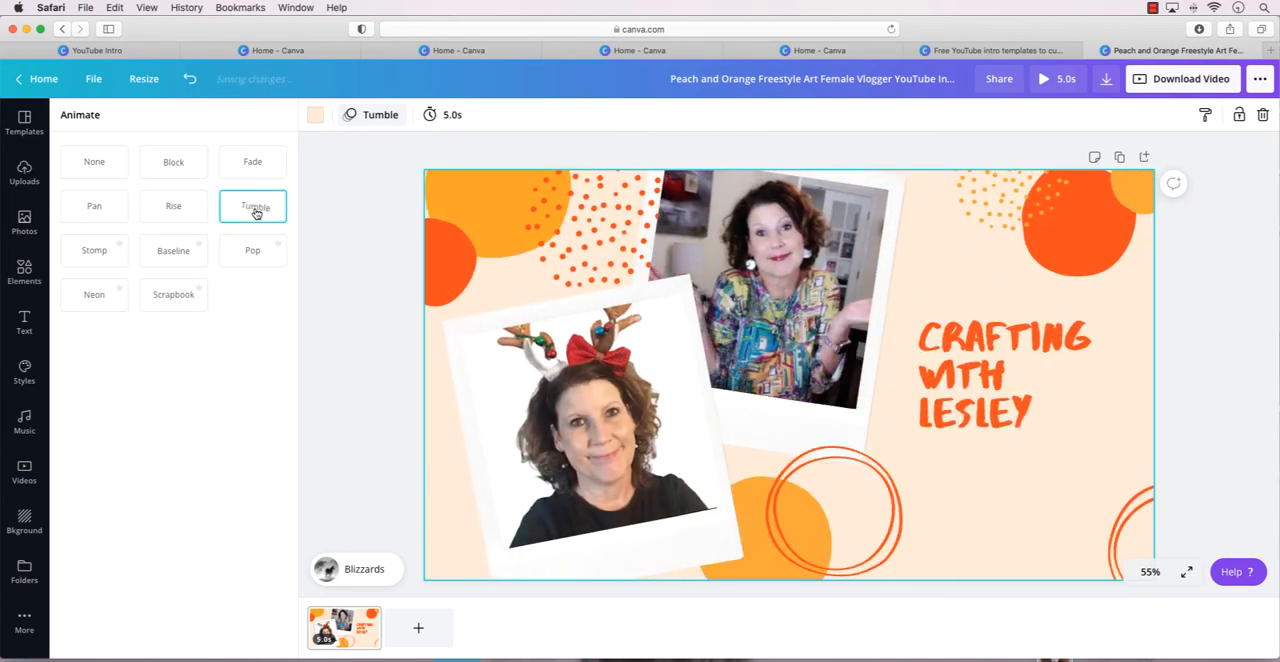
left_click(86, 296)
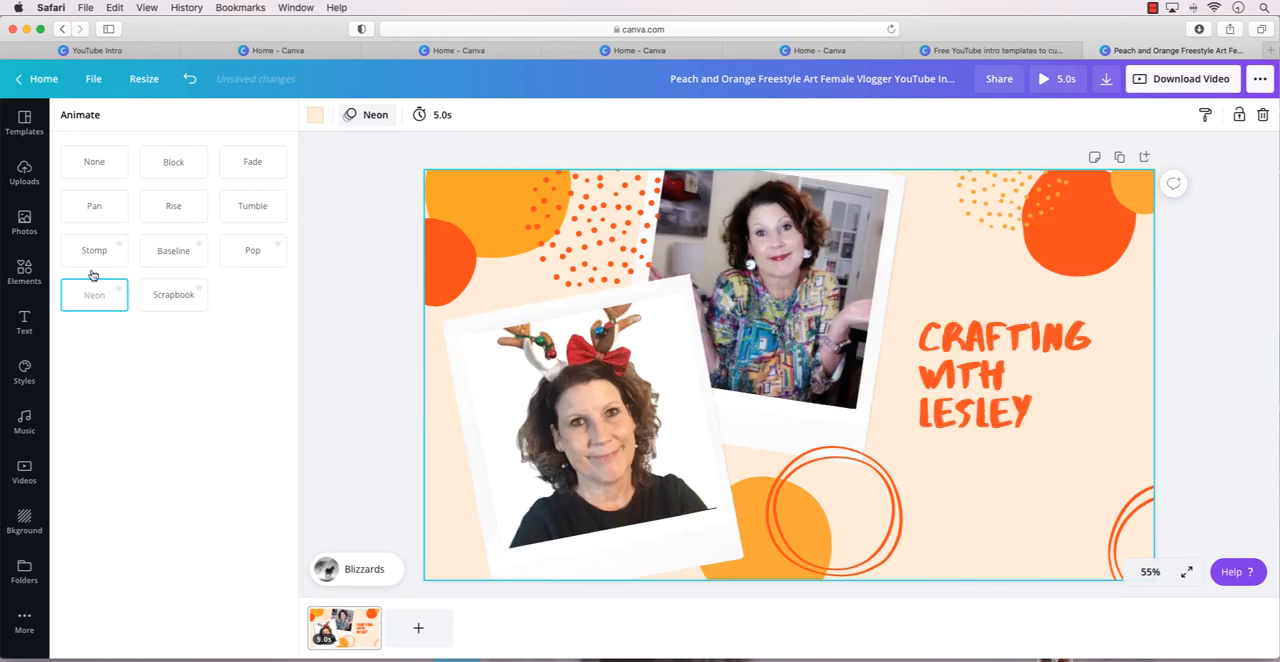
left_click(97, 256)
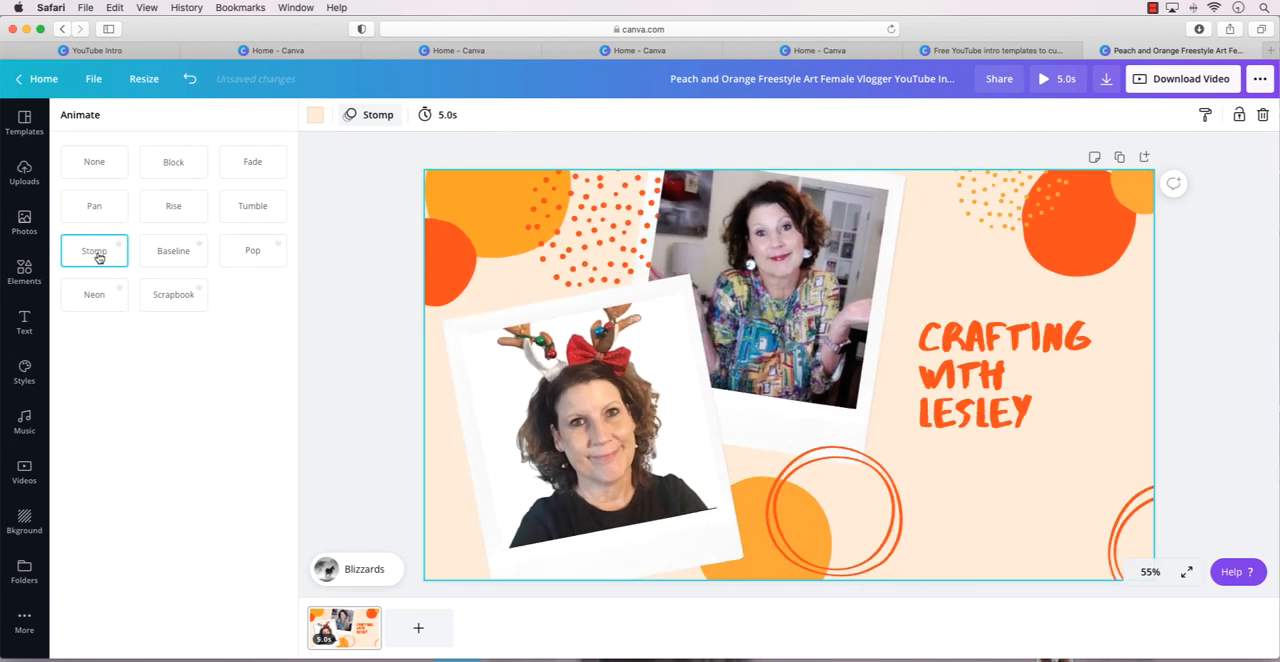
left_click(164, 299)
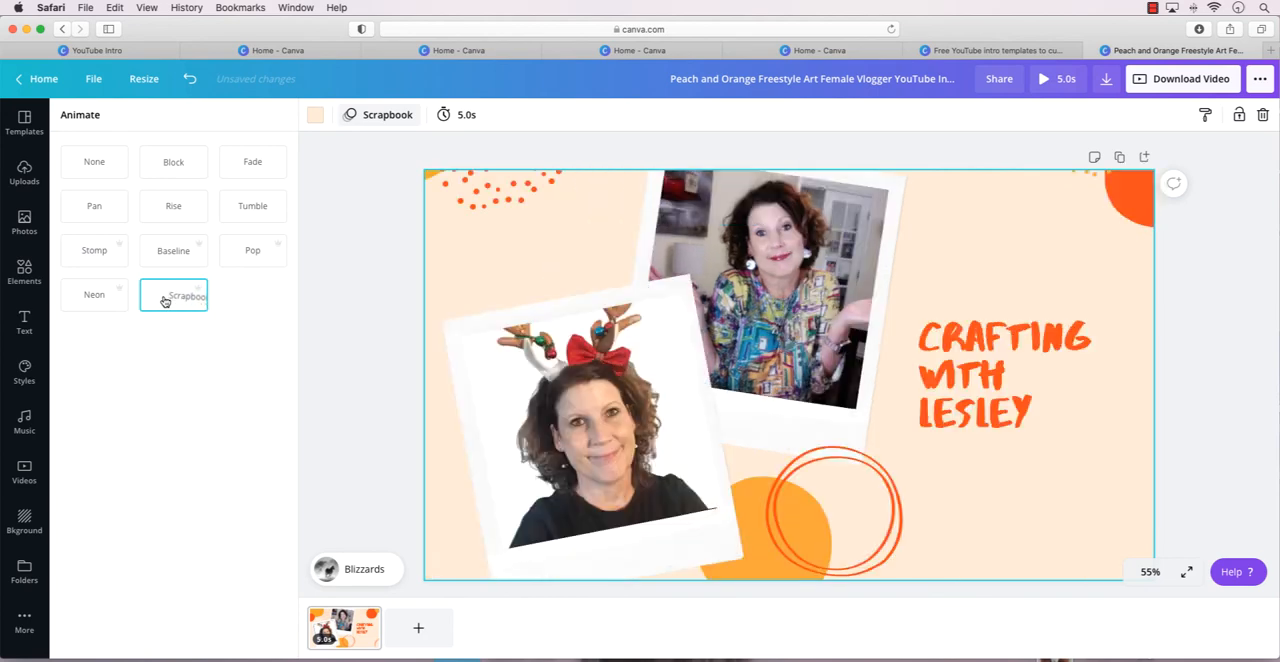
left_click(254, 217)
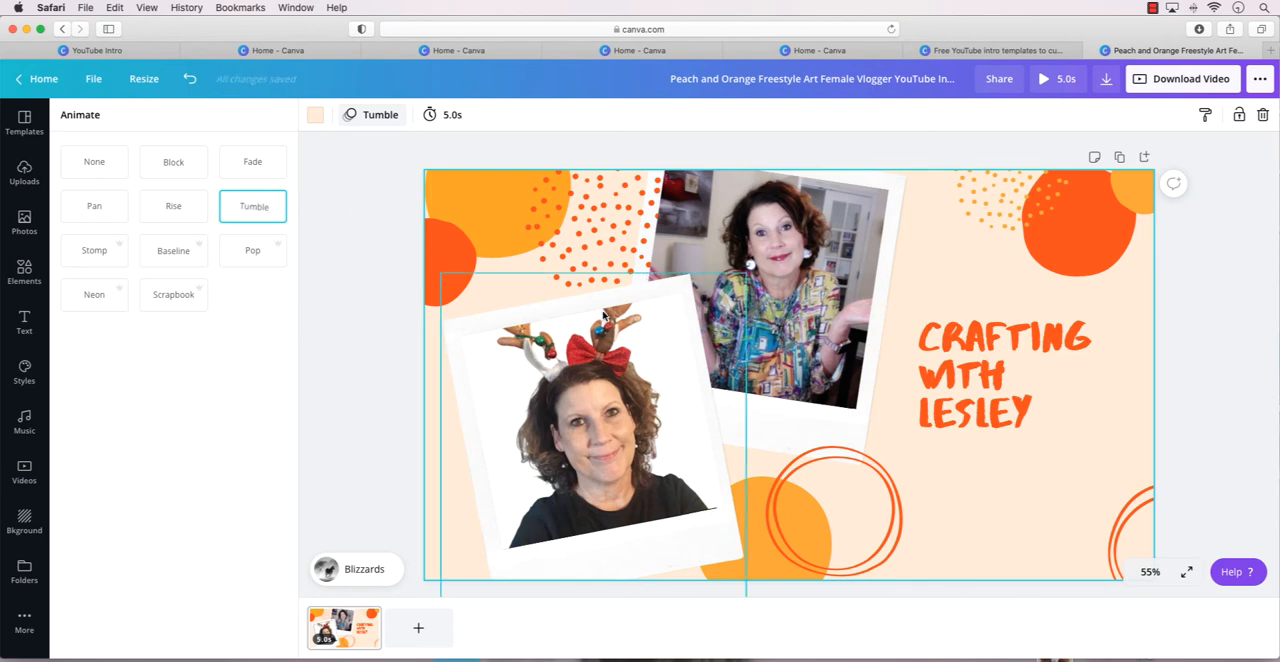
Play a short preview of the template's Blizzards soundtrack and pause it.
left_click(365, 571)
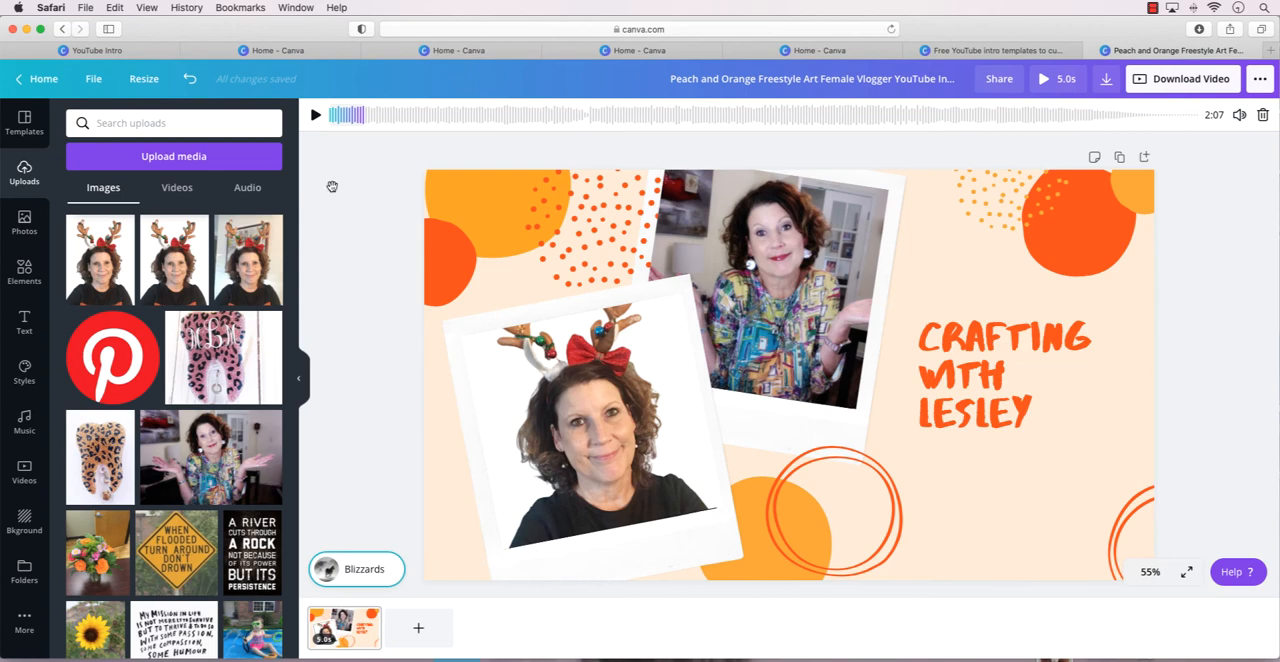
left_click(316, 115)
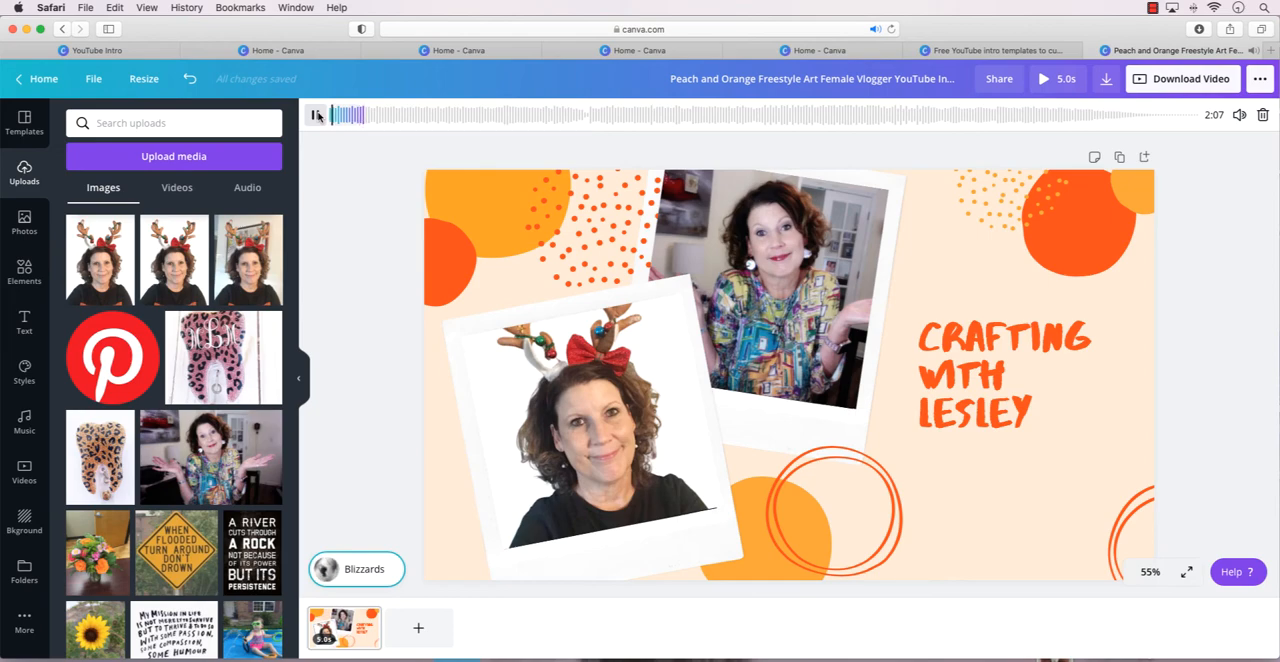
double_click(354, 568)
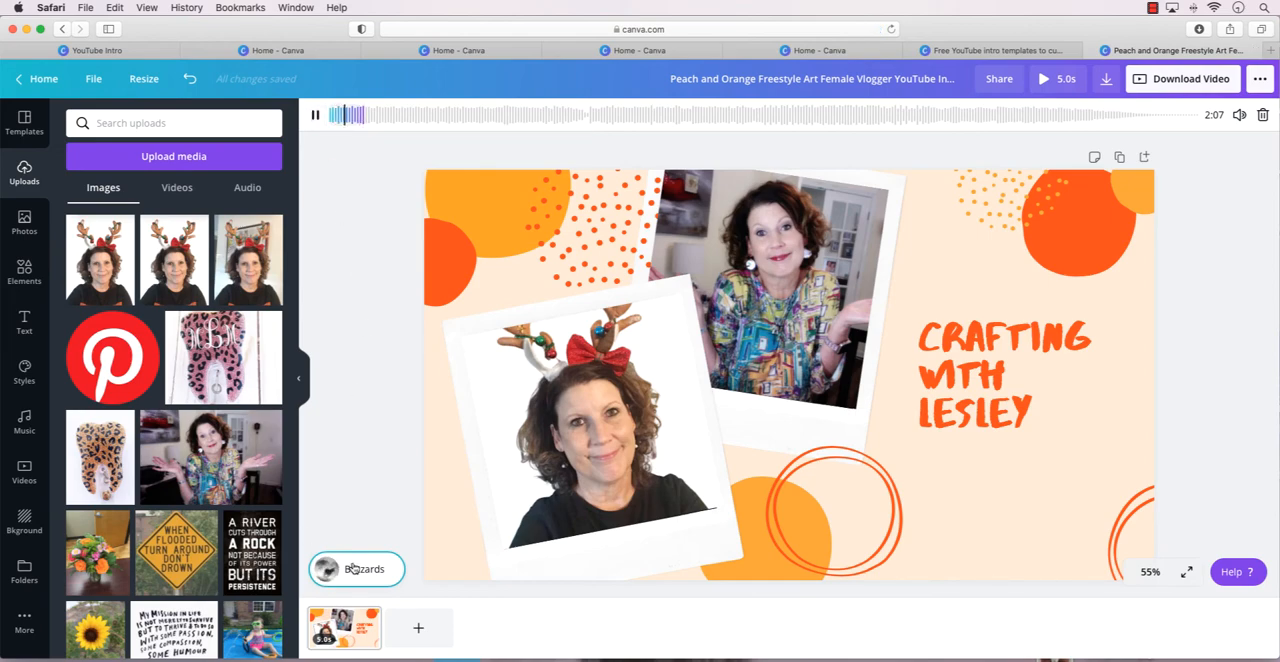
left_click(354, 568)
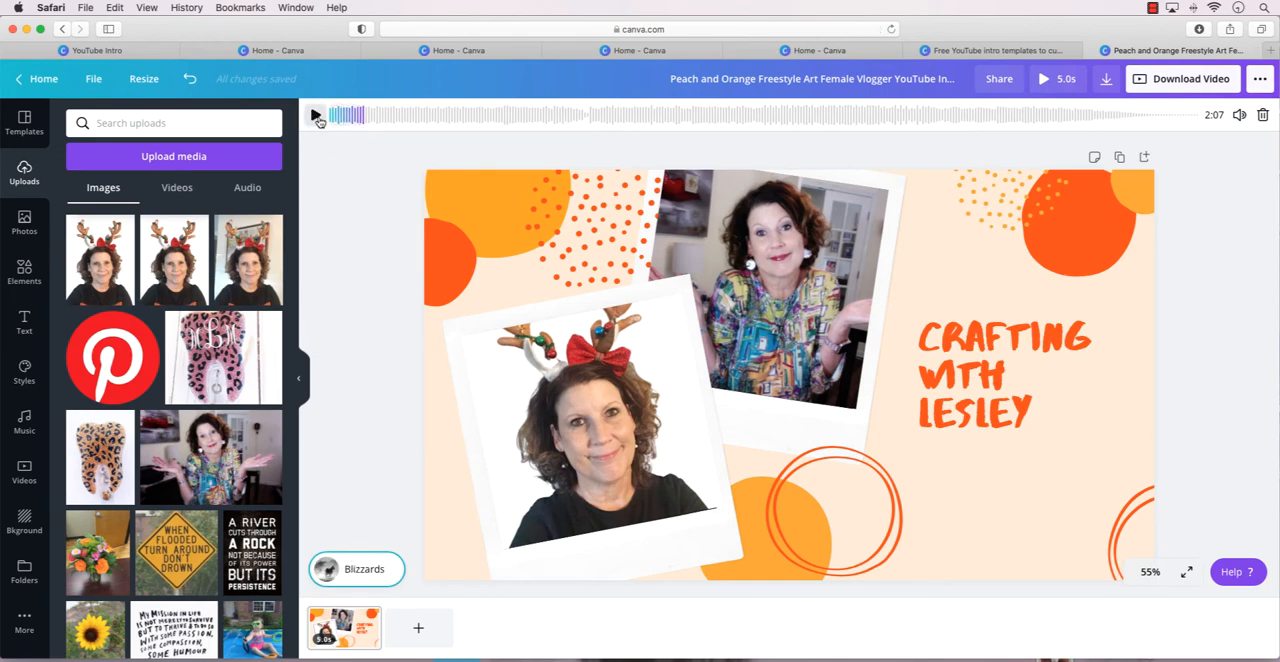
Browse the music library and try the recently used tracks Bird Flex and Hushed as the soundtrack.
left_click(24, 424)
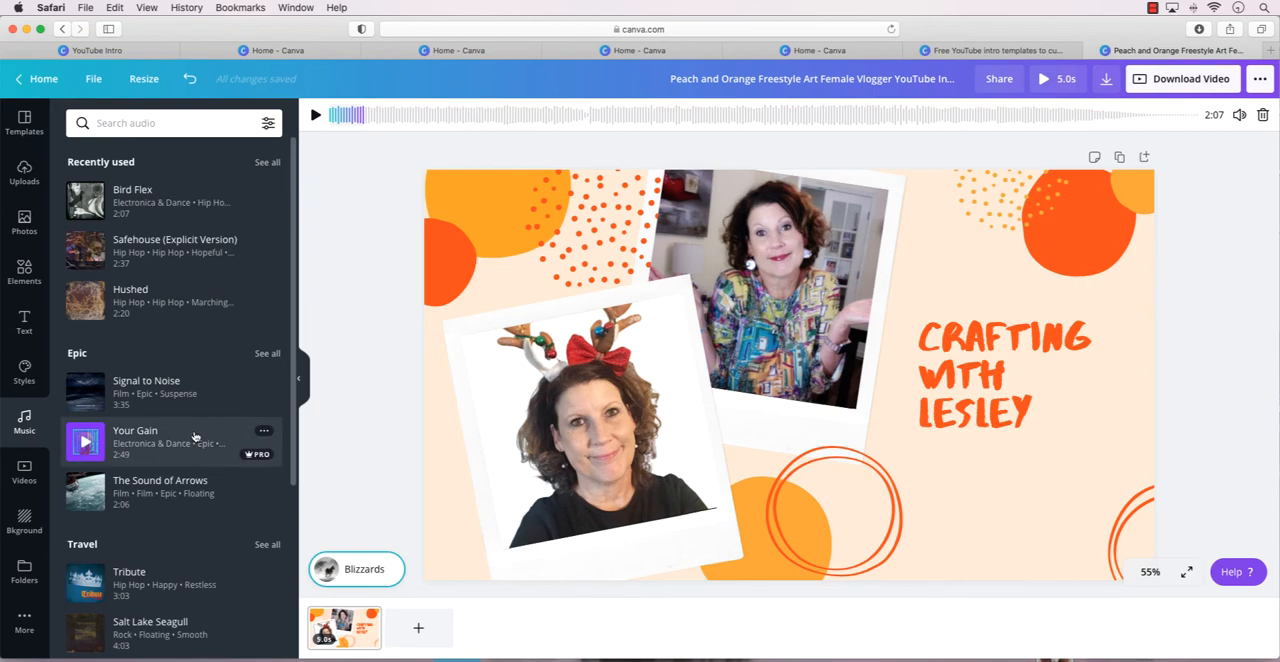
scroll(195, 436, "down", 3)
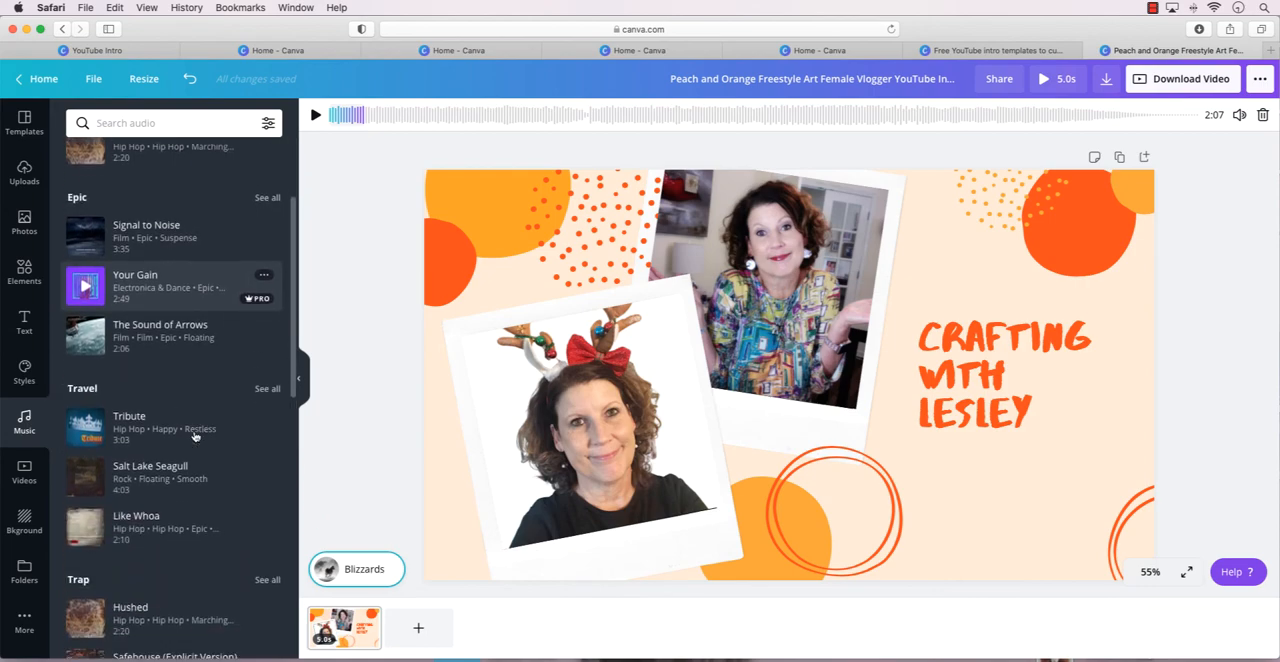
scroll(195, 436, "up", 3)
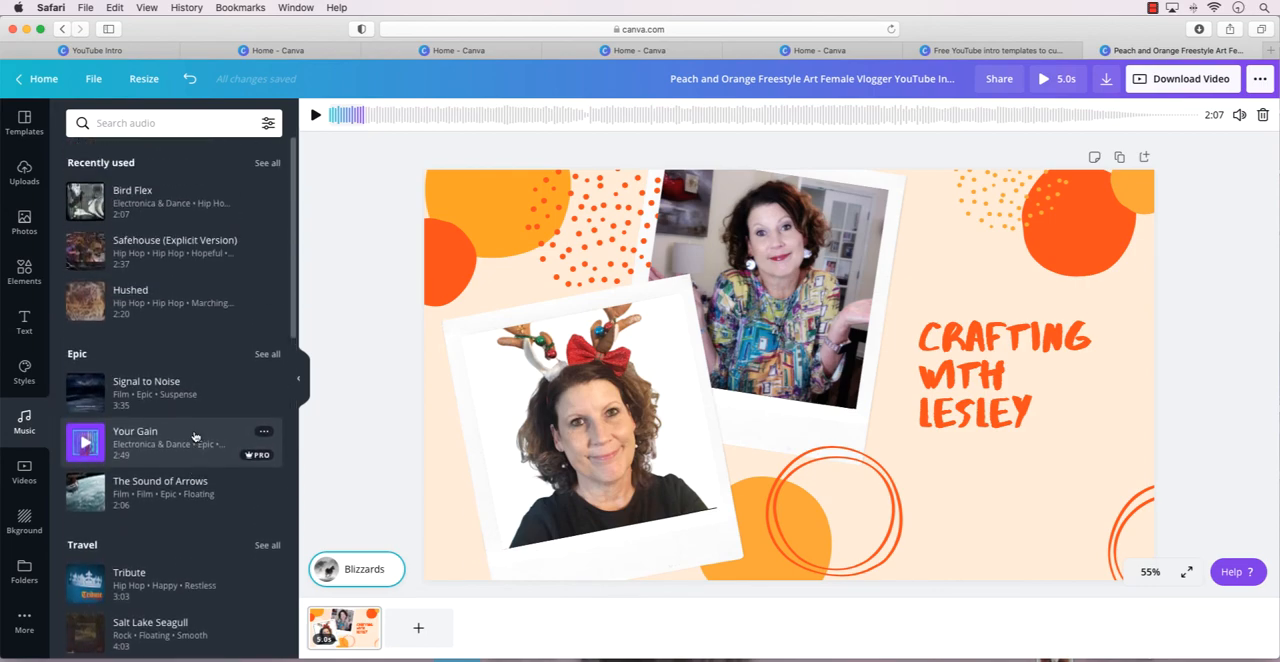
left_click(122, 210)
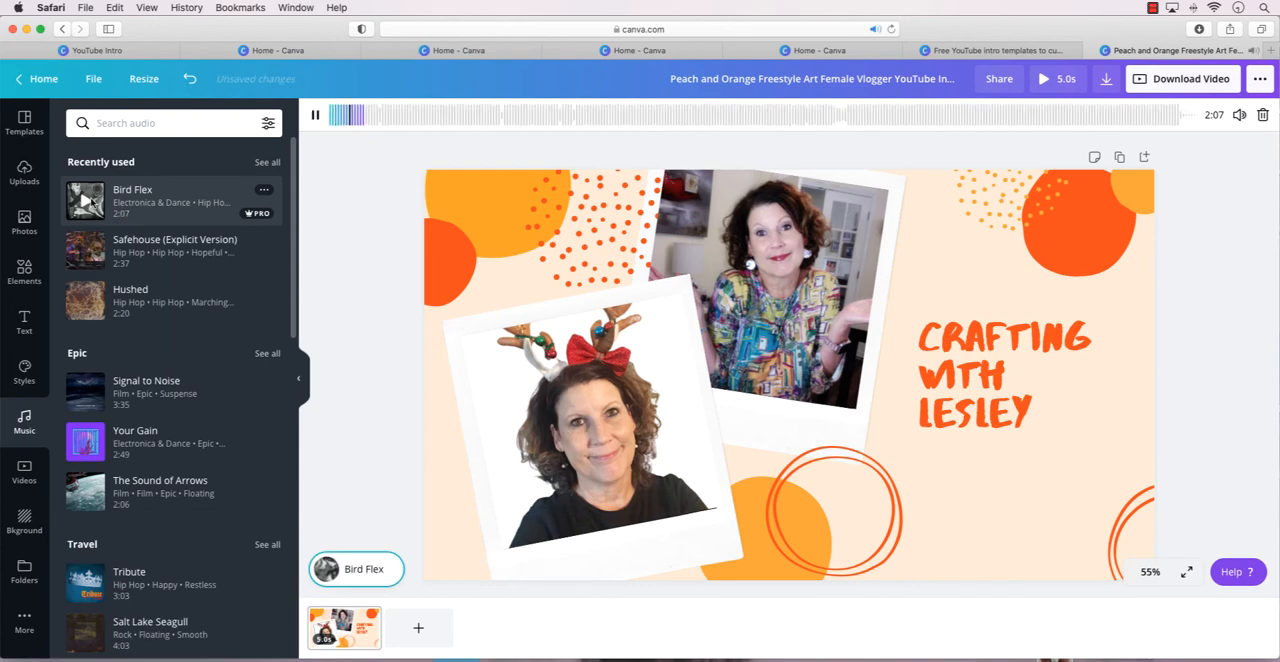
left_click(125, 290)
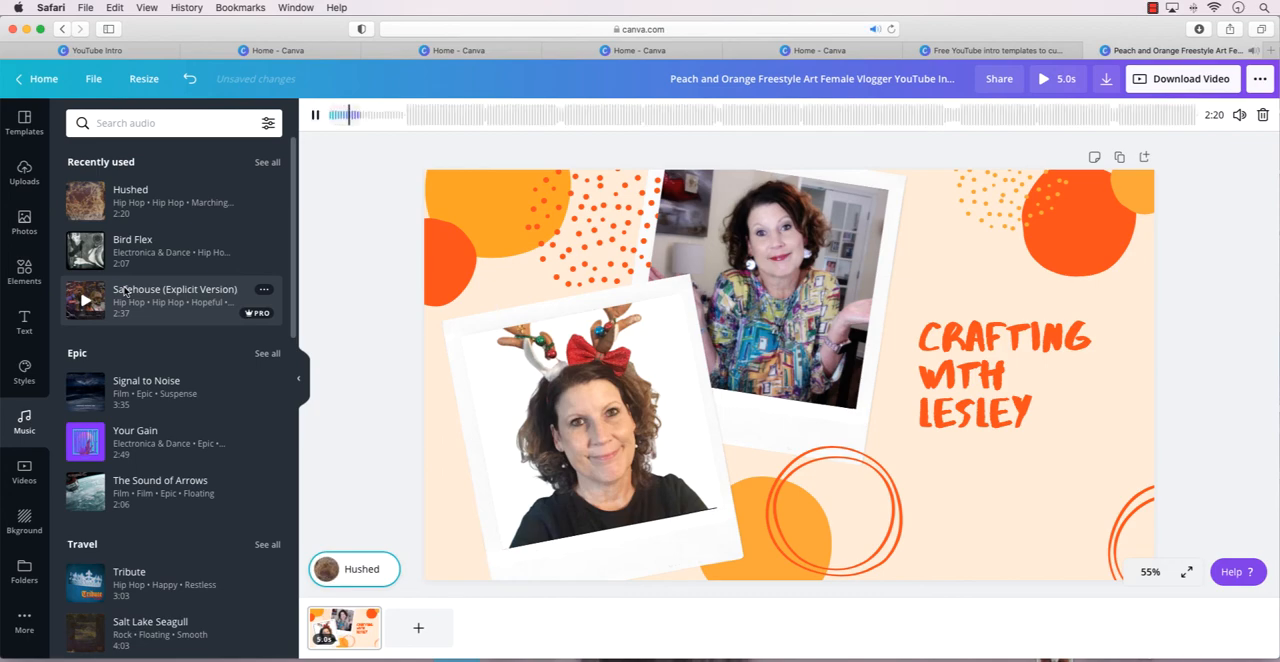
Show all recently used tracks and try Tribute and Like Whoa as the soundtrack.
scroll(135, 298, "down", 3)
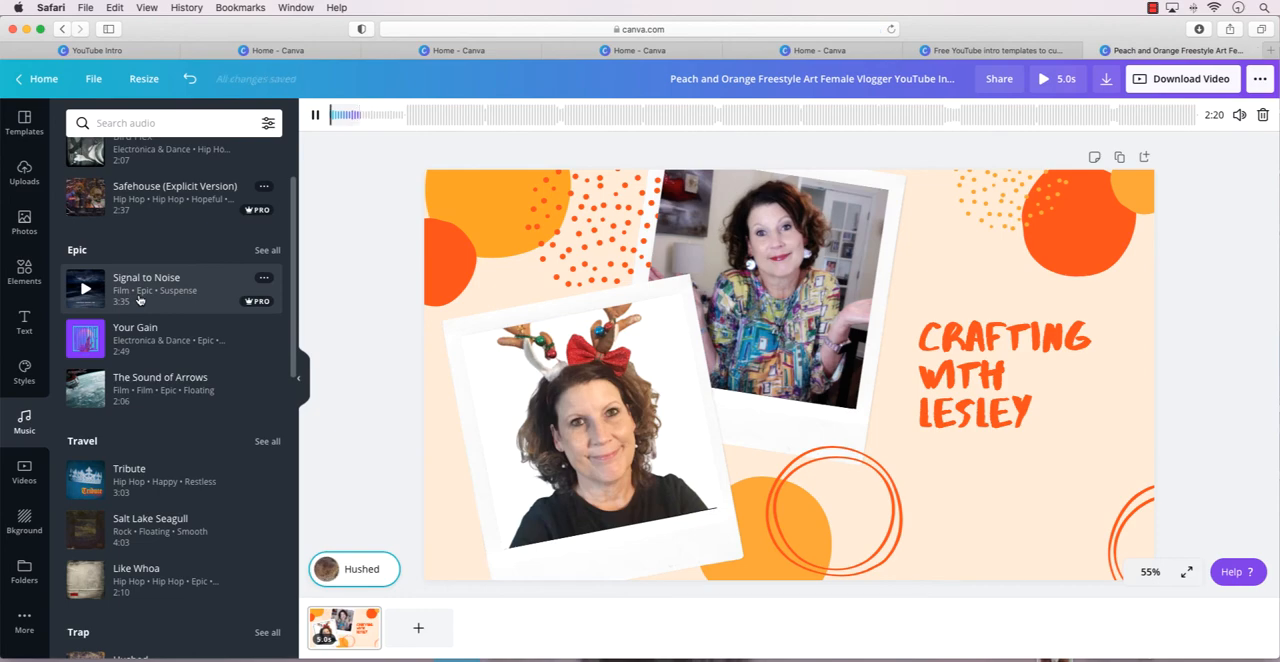
scroll(139, 299, "up", 3)
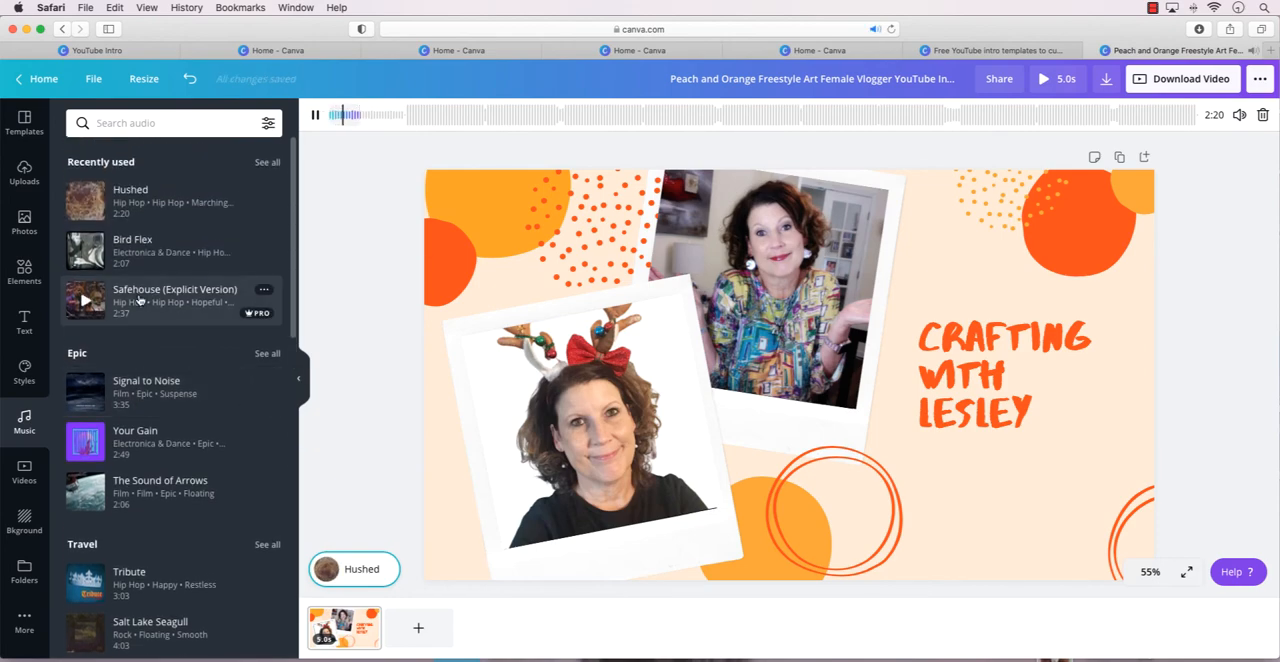
left_click(265, 163)
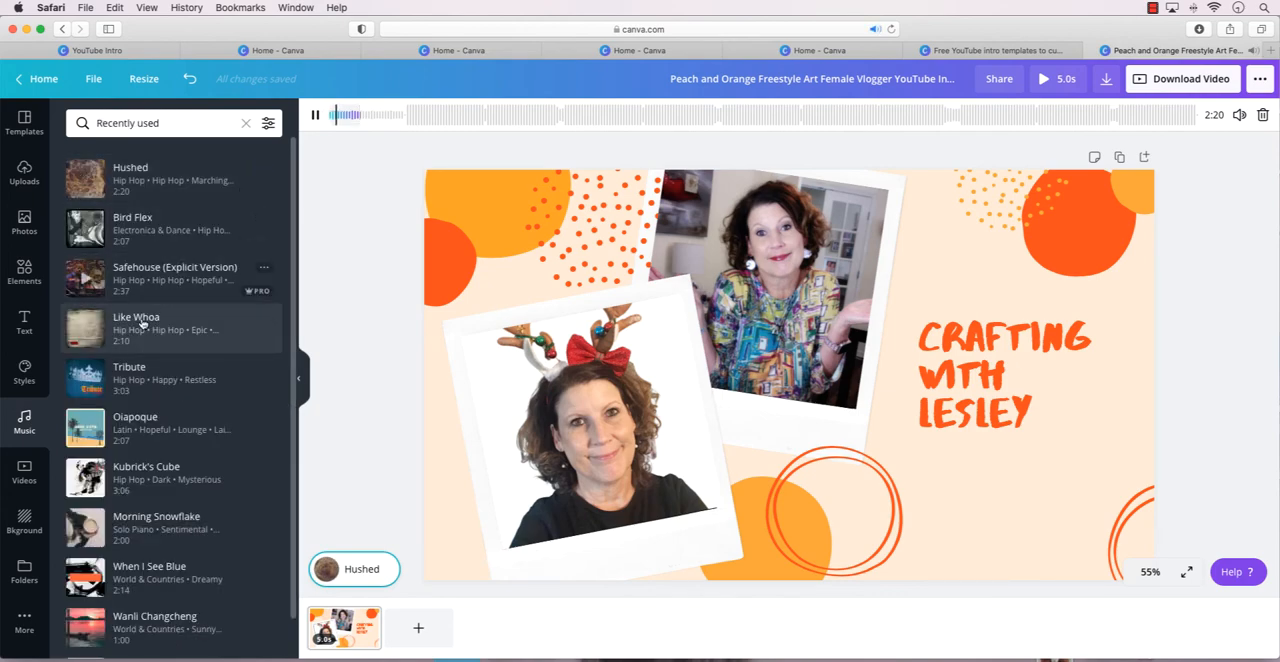
left_click(132, 373)
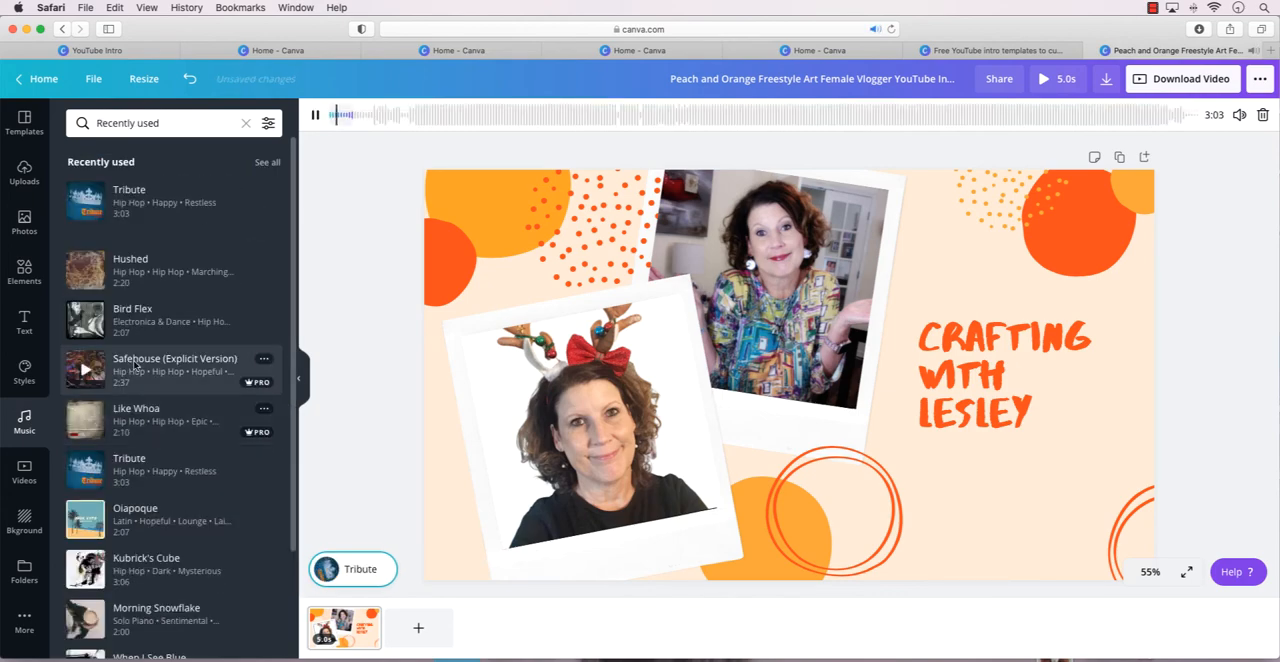
left_click(140, 412)
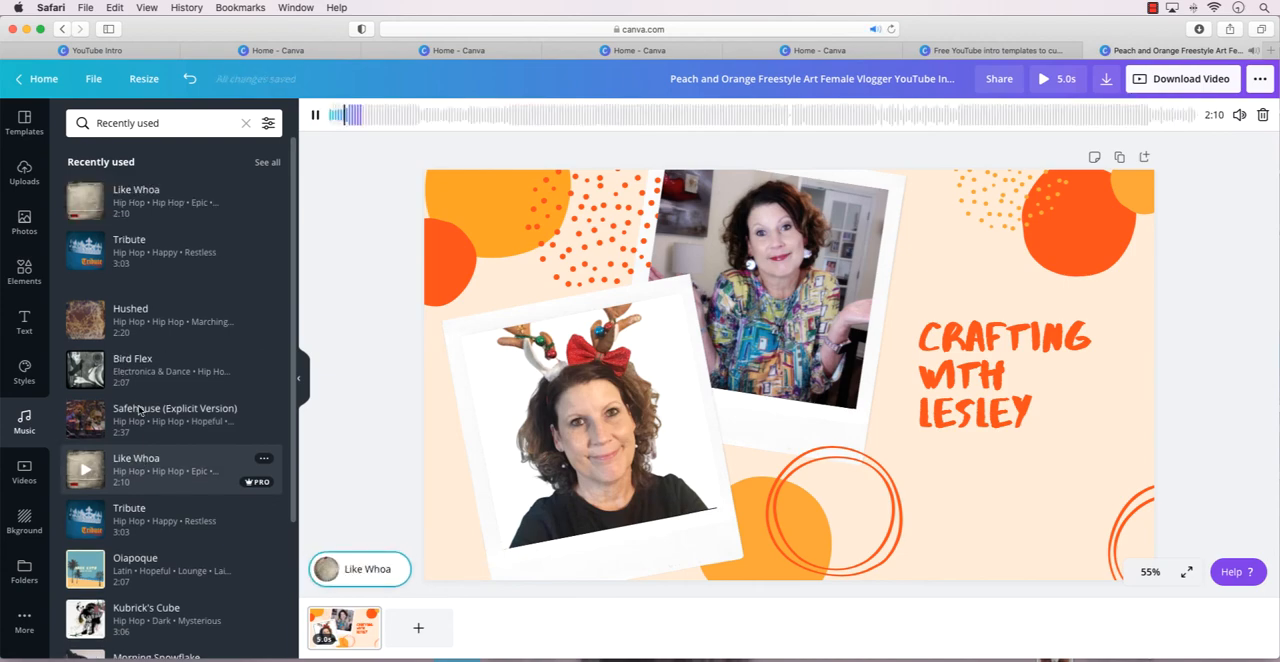
Try Morning Snowflake and When I See Blue from the recently used tracks as the soundtrack.
scroll(140, 410, "down", 3)
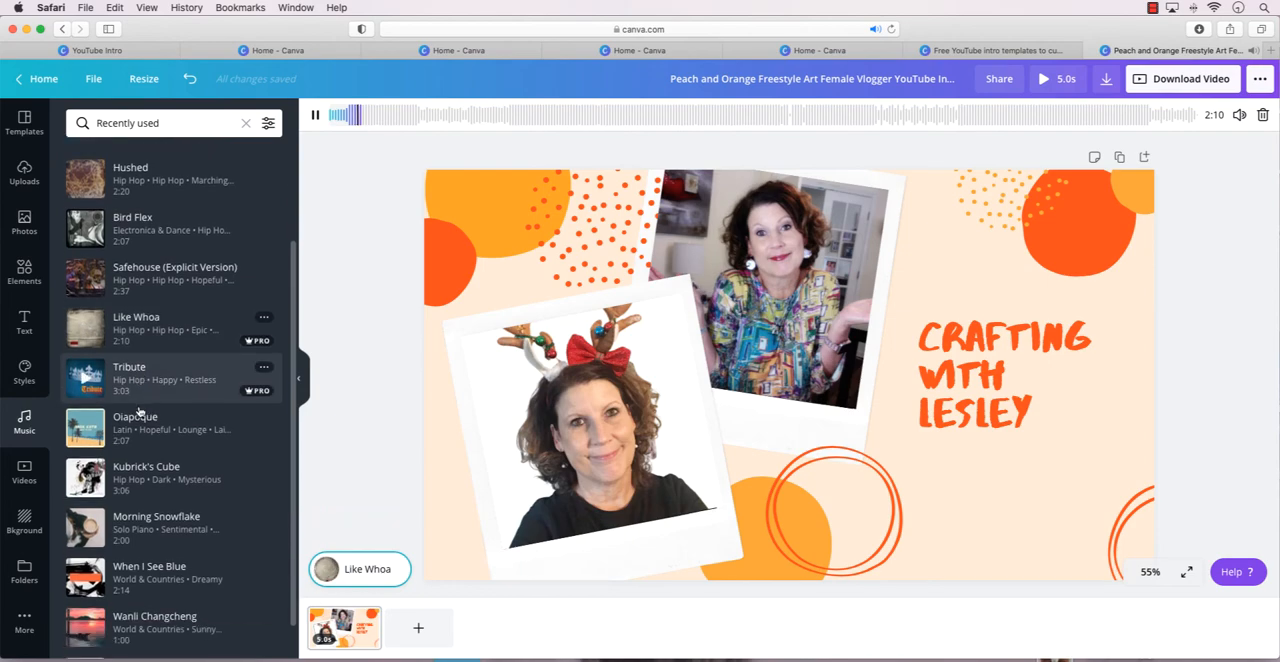
left_click(151, 518)
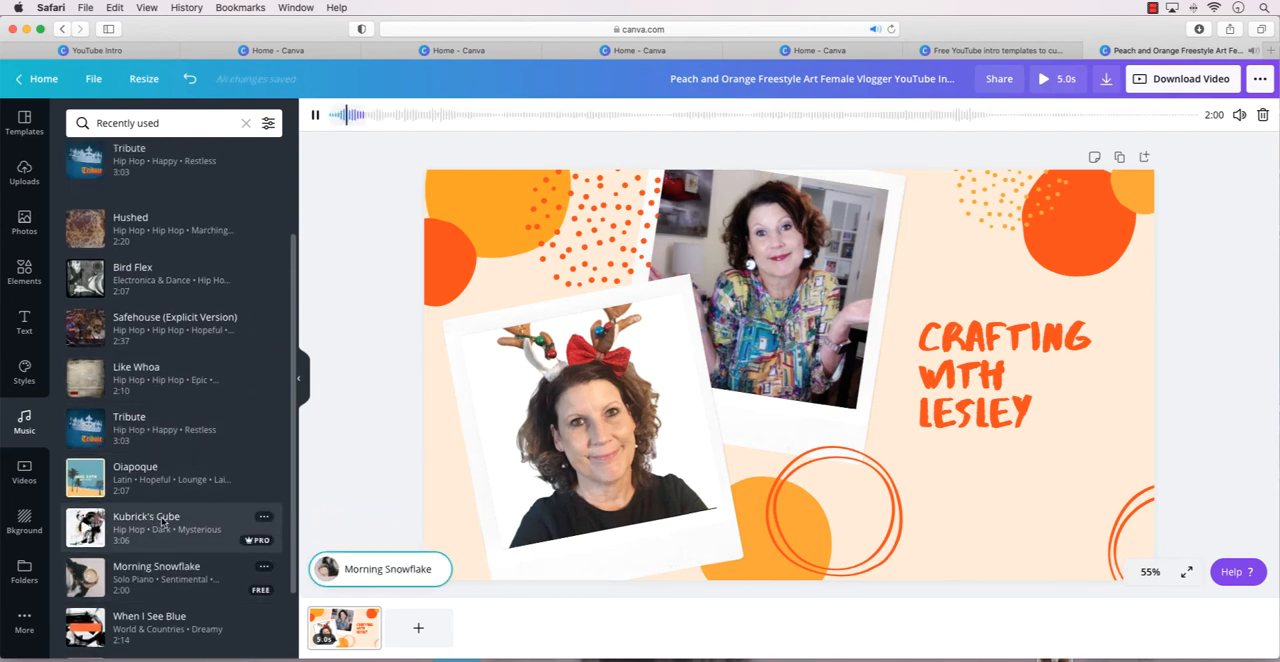
scroll(165, 524, "down", 3)
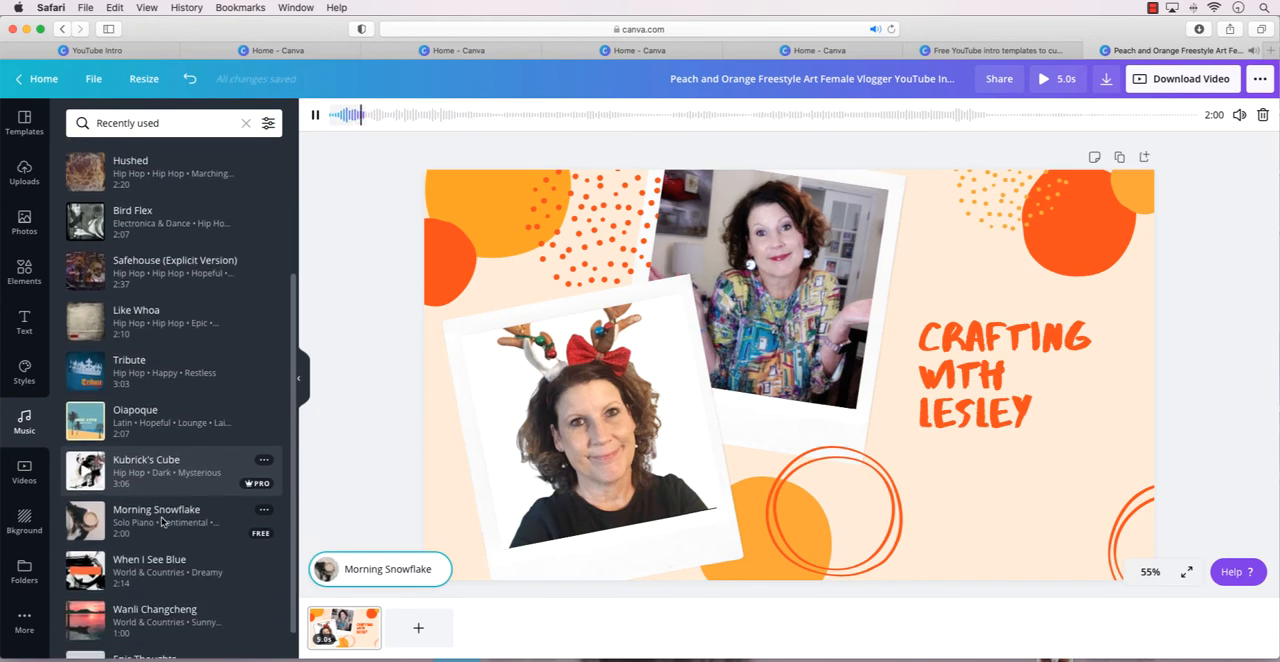
left_click(180, 528)
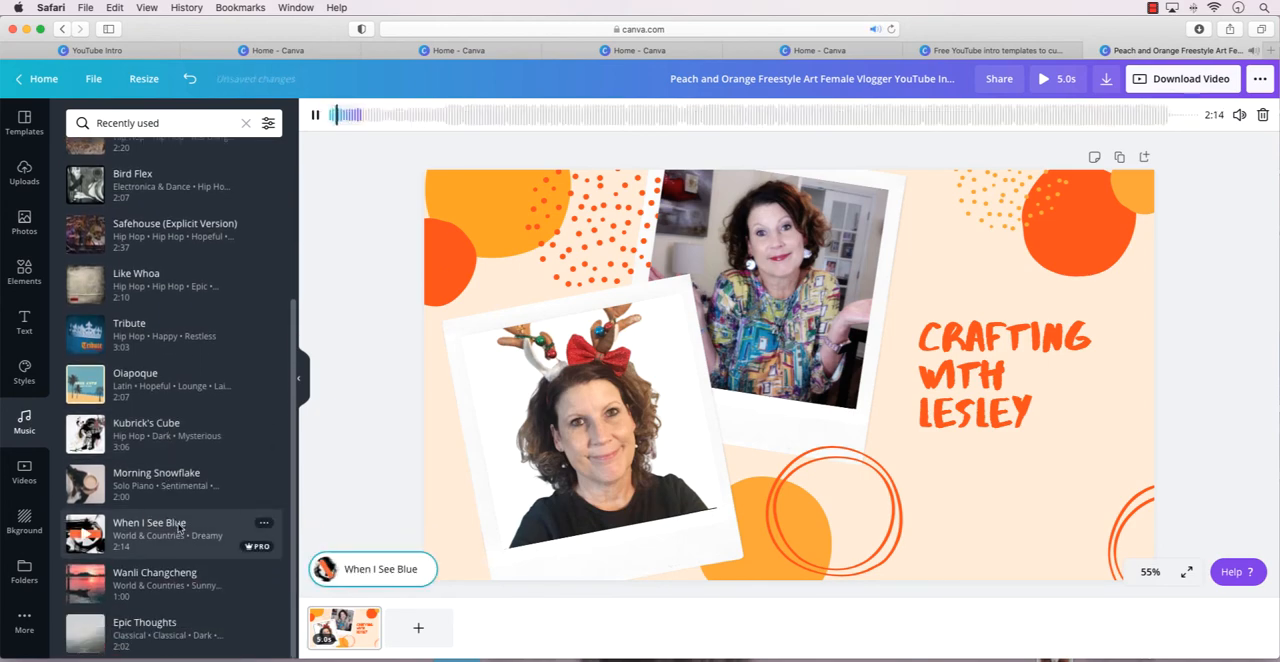
Return to the main music library and try The Sound of Arrows from the Epic category as the soundtrack.
scroll(180, 527, "up", 2)
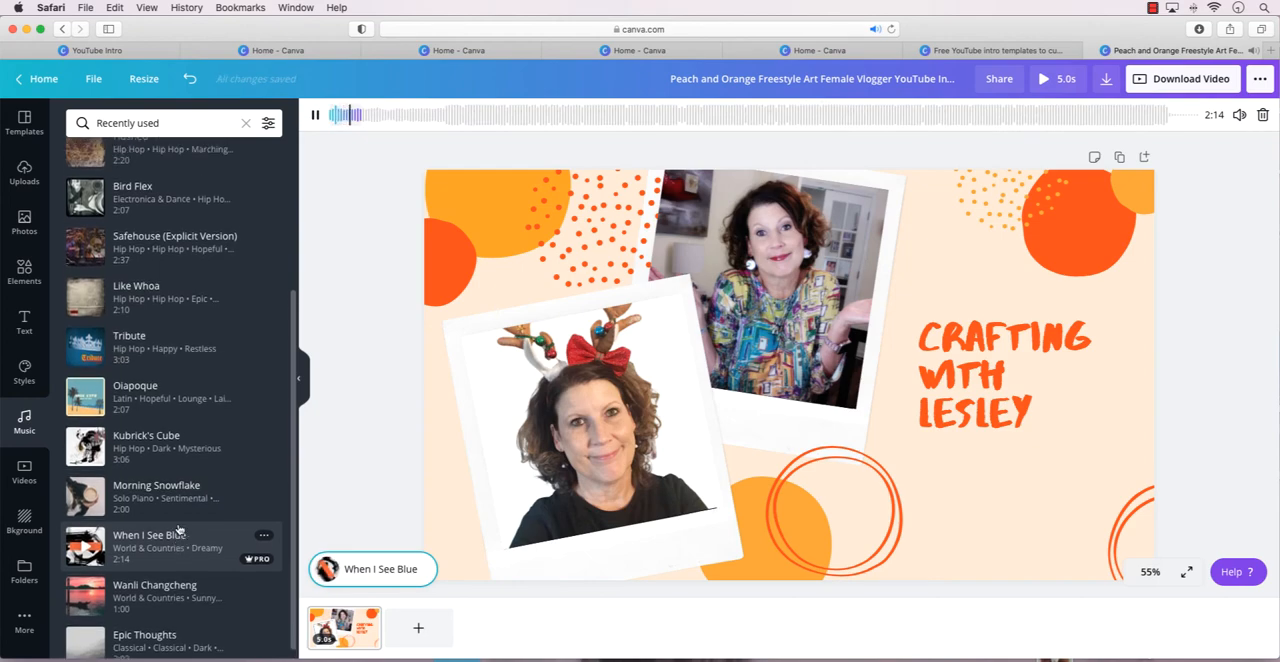
scroll(178, 524, "up", 5)
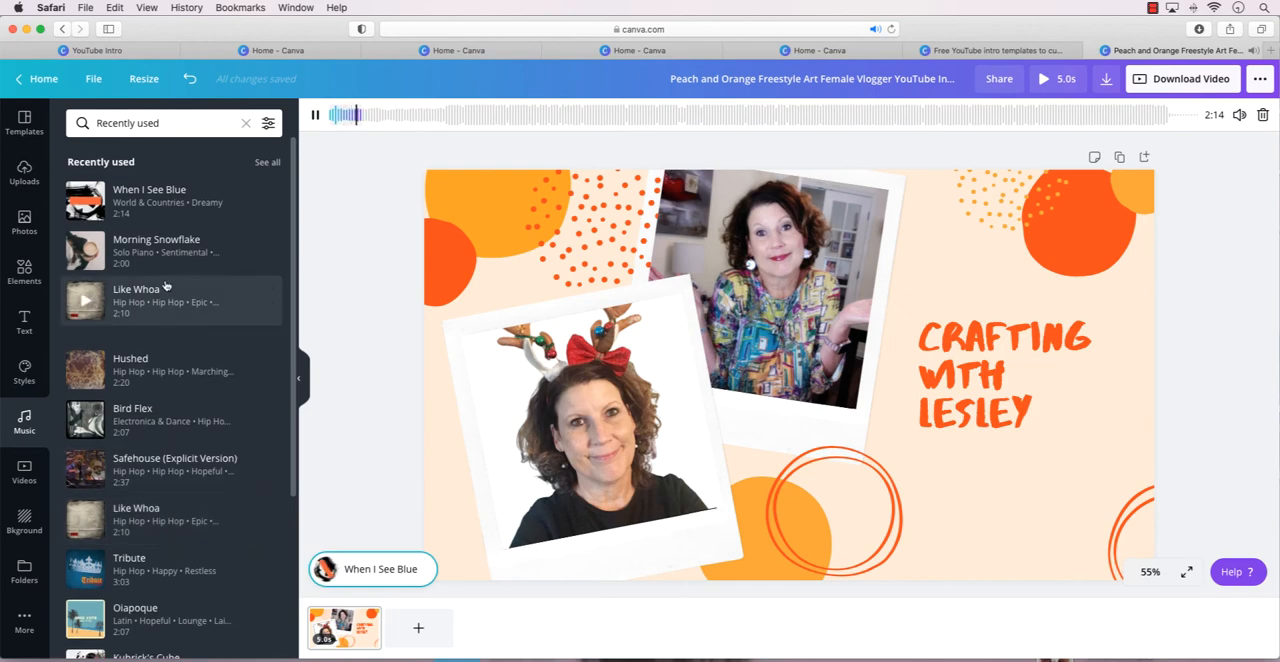
left_click(27, 420)
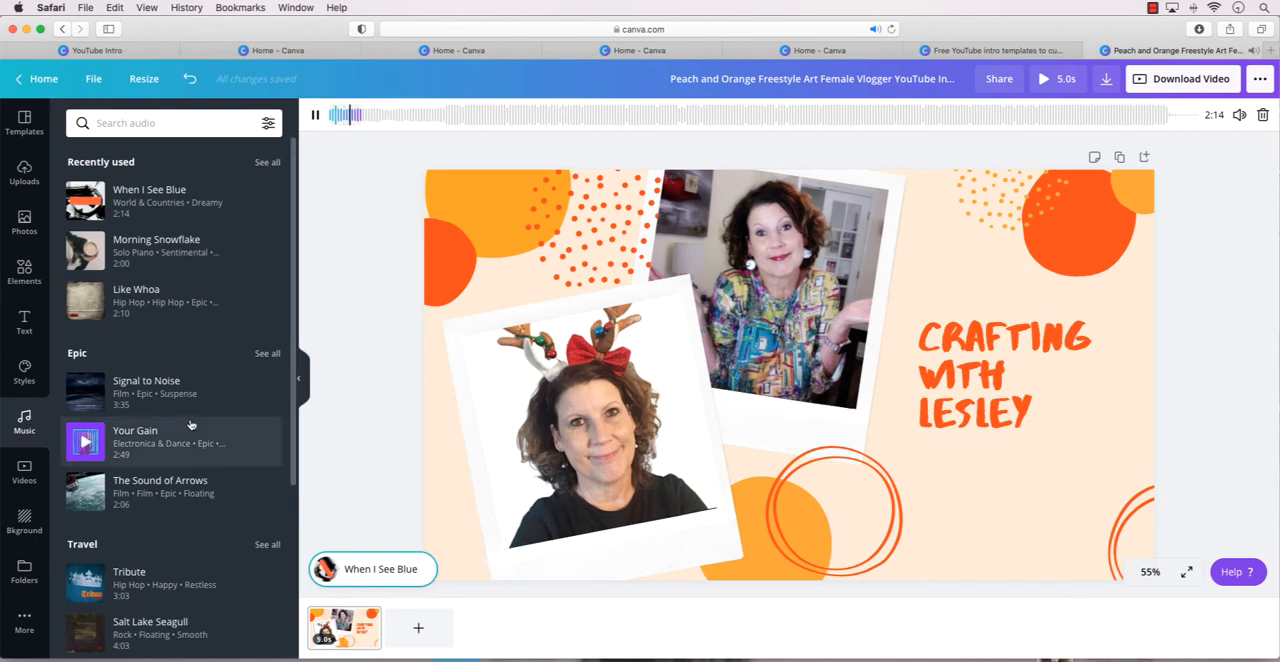
left_click(142, 484)
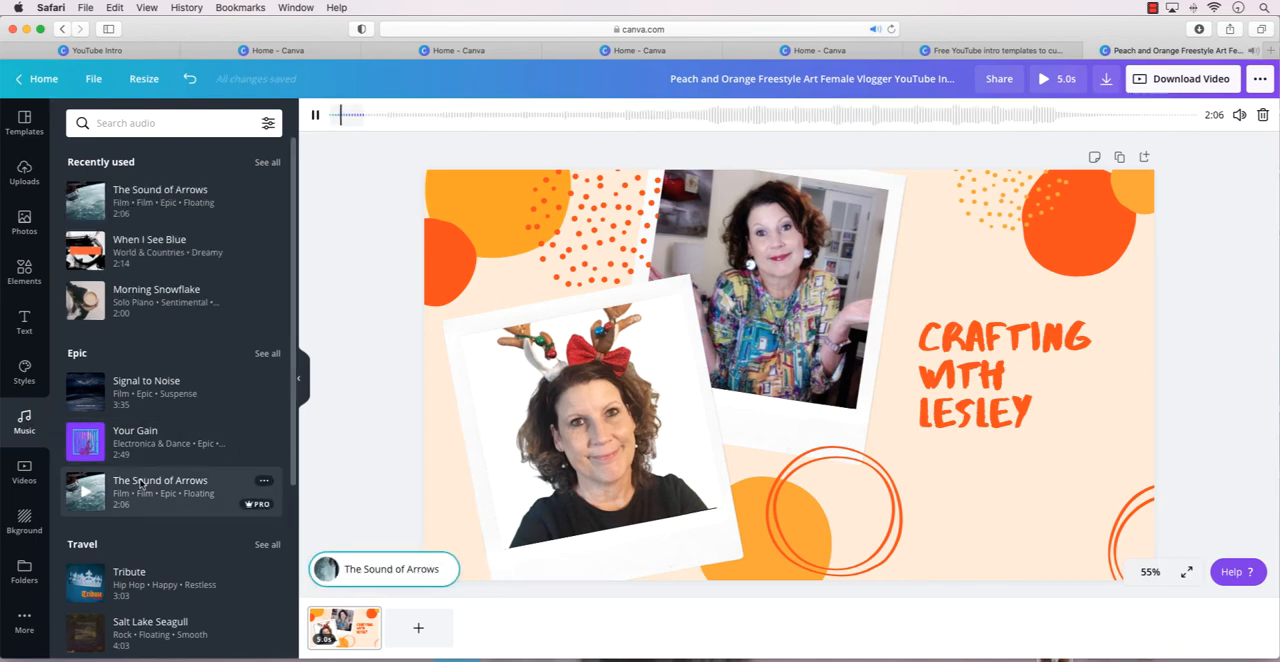
Try out tracks from a "happy" music search, including Happy Days, and set Happy Thoughts as the soundtrack.
scroll(140, 484, "down", 2)
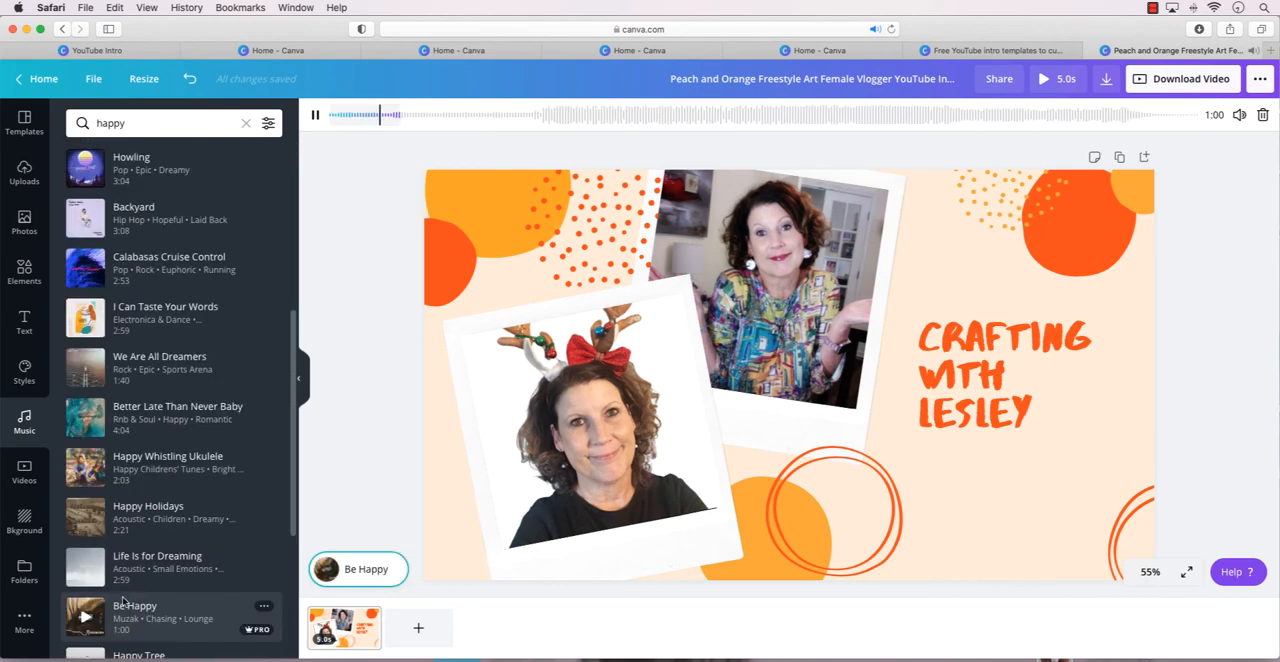
scroll(140, 590, "down", 4)
left_click(150, 556)
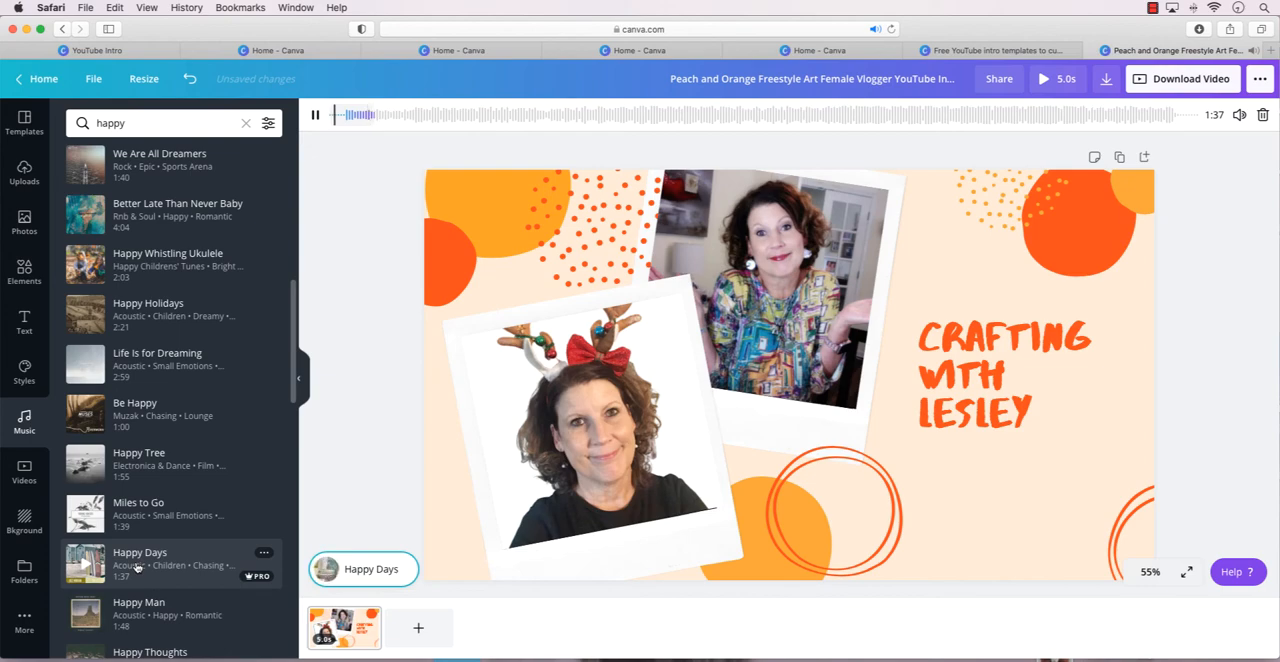
scroll(137, 567, "down", 2)
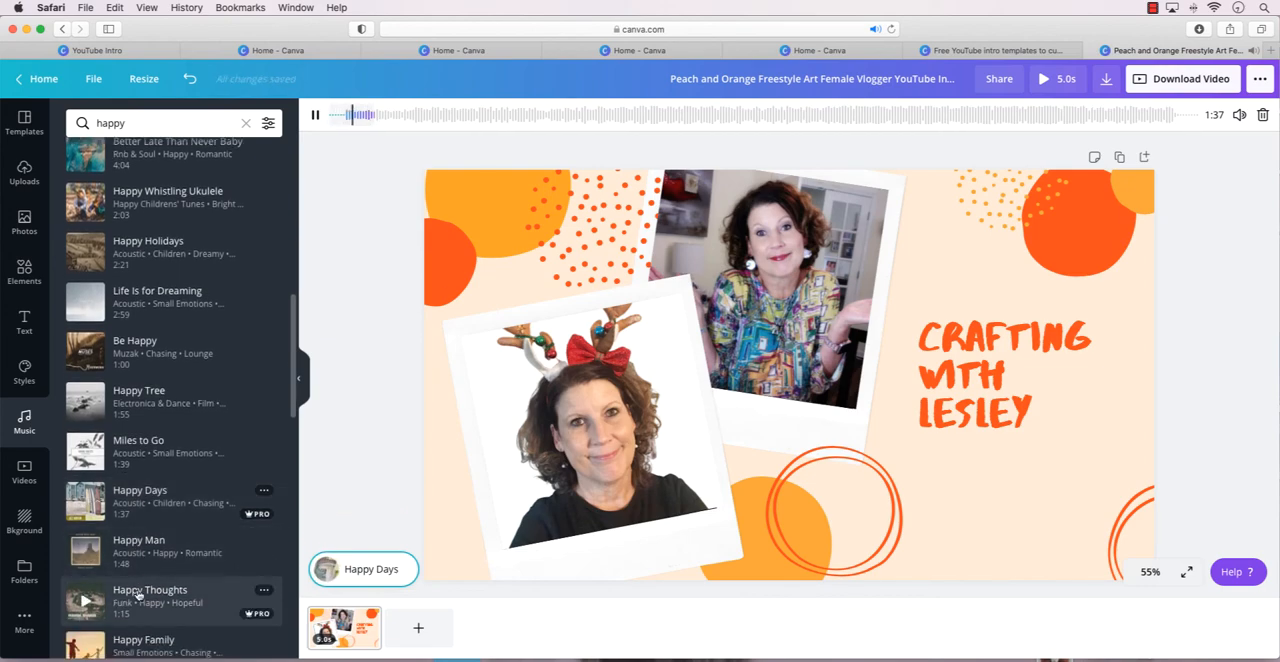
left_click(139, 593)
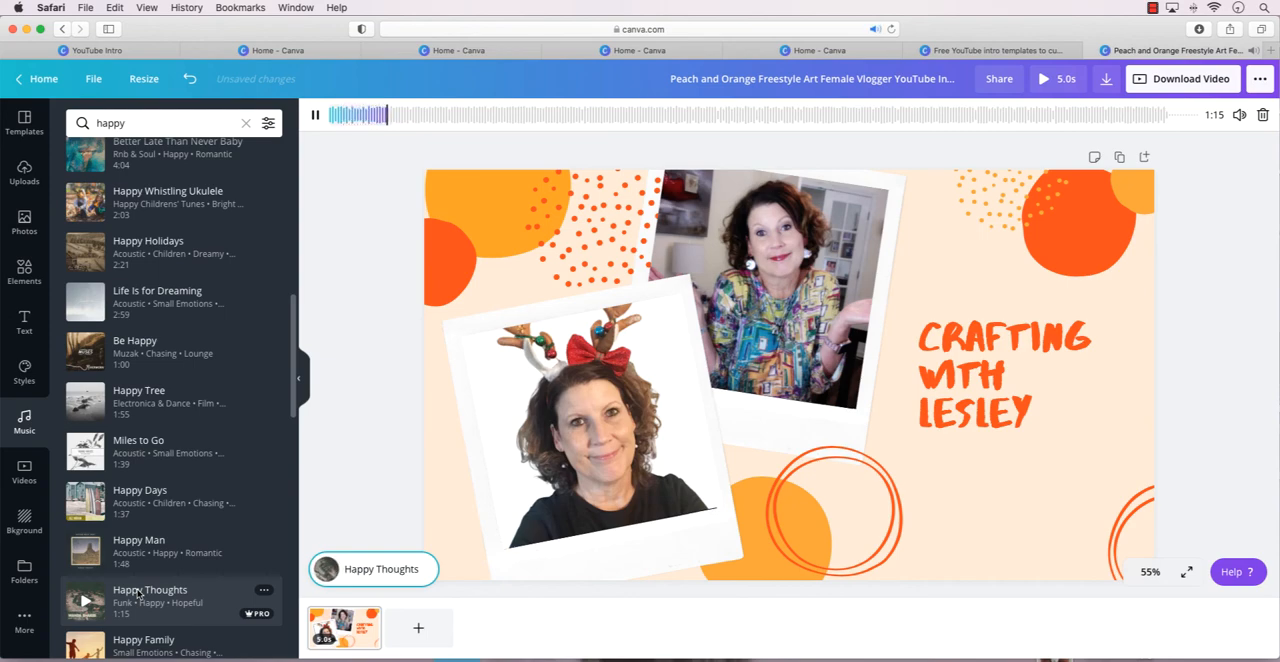
Try Snap Happy from the "happy" music results, replace it with Summertime Forgets as the soundtrack, and preview the intro.
scroll(139, 593, "down", 5)
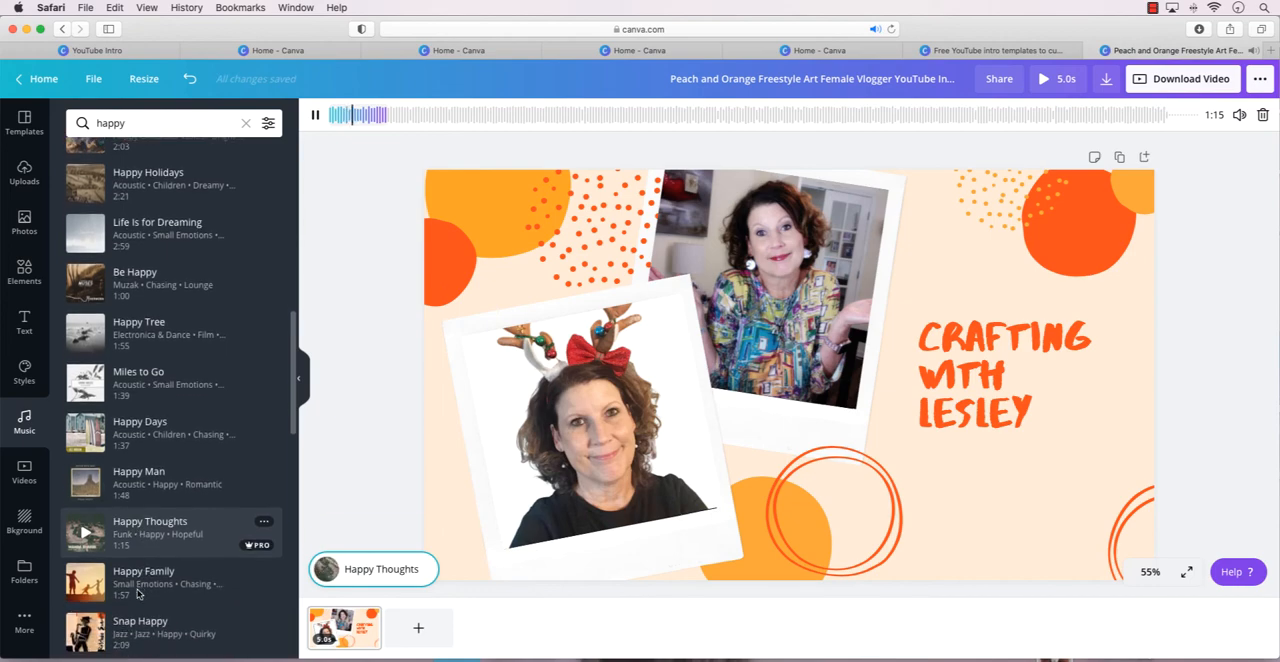
left_click(133, 586)
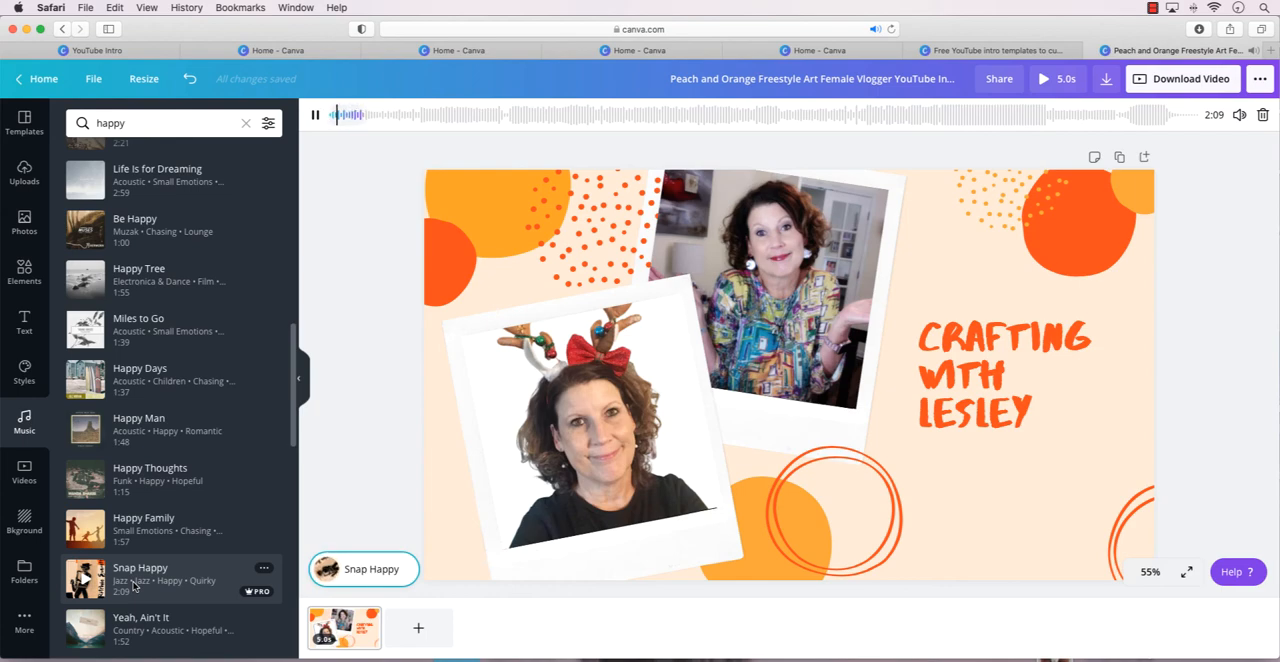
scroll(150, 592, "down", 3)
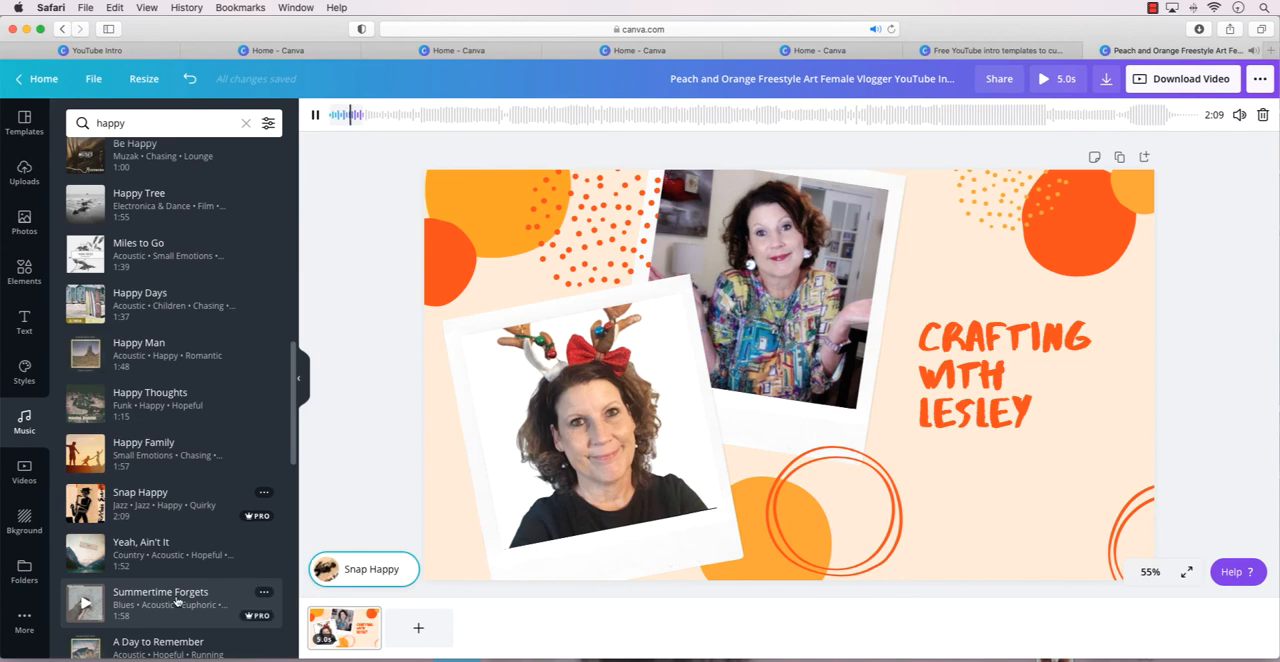
left_click(176, 598)
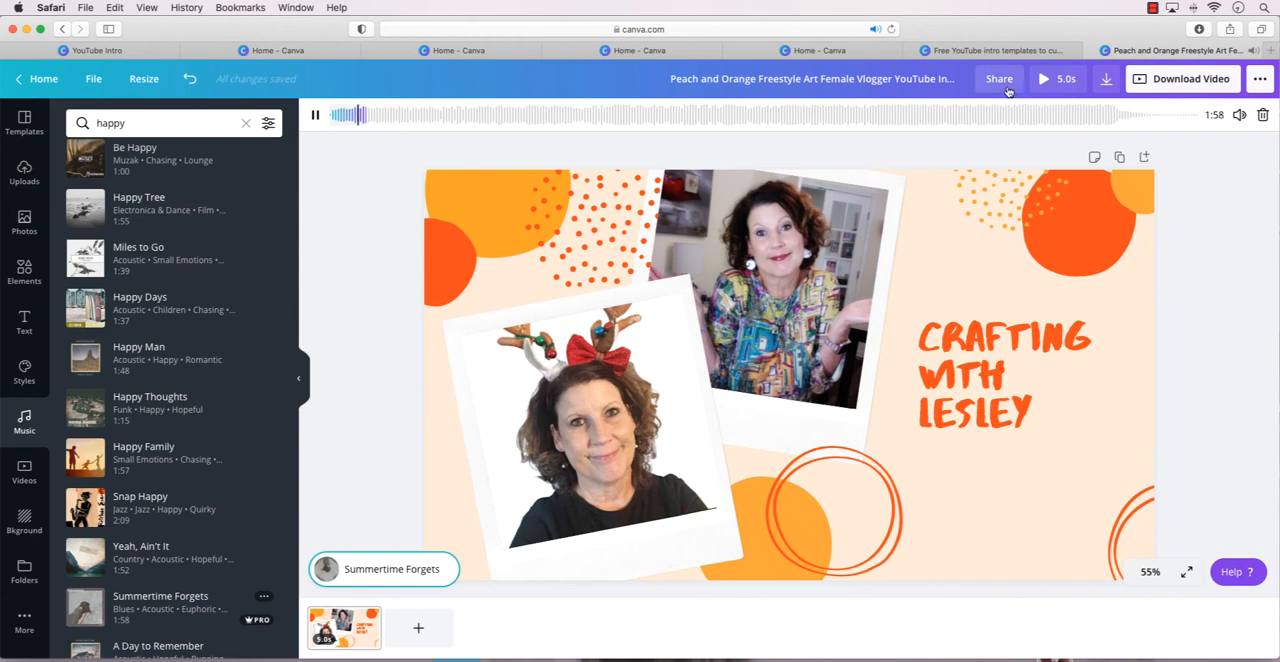
left_click(315, 118)
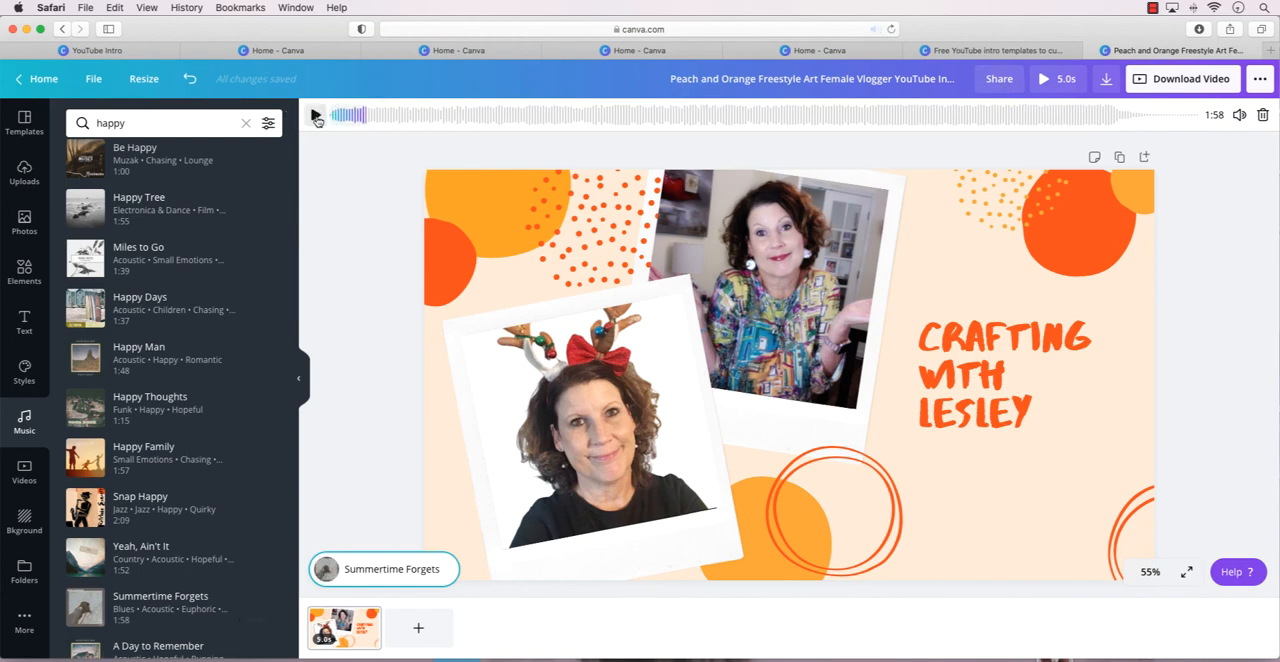
left_click(1043, 80)
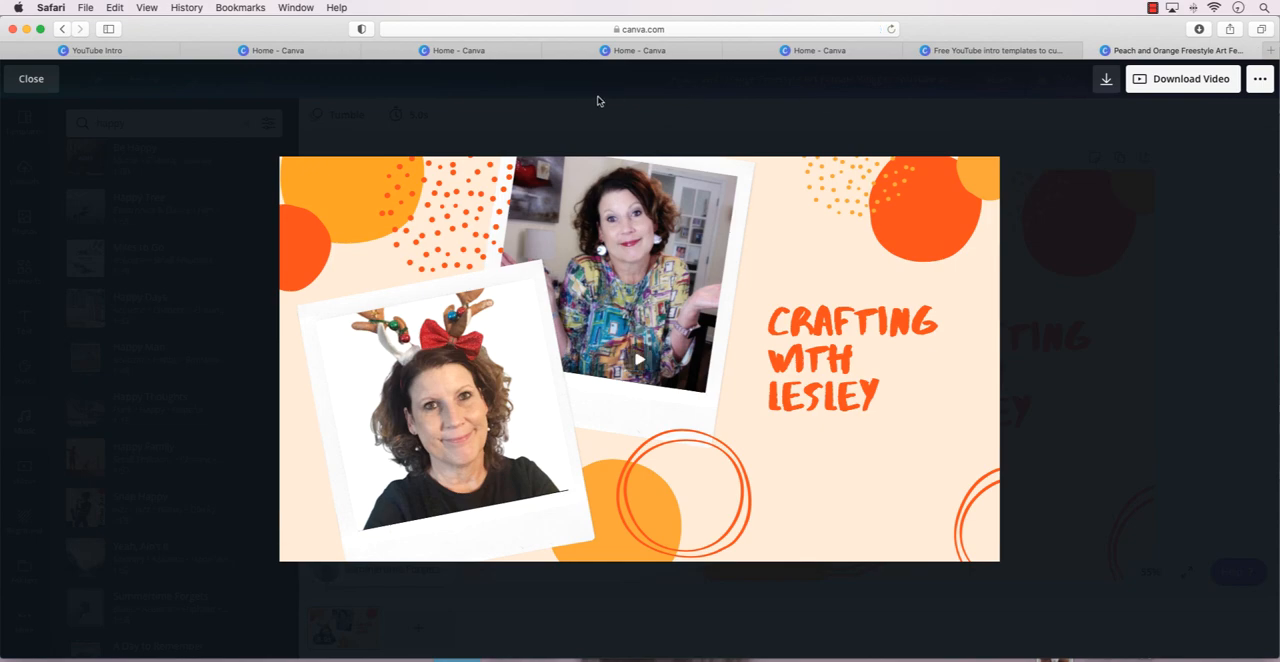
left_click(44, 84)
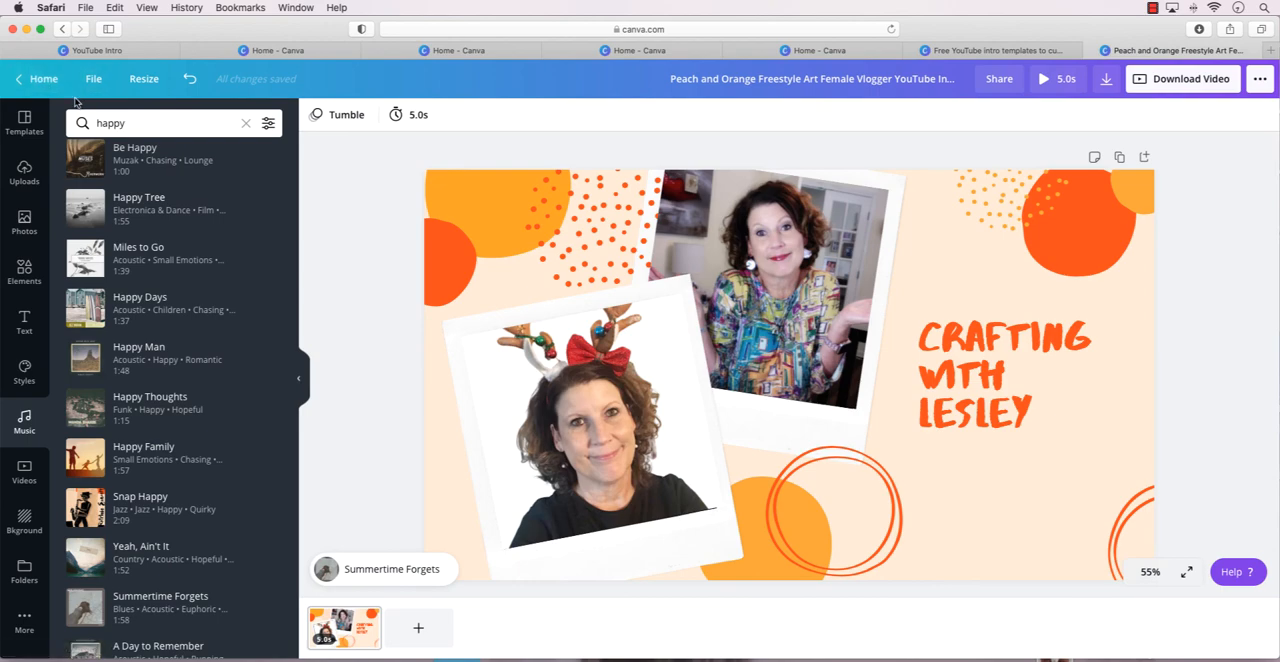
Set the page timing to 7.5 seconds and preview the intro at that length.
left_click(397, 117)
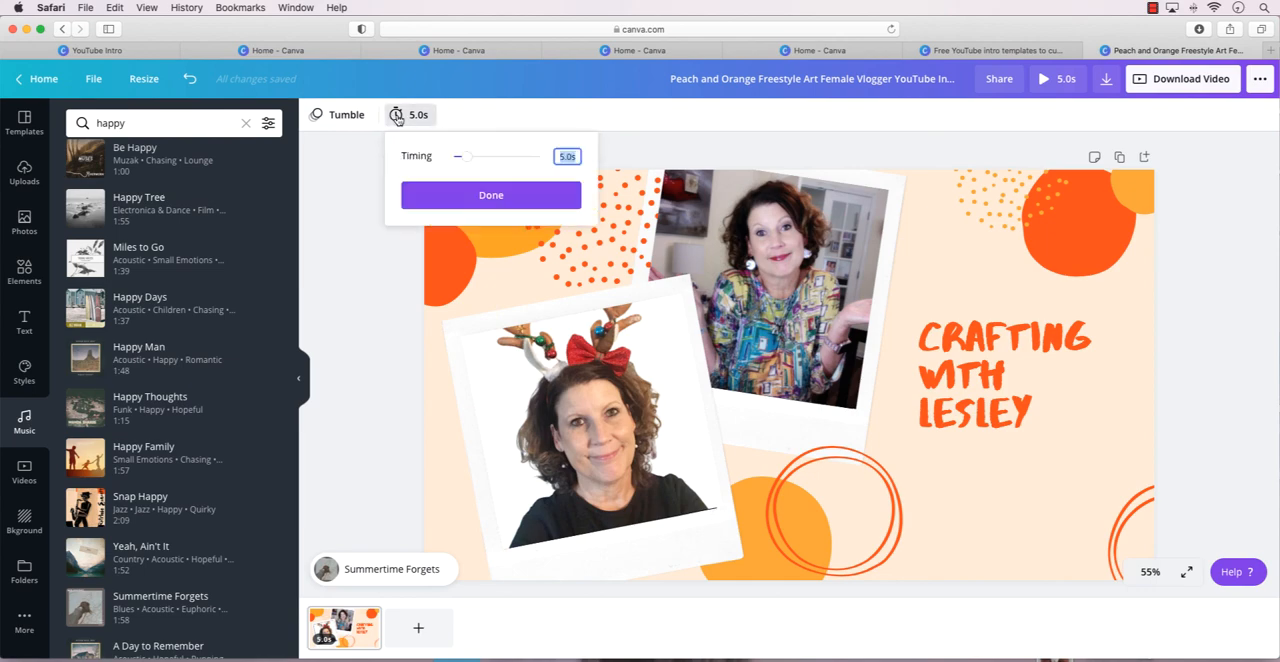
left_click_drag(469, 164, 476, 167)
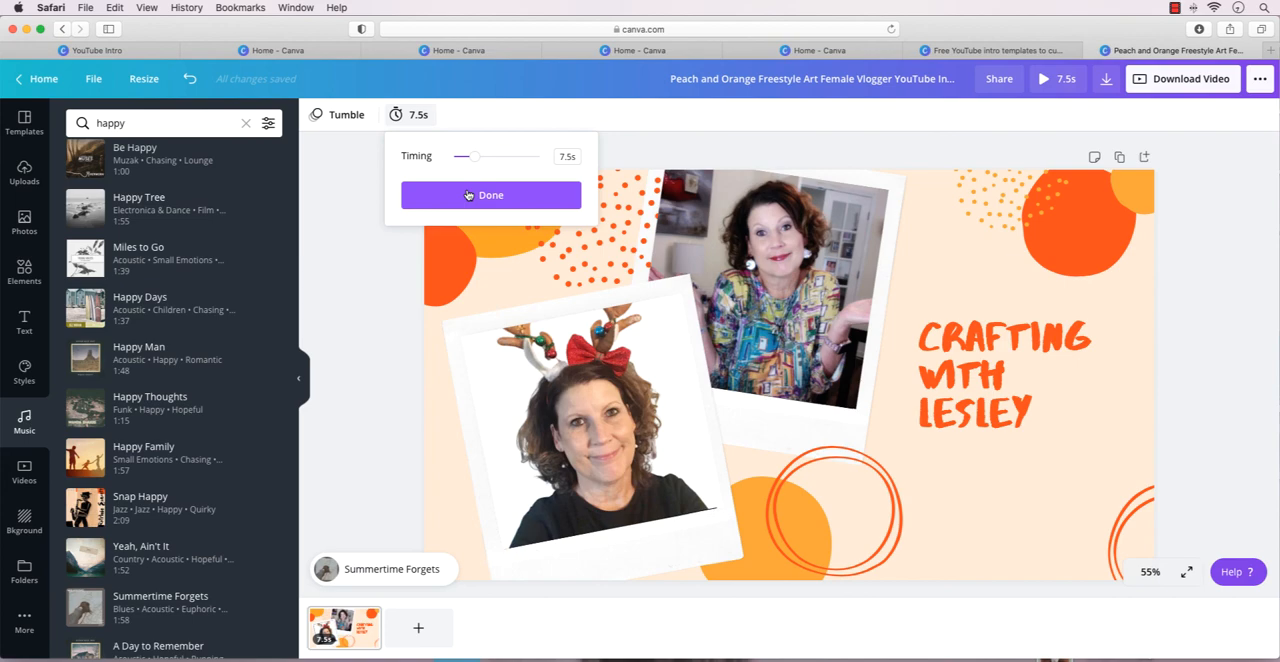
left_click(468, 195)
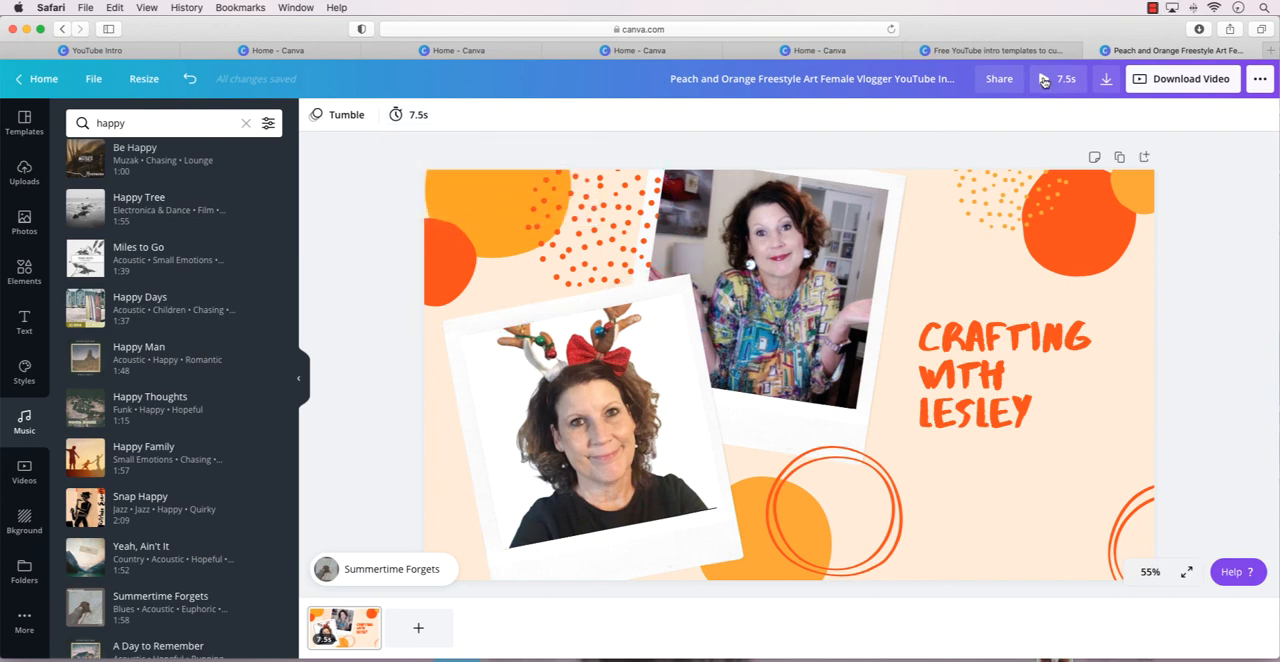
left_click(1044, 81)
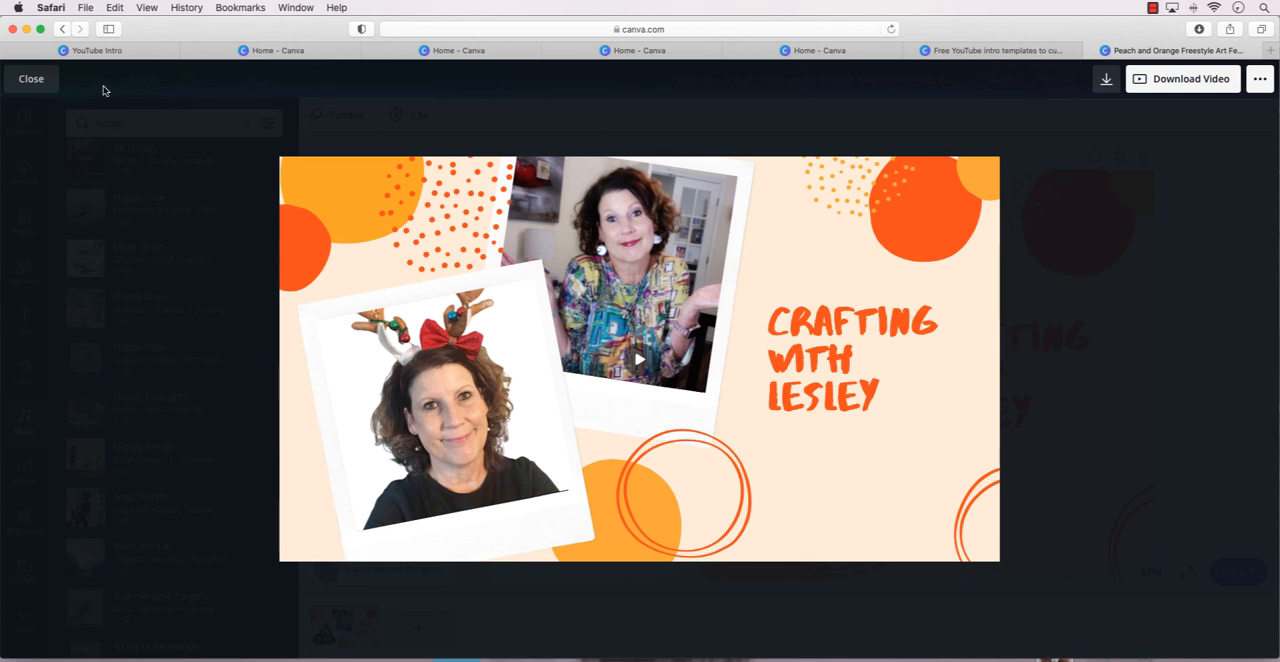
left_click(31, 80)
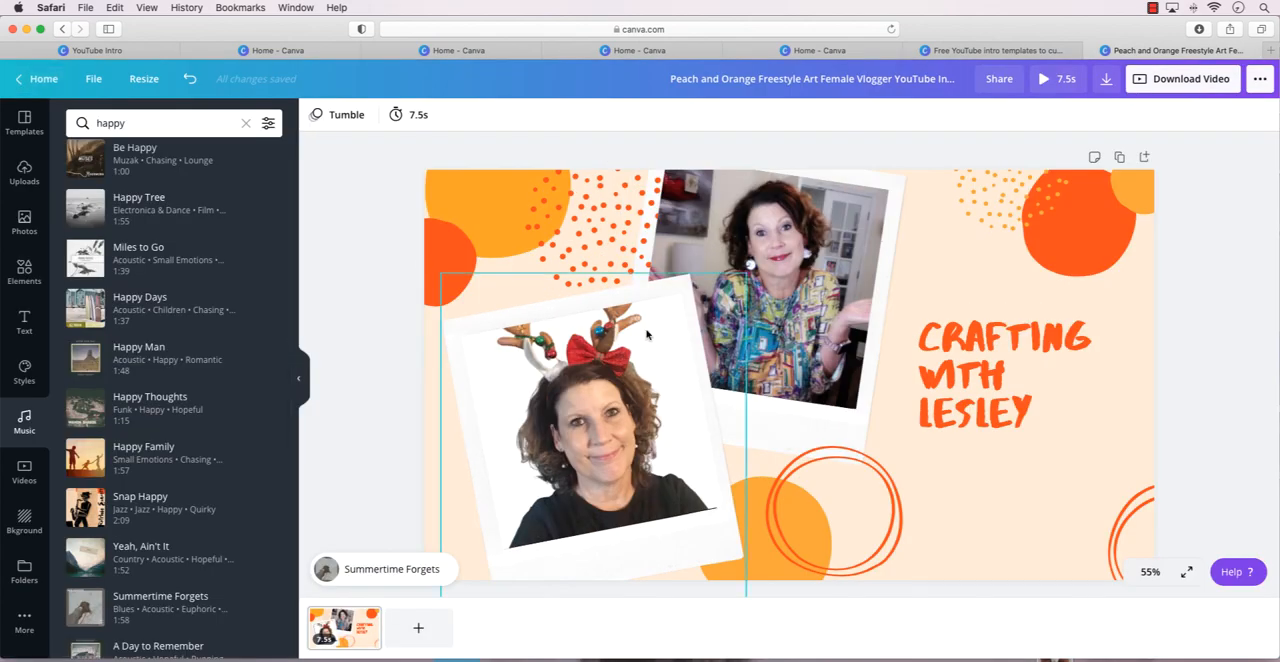